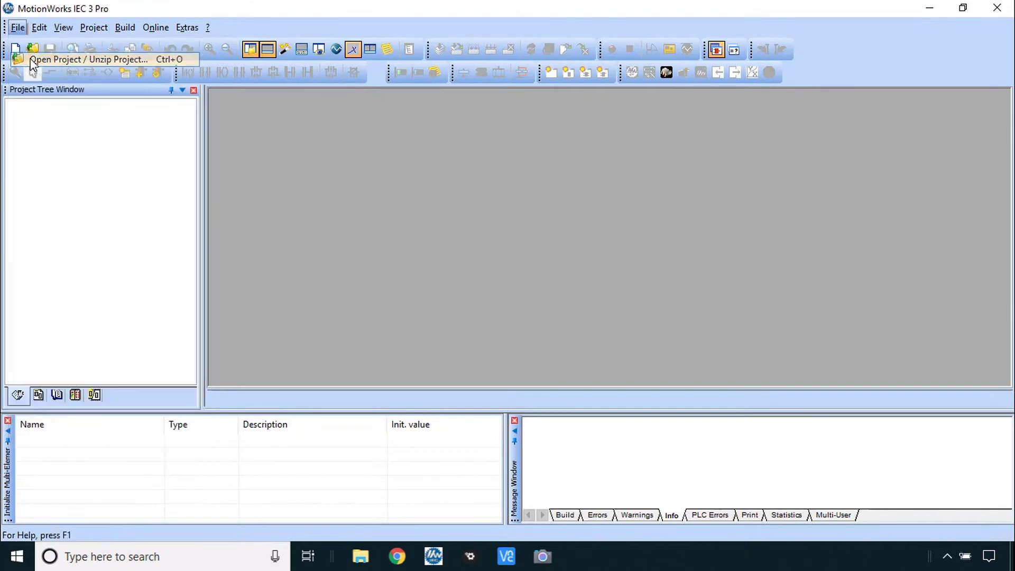
Step: Open the zipped project HMI_QuickStart_RevD.zwt from the MPiec folder, unzipping it into the same folder
left_click(557, 142)
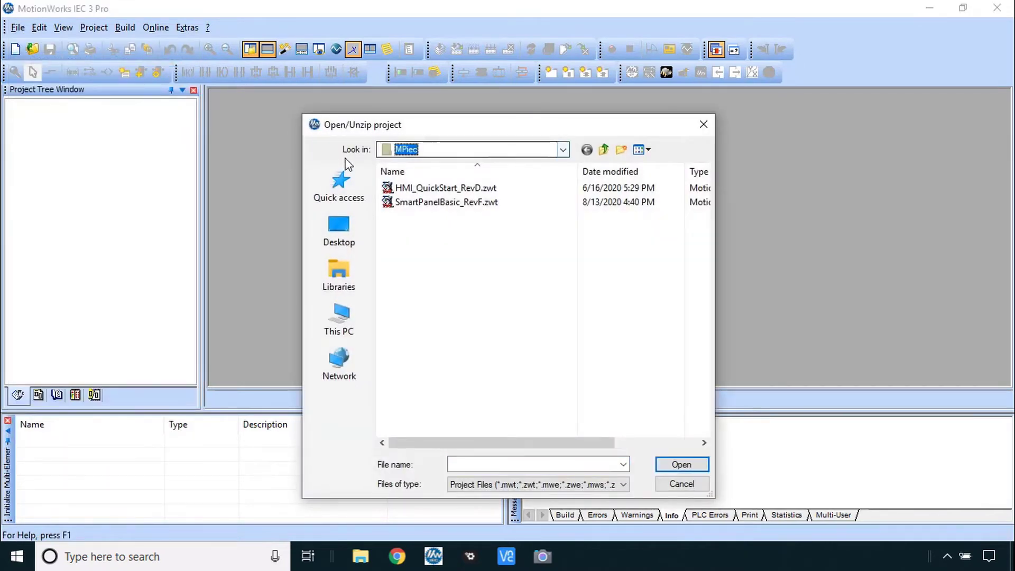
left_click(451, 190)
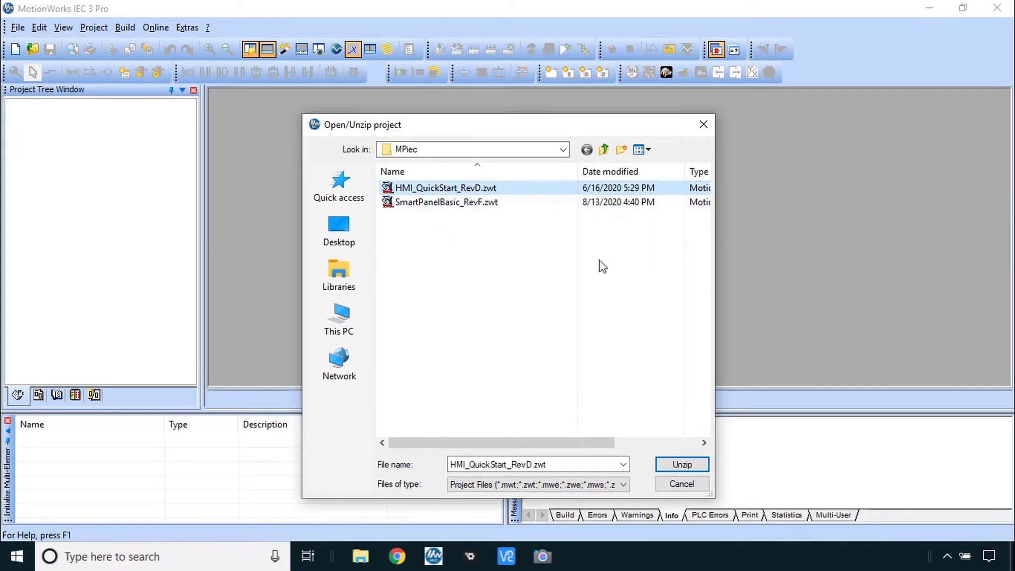
left_click(684, 464)
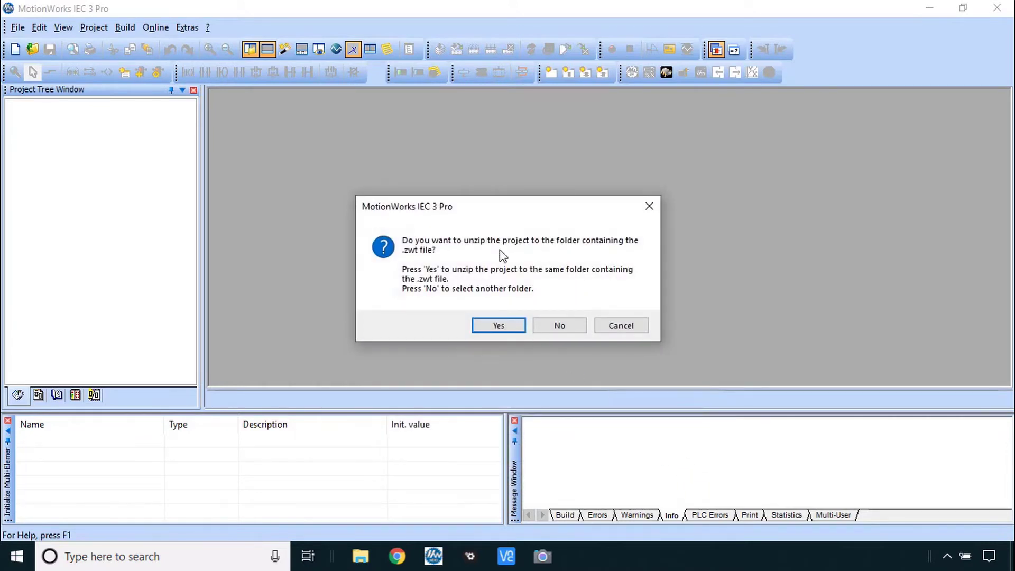
left_click(495, 327)
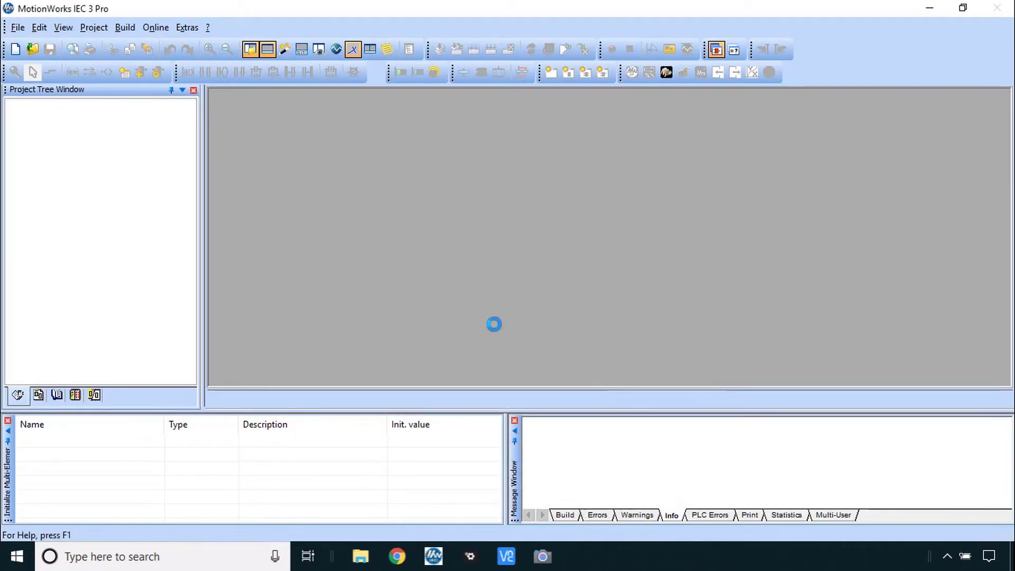
left_click(521, 316)
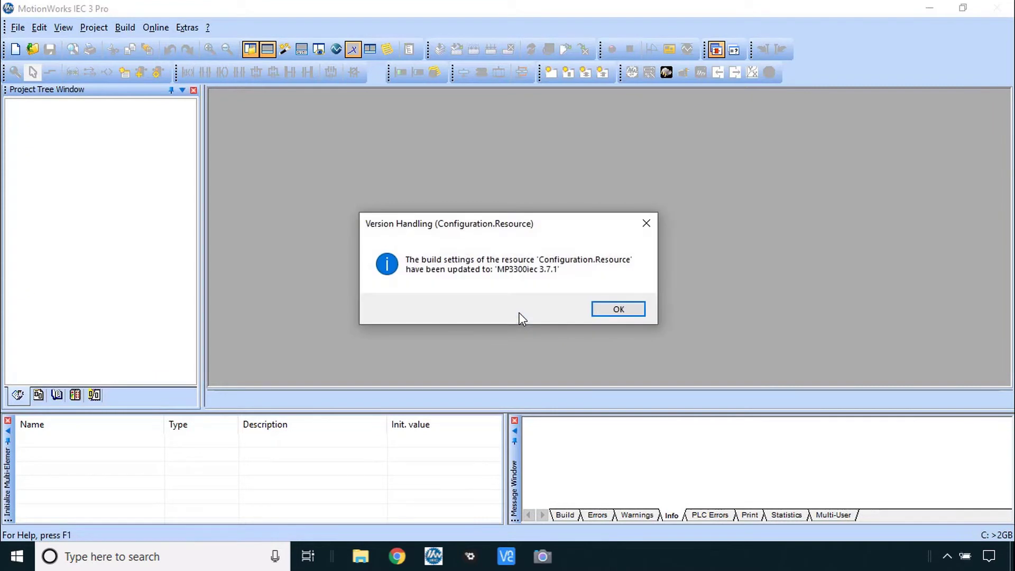
left_click(607, 309)
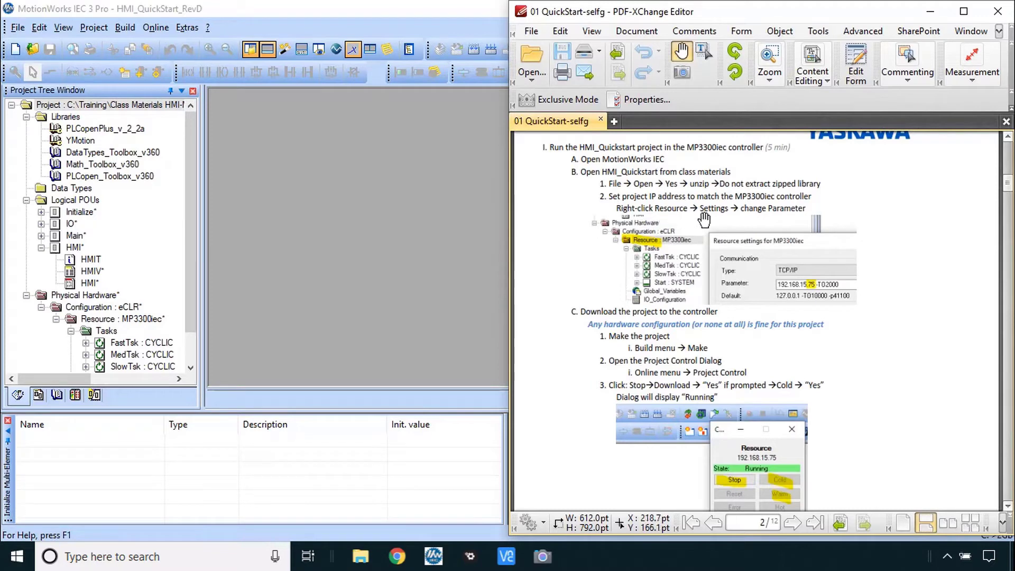
Step: Set the communication parameter of the MP3300iec resource to 192.168.15.83 -TO2000 in its resource settings
left_click(134, 319)
right_click(133, 319)
left_click(186, 307)
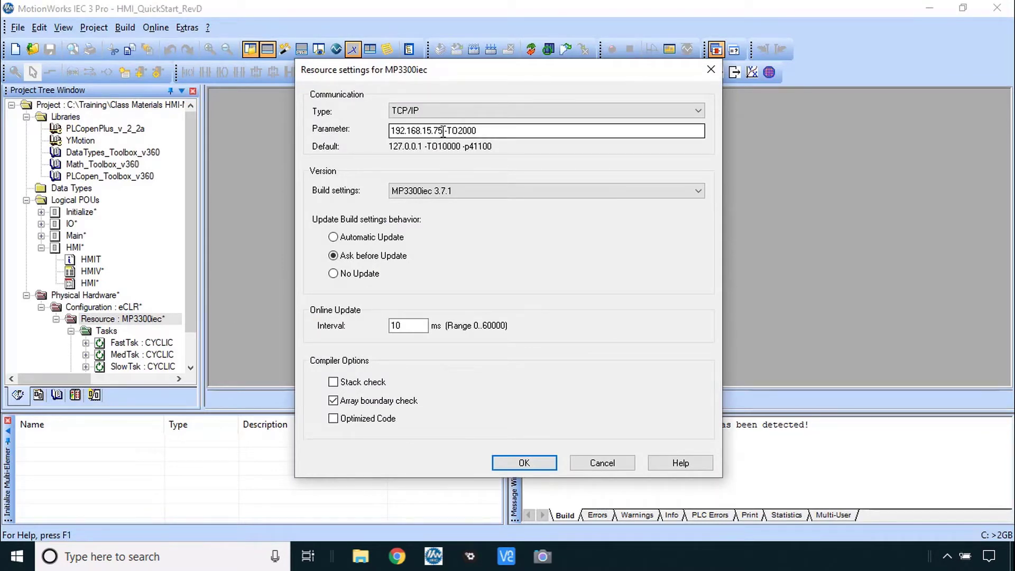
left_click_drag(443, 131, 439, 132)
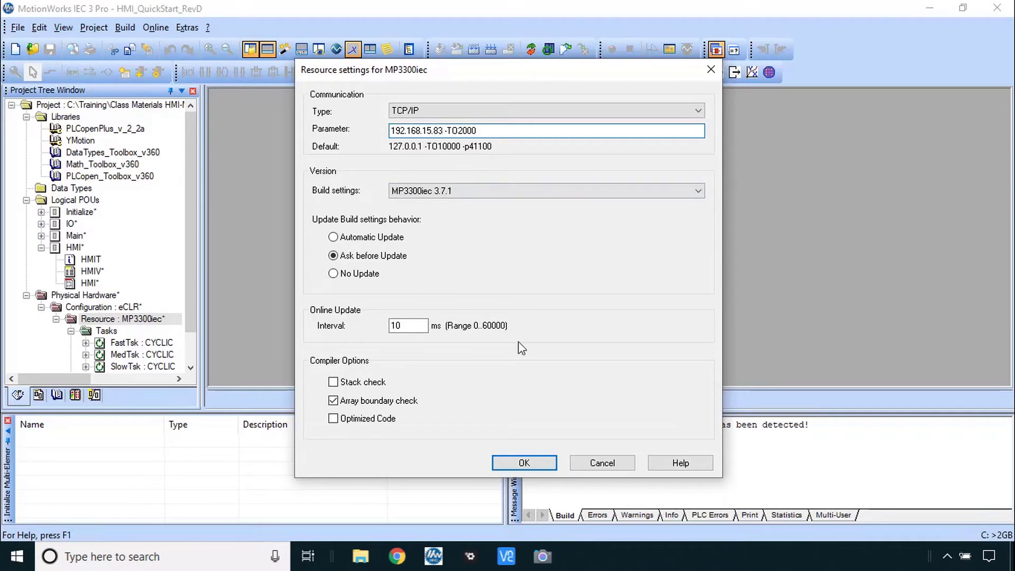
left_click(519, 464)
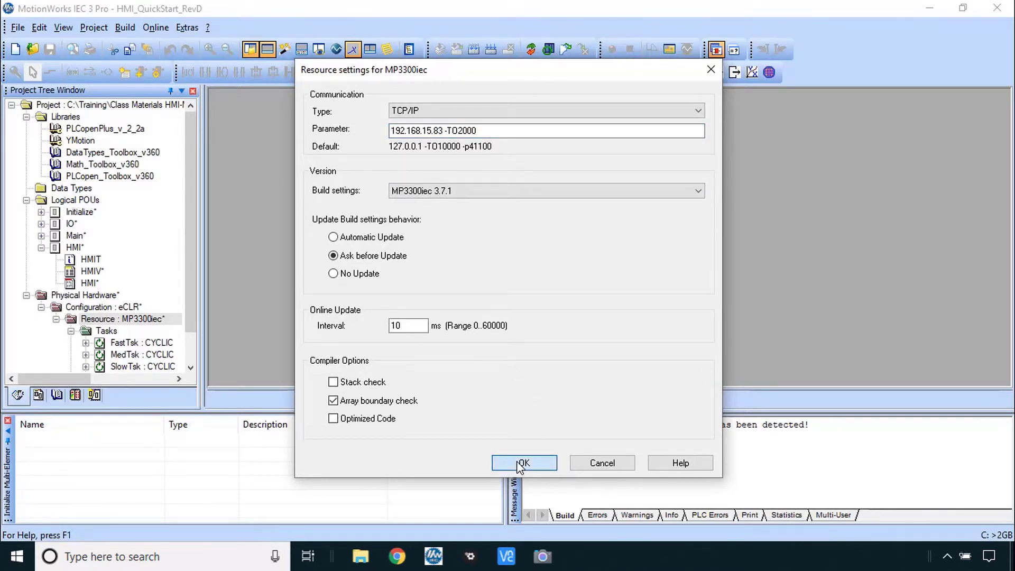
left_click(520, 464)
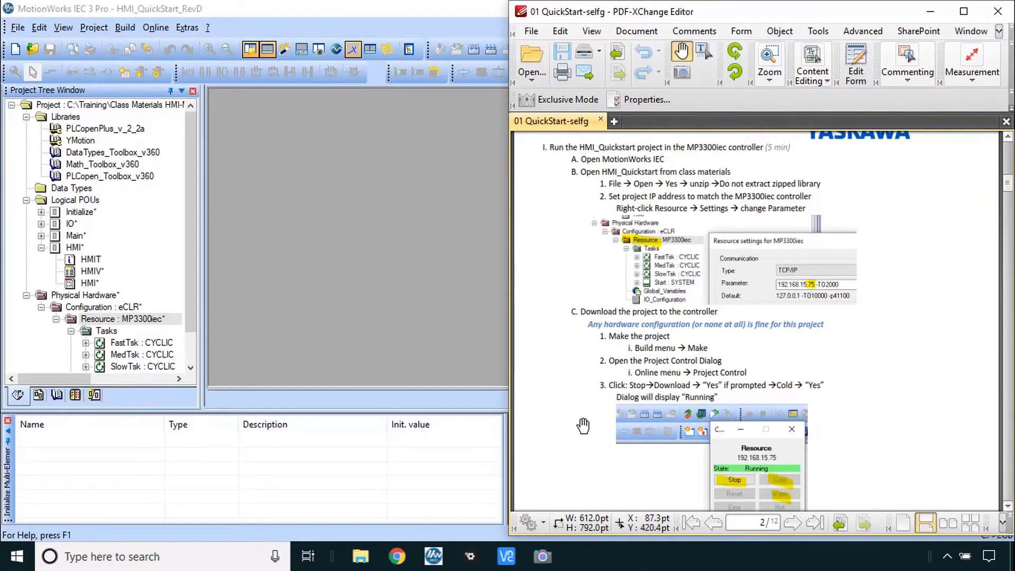
Step: Make the HMI_QuickStart_RevD project, following the download section of the QuickStart PDF
scroll(580, 409, "down", 1)
left_click_drag(580, 408, 580, 284)
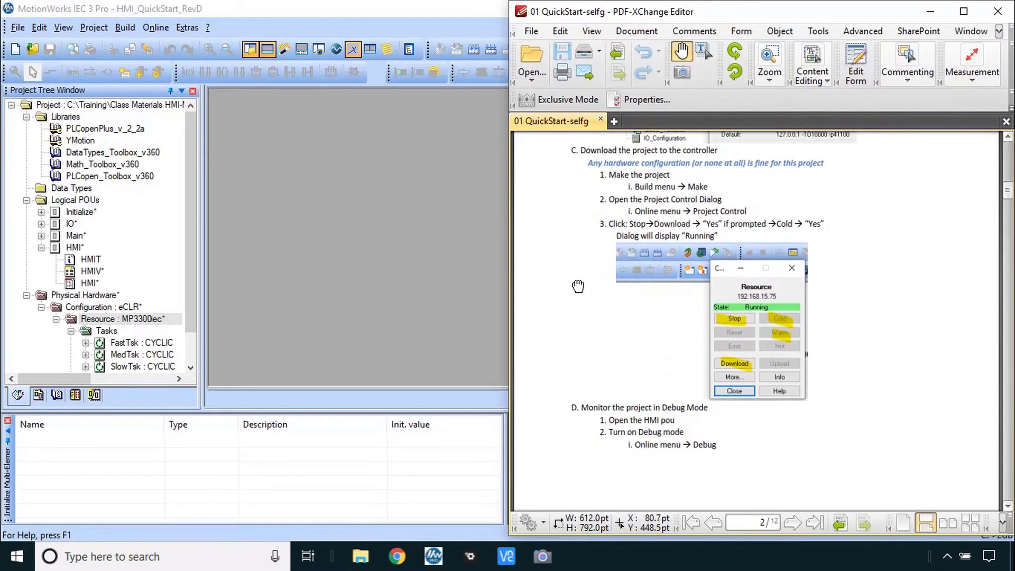
left_click(126, 29)
left_click(129, 39)
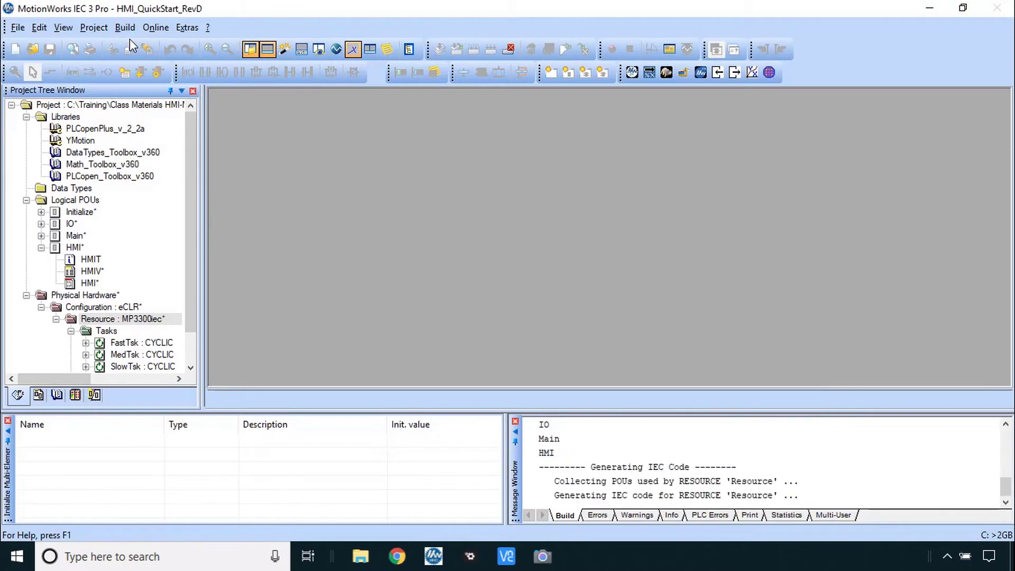
key("alt+Tab")
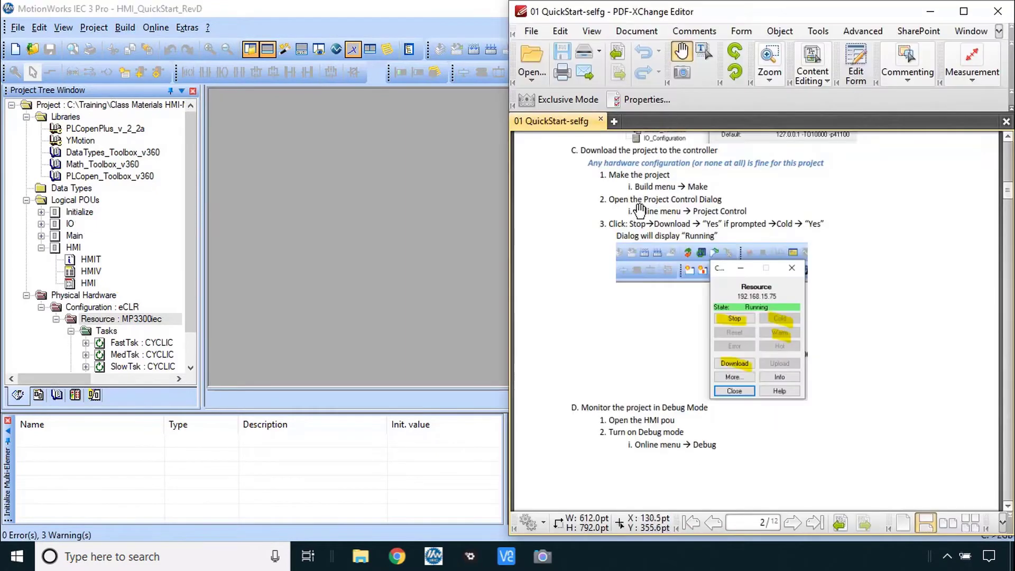
Step: Stop the running controller through Project Control and download the project to it
left_click(166, 29)
left_click(174, 56)
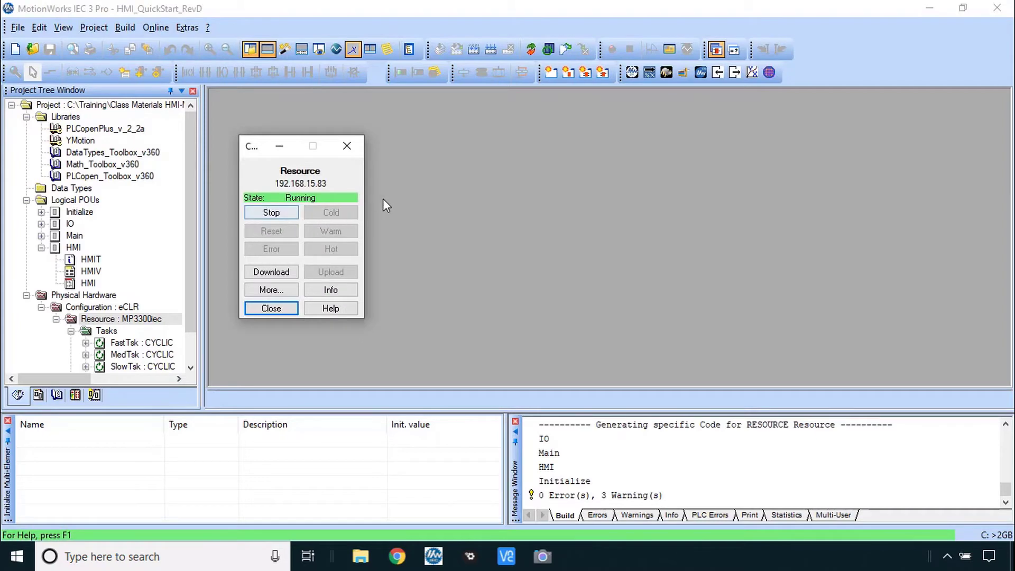
key("alt+Tab")
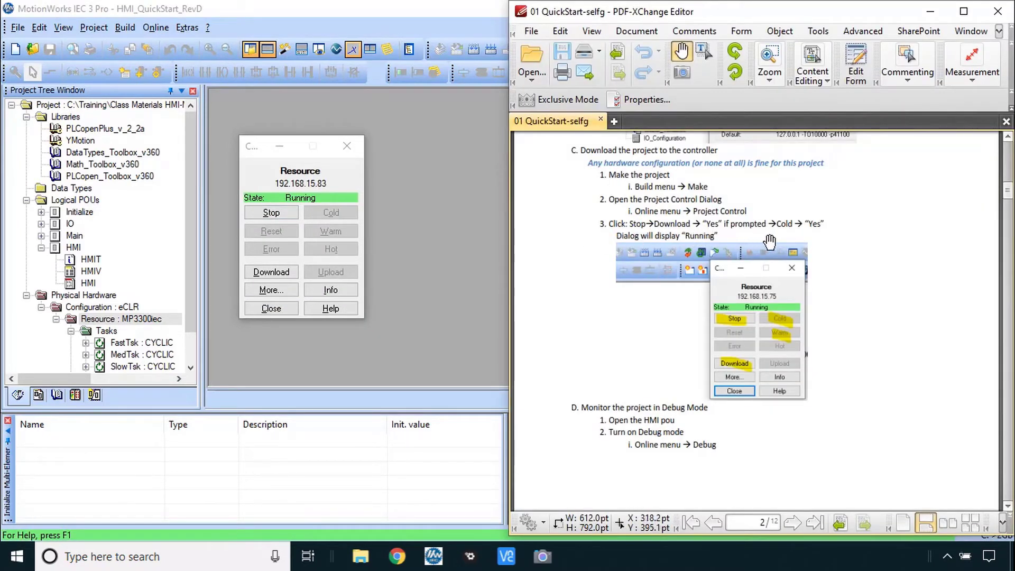
left_click(272, 212)
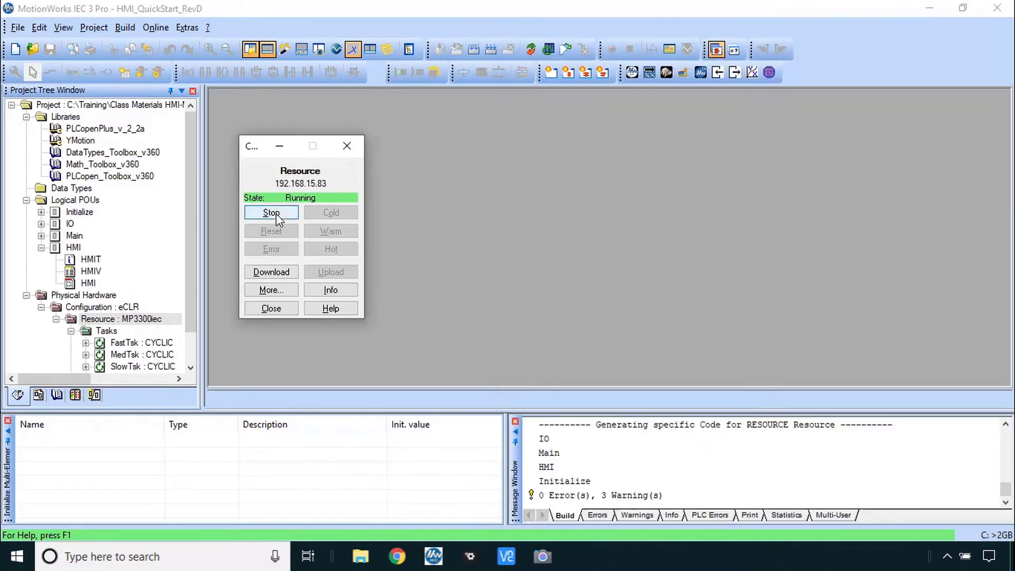
left_click(278, 271)
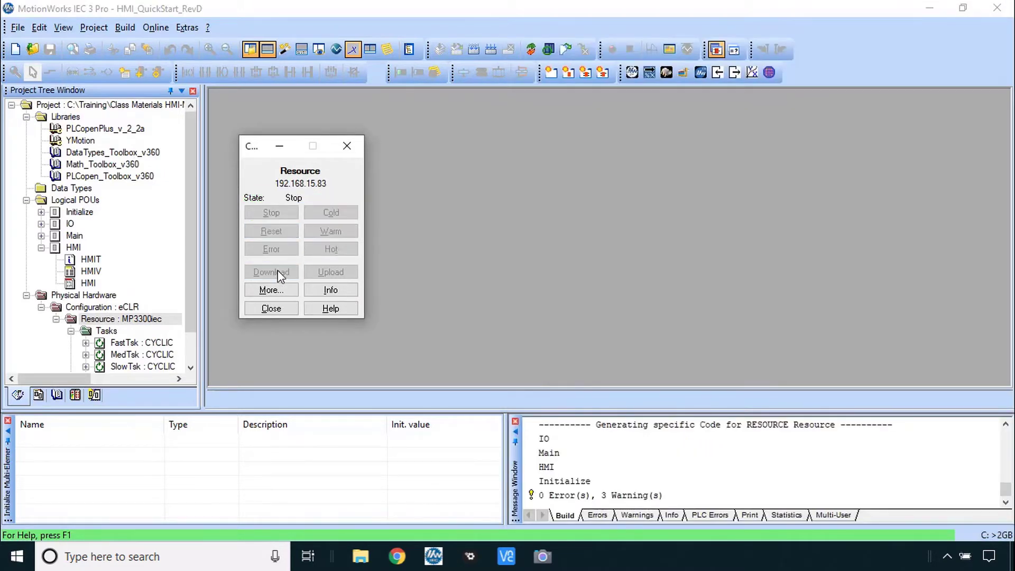
Step: Perform a cold start of the MP3300iec controller and confirm it
left_click(332, 213)
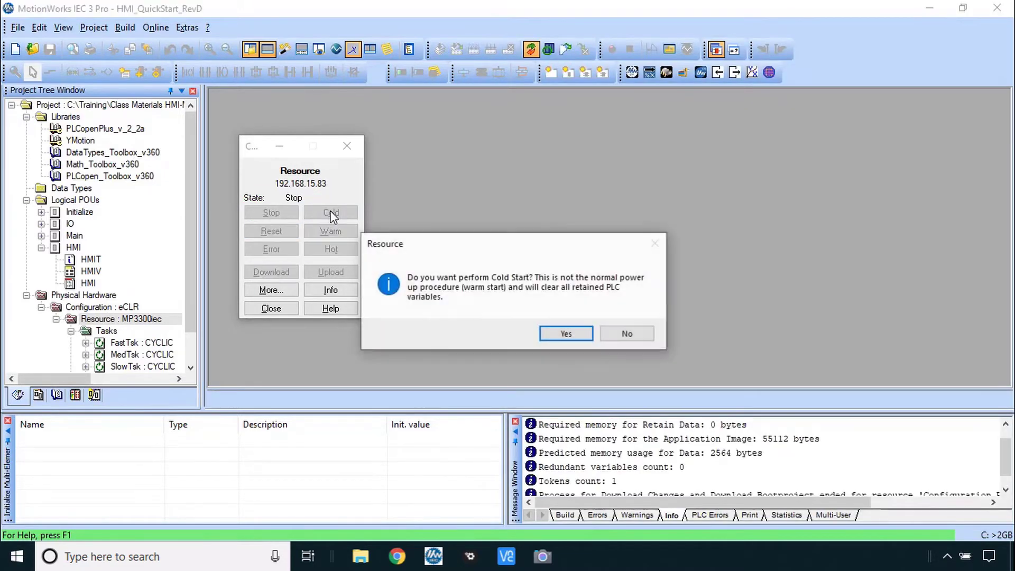
left_click(570, 338)
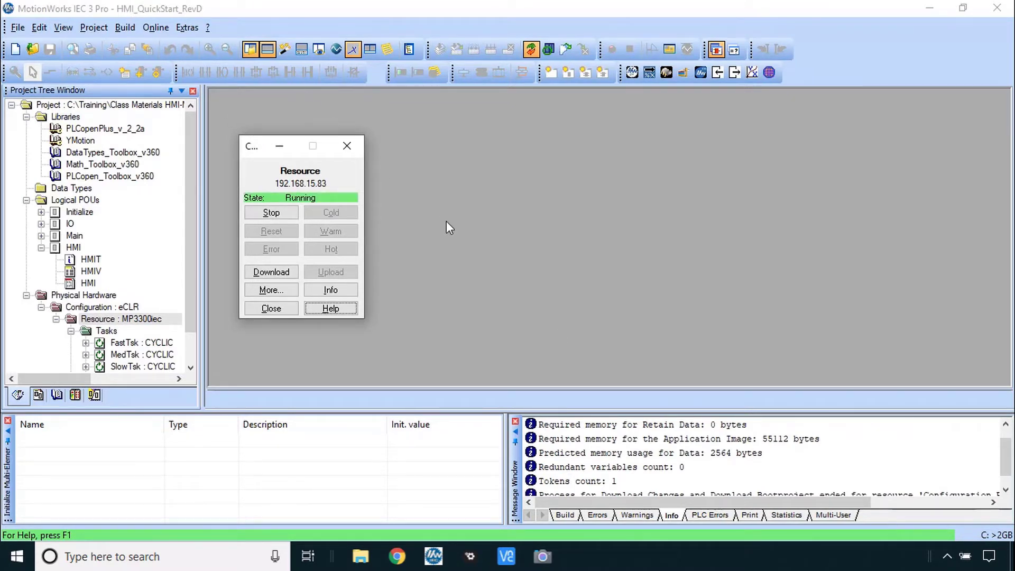
key("alt+Tab")
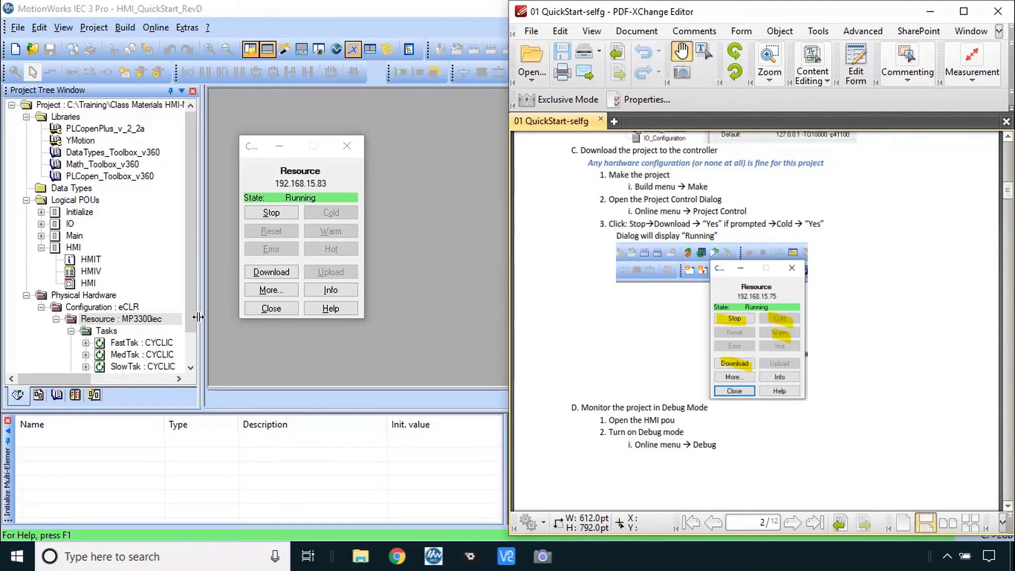
Step: Open the HMI code worksheet of the HMI POU and monitor its ladder logic in Debug mode
left_click(75, 284)
double_click(75, 284)
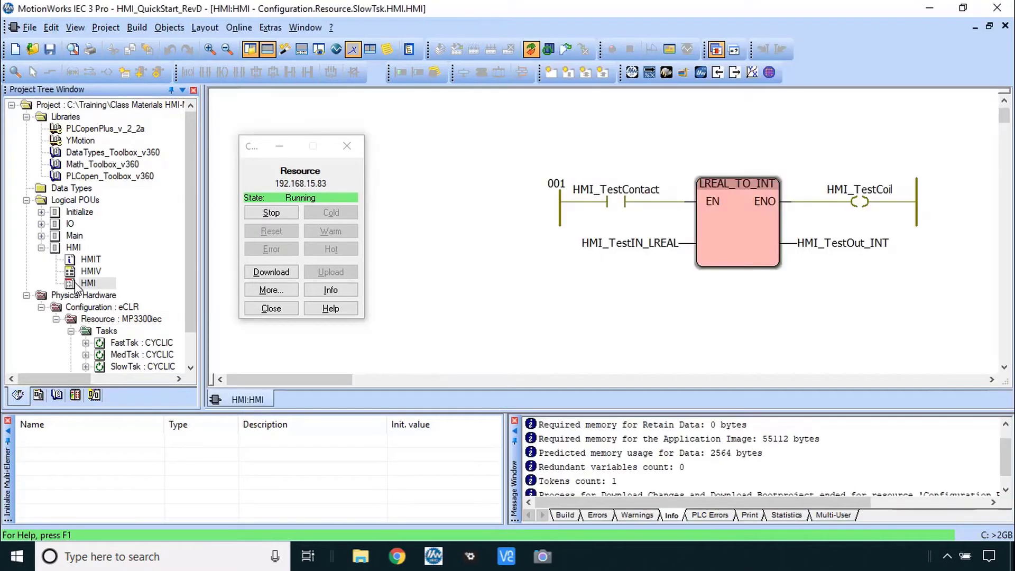
left_click(532, 51)
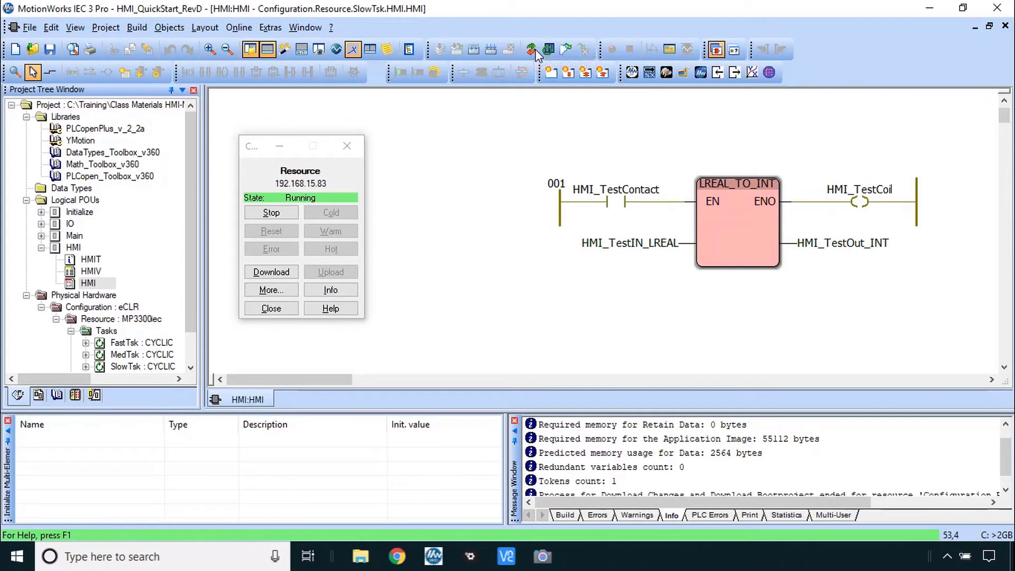
left_click(533, 51)
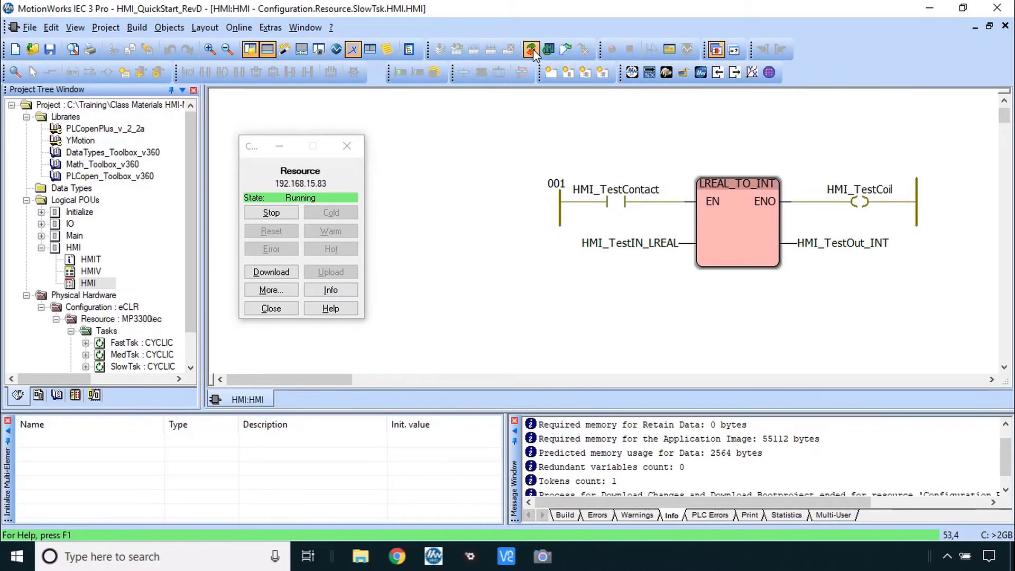
left_click(239, 28)
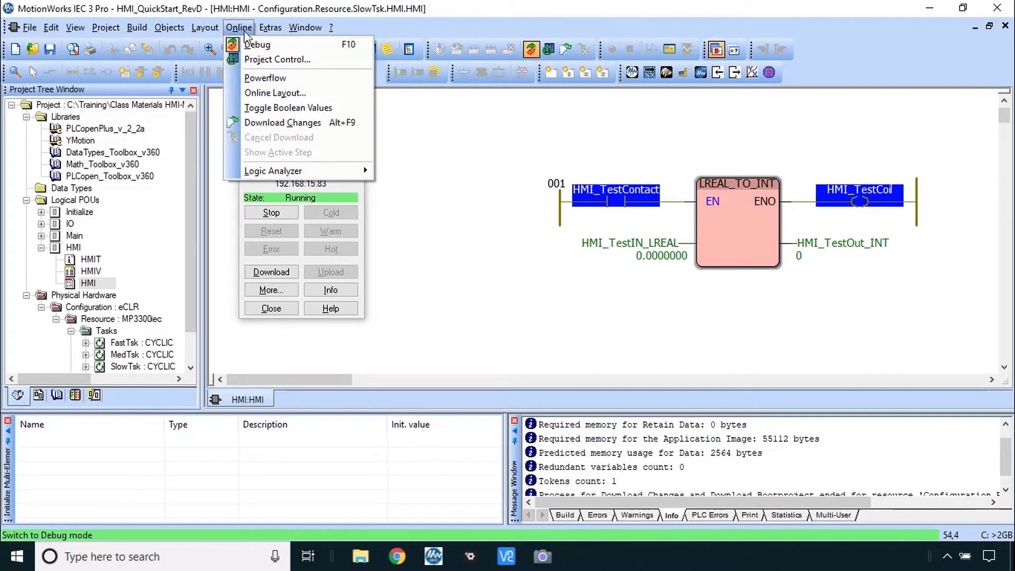
left_click(247, 32)
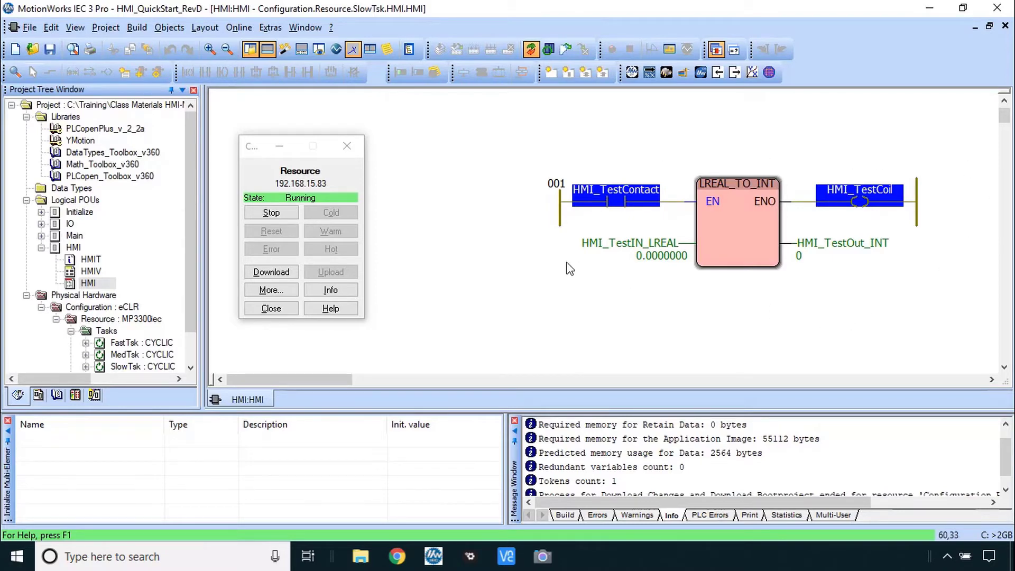
Step: Open the resource's Global_Variables and bring the User Variables group into view, with the resource control dialog moved out of the way
key("alt+Tab")
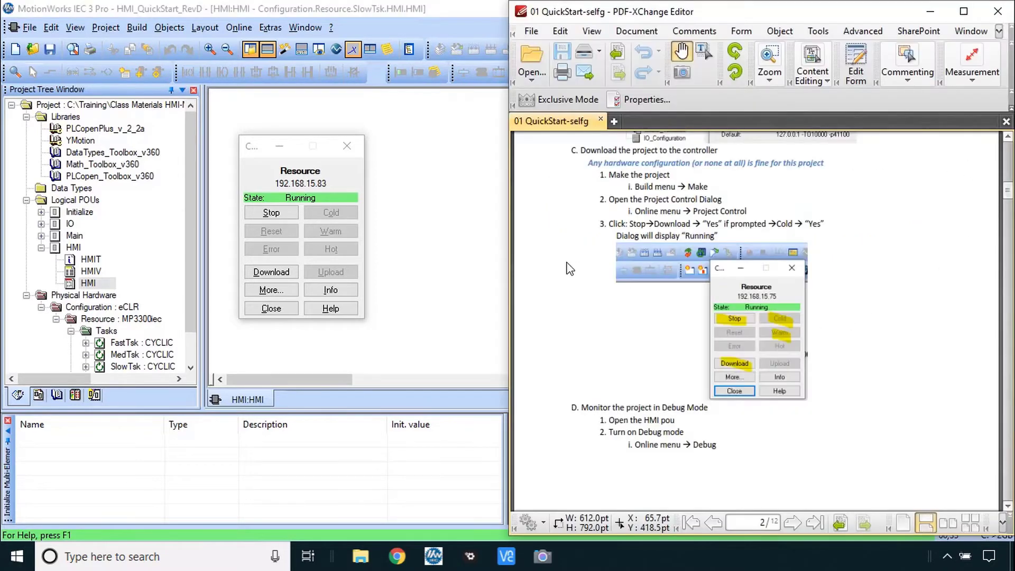
scroll(738, 380, "down", 3)
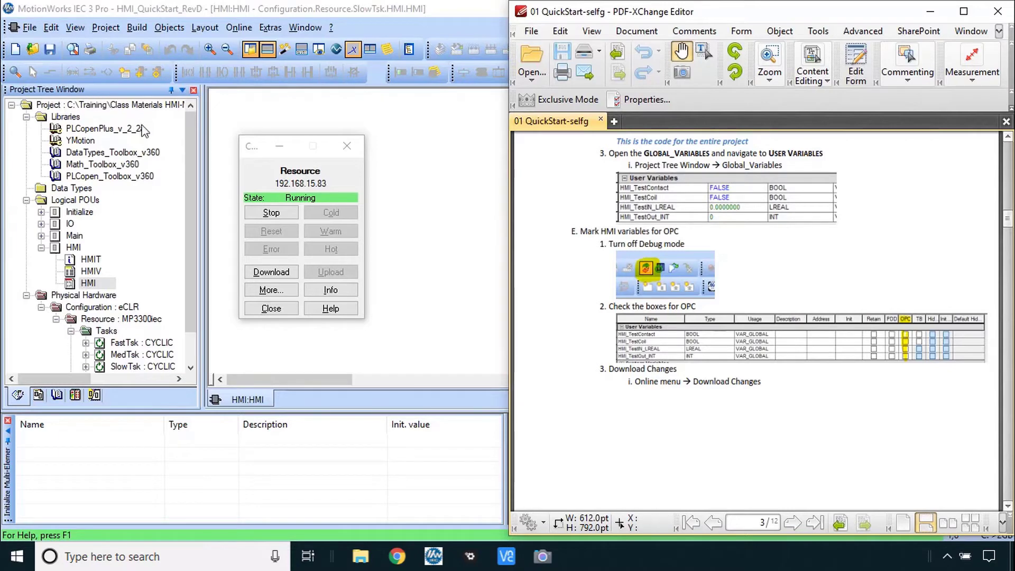
left_click_drag(191, 231, 181, 408)
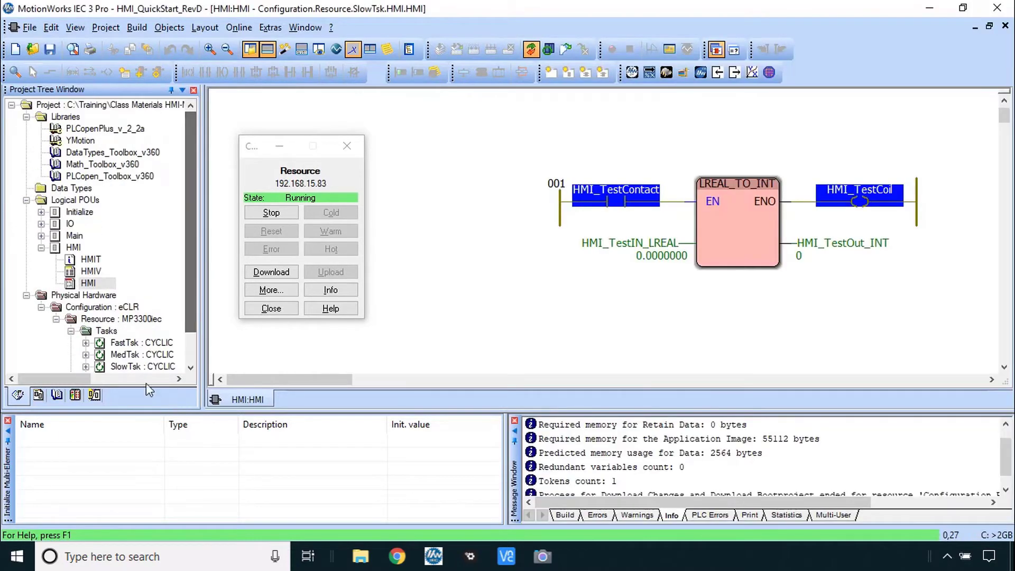
scroll(140, 358, "down", 1)
double_click(140, 356)
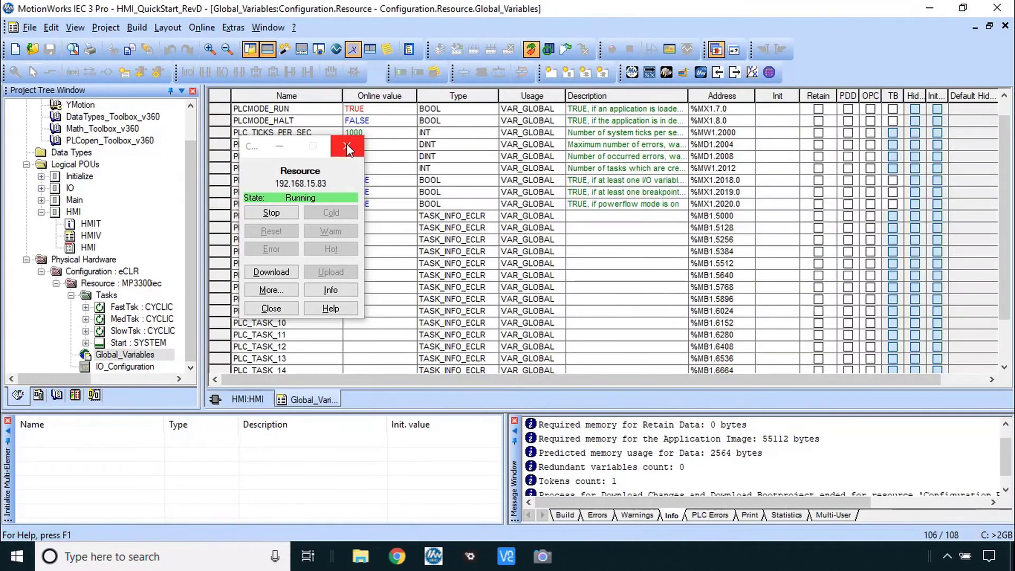
left_click_drag(262, 148, 649, 137)
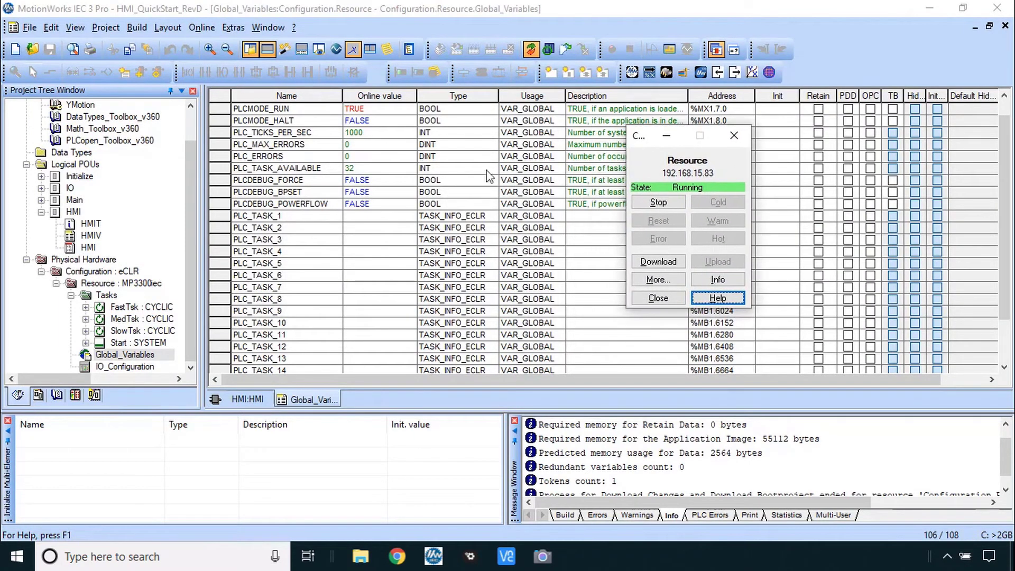
scroll(398, 196, "down", 6)
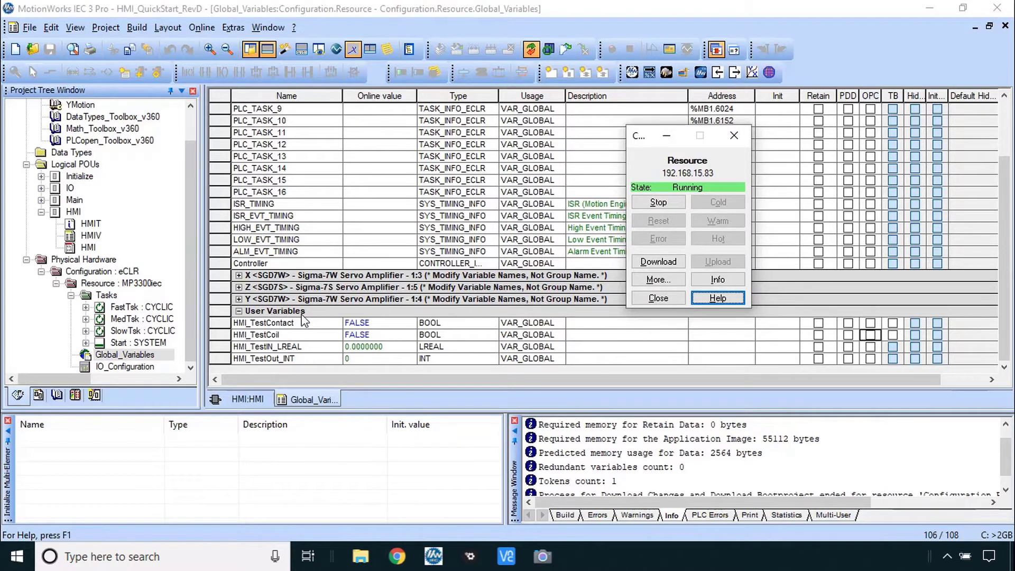
Step: Turn off Debug mode for the global variables worksheet, as the QuickStart PDF instructs
key("alt+Tab")
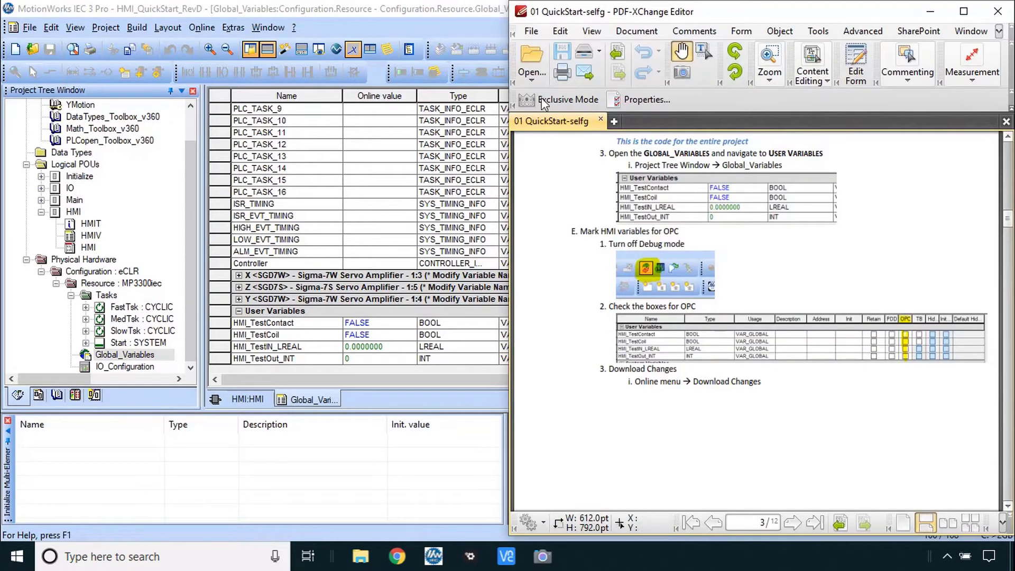
left_click(459, 23)
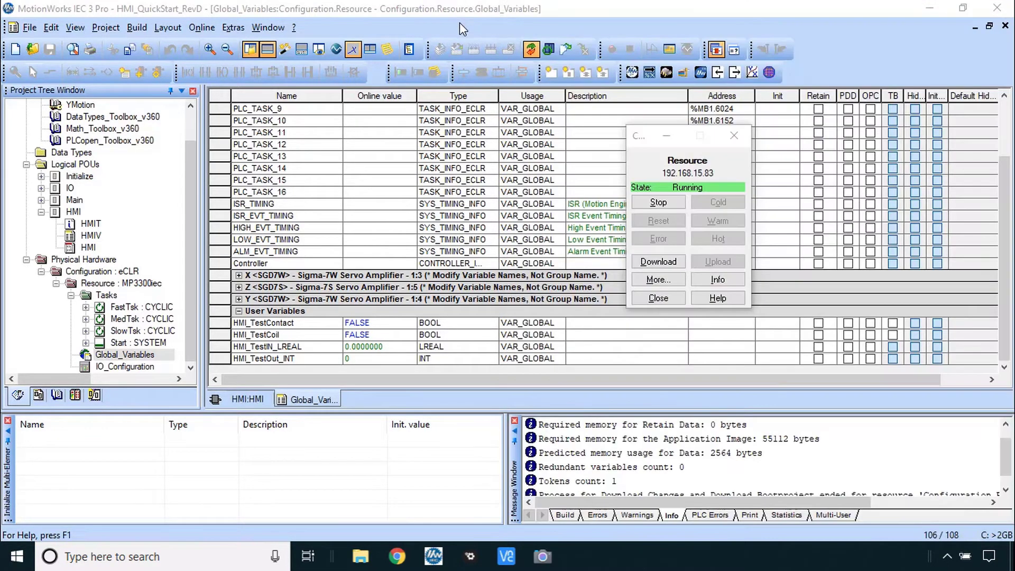
left_click(531, 51)
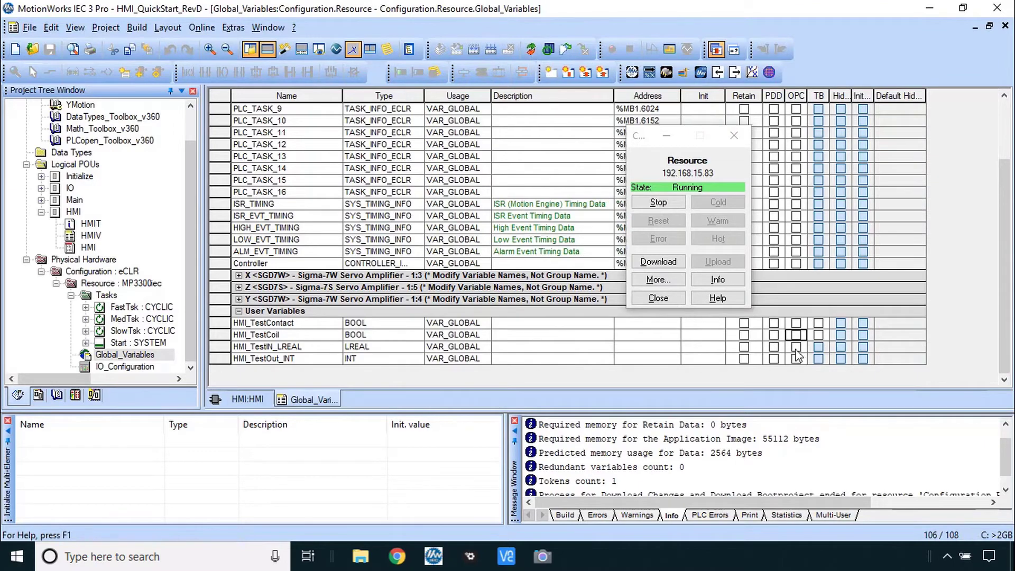
key("alt+Tab")
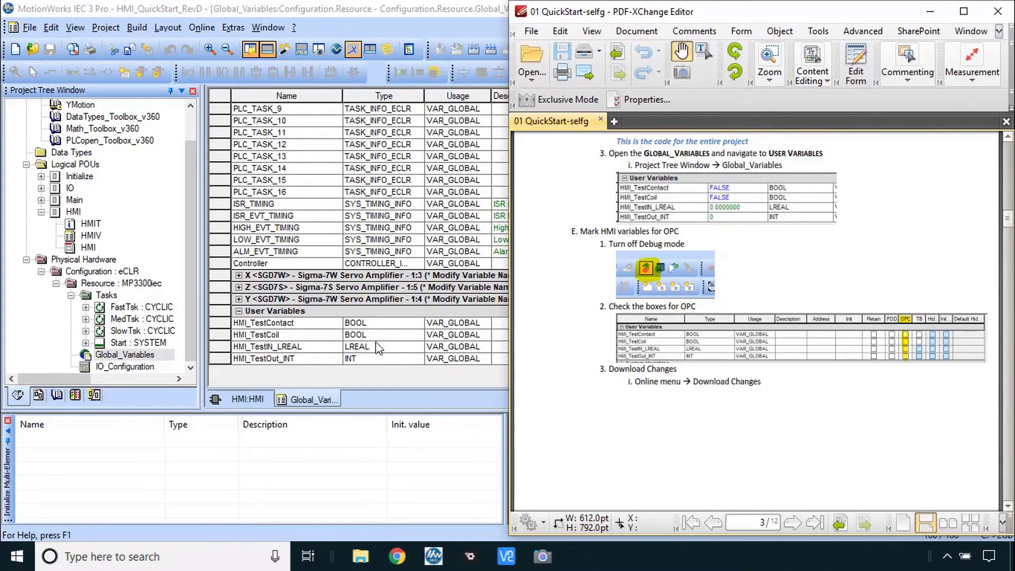
Step: Mark HMI_TestContact, HMI_TestCoil, HMI_TestIN_LREAL and HMI_TestOut_INT for OPC in the User Variables group
left_click(284, 332)
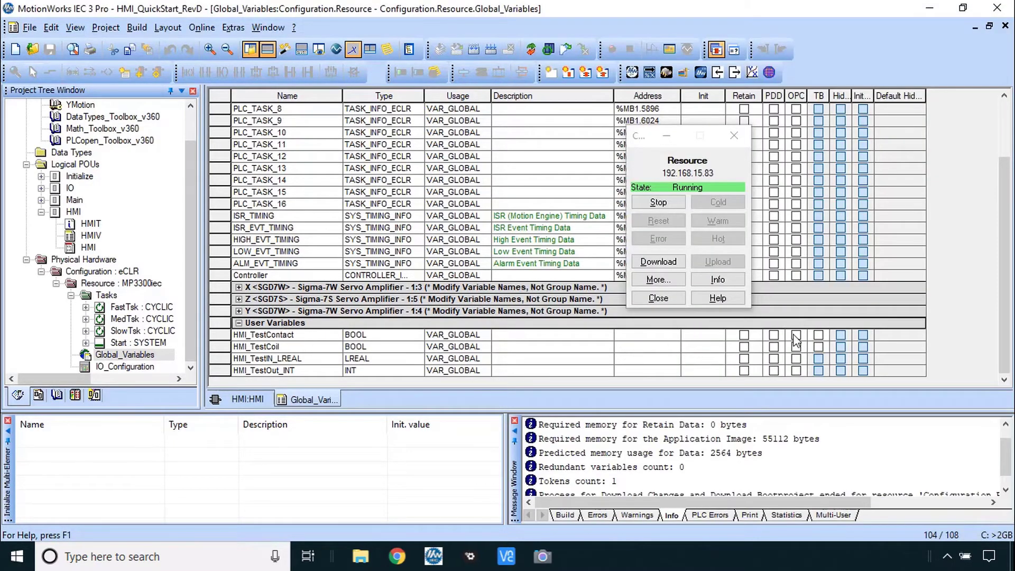
left_click(796, 334)
left_click(797, 346)
left_click(796, 359)
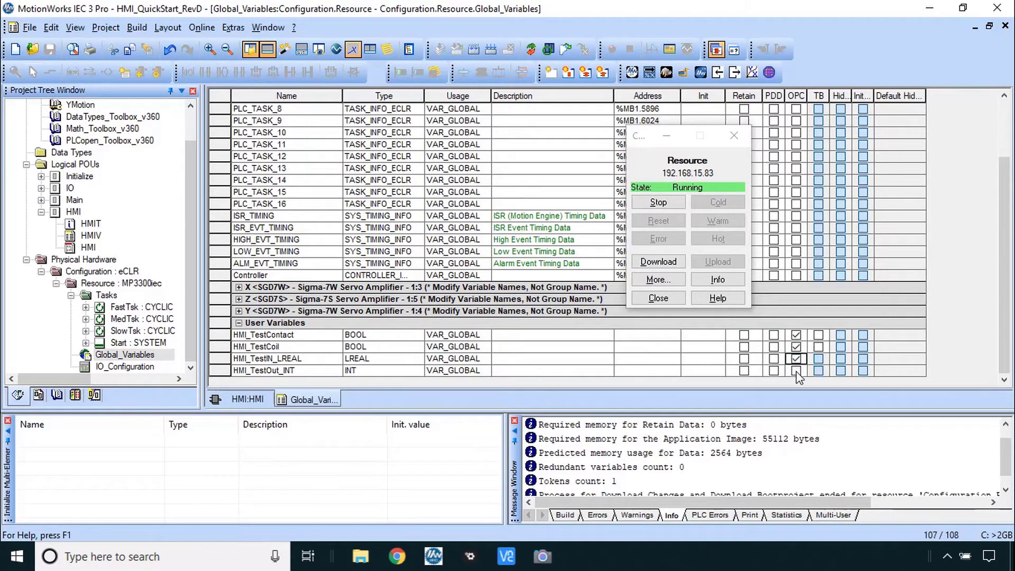
left_click(797, 371)
Step: Check the OPC setting in the properties of the HMI_TestContact contact and HMI_TestCoil coil in the HMI ladder worksheet
left_click(249, 401)
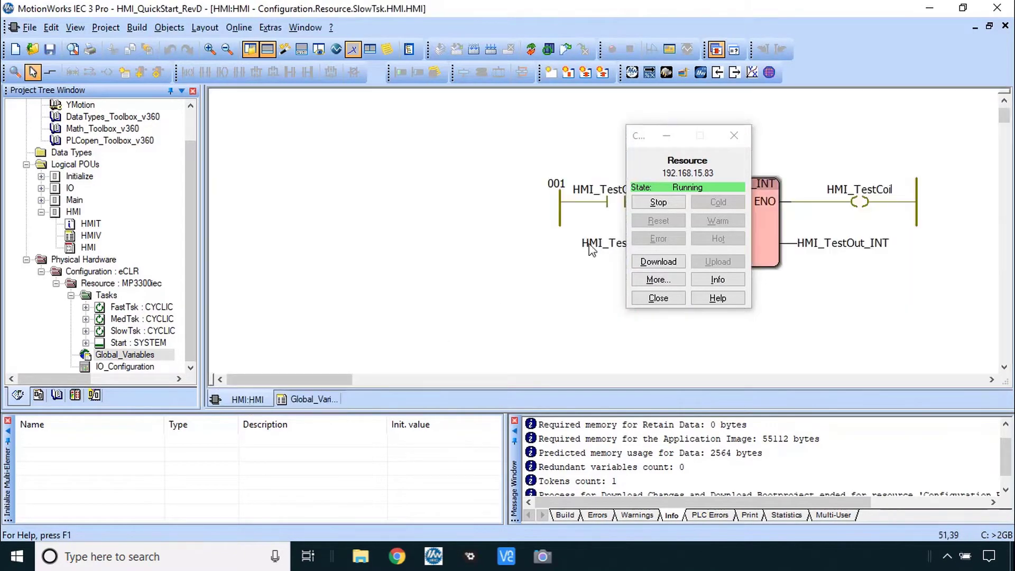
left_click_drag(654, 140, 313, 125)
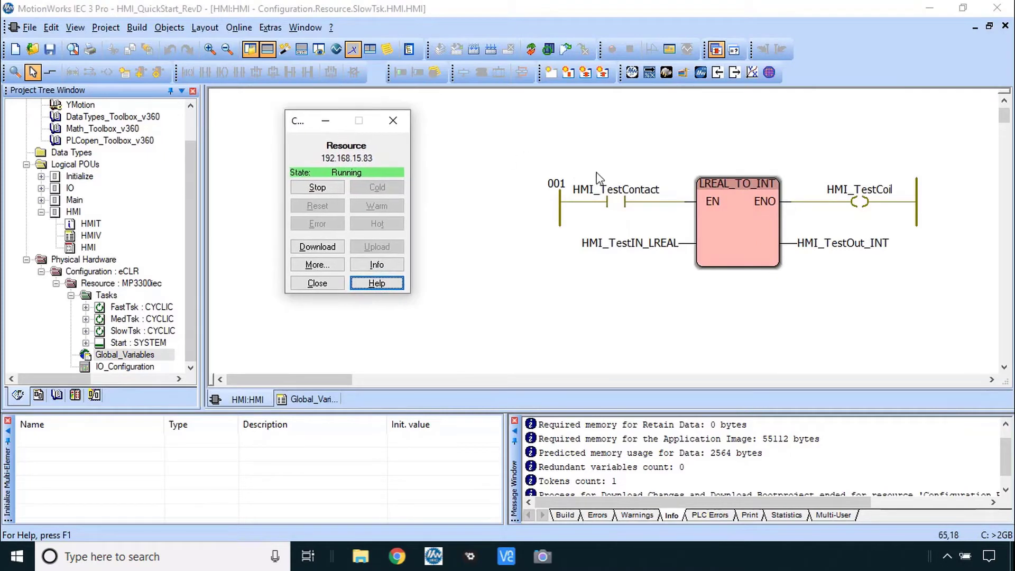
left_click(620, 210)
double_click(620, 210)
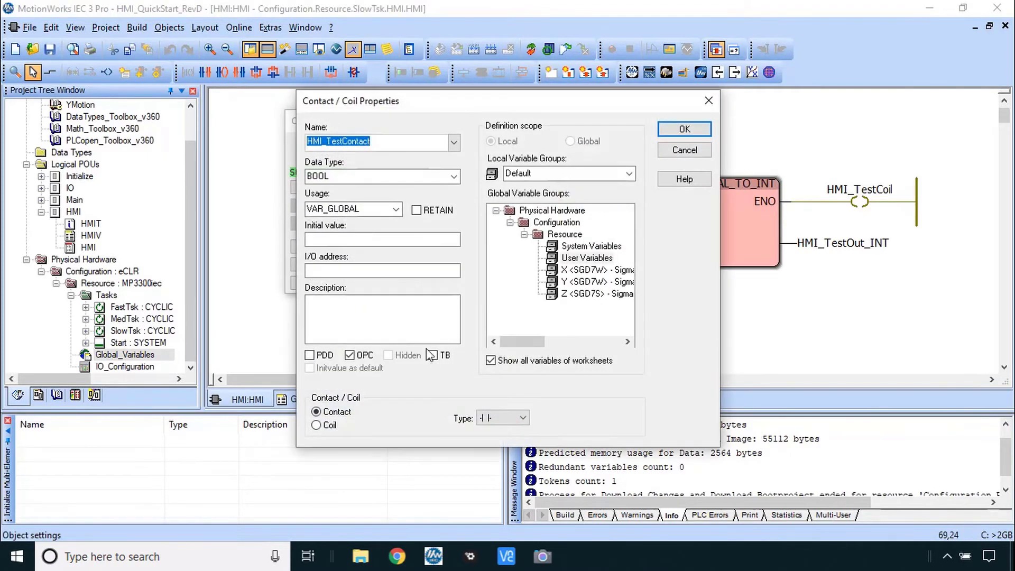
left_click(685, 129)
double_click(859, 196)
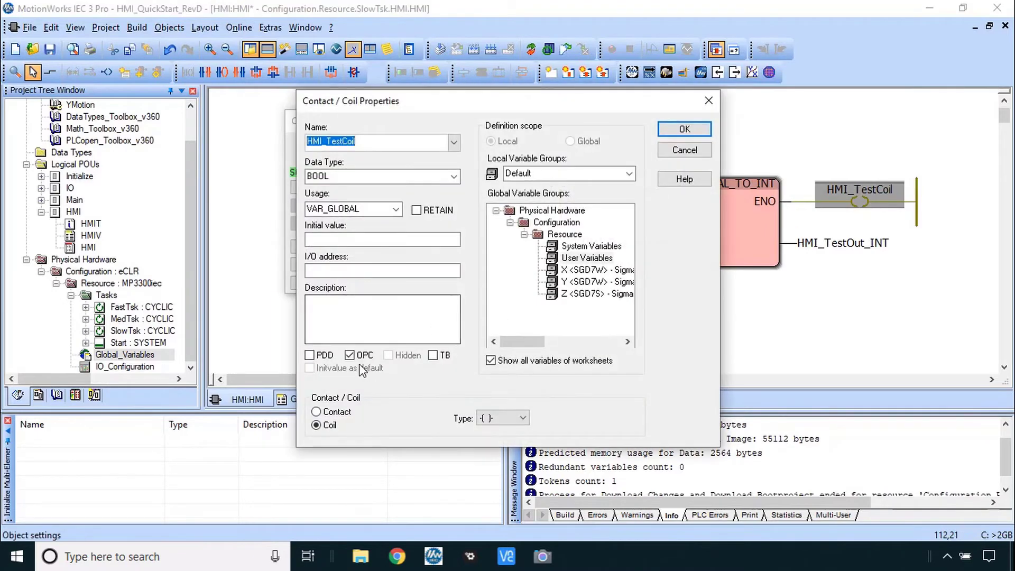
left_click(685, 129)
Step: Download the project changes to the controller, as the QuickStart PDF instructs
key("alt+Tab")
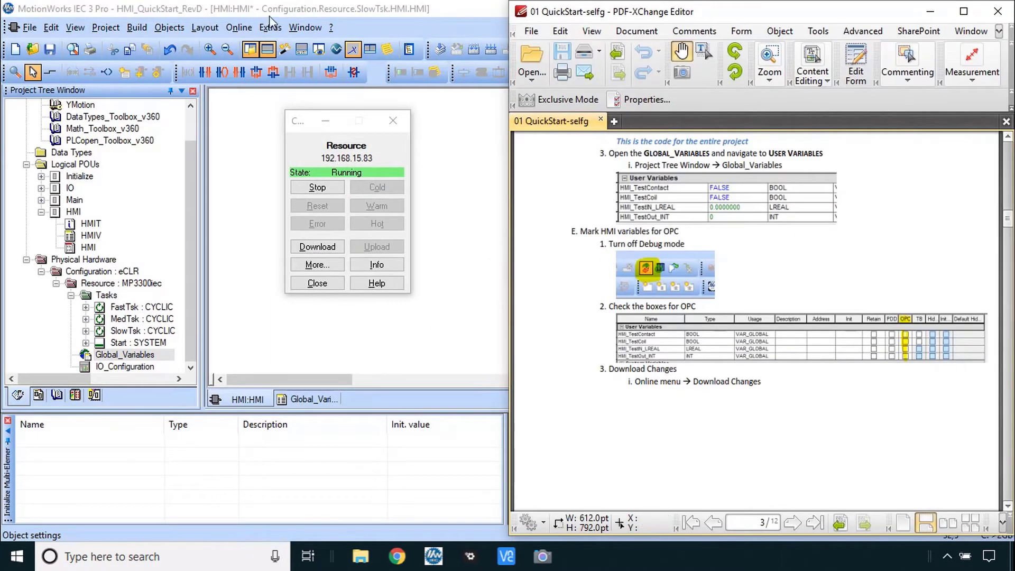
left_click(243, 30)
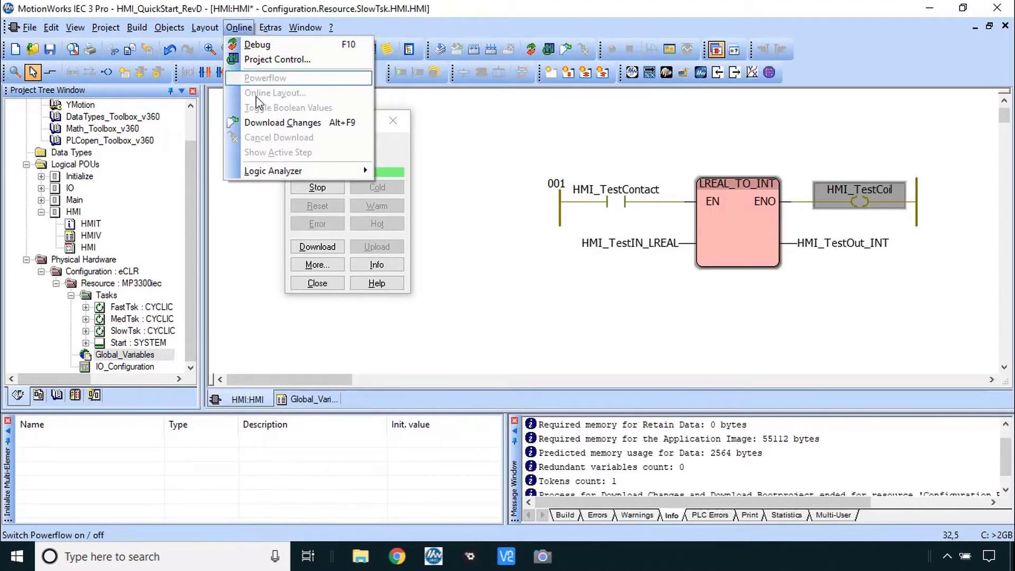
left_click(263, 122)
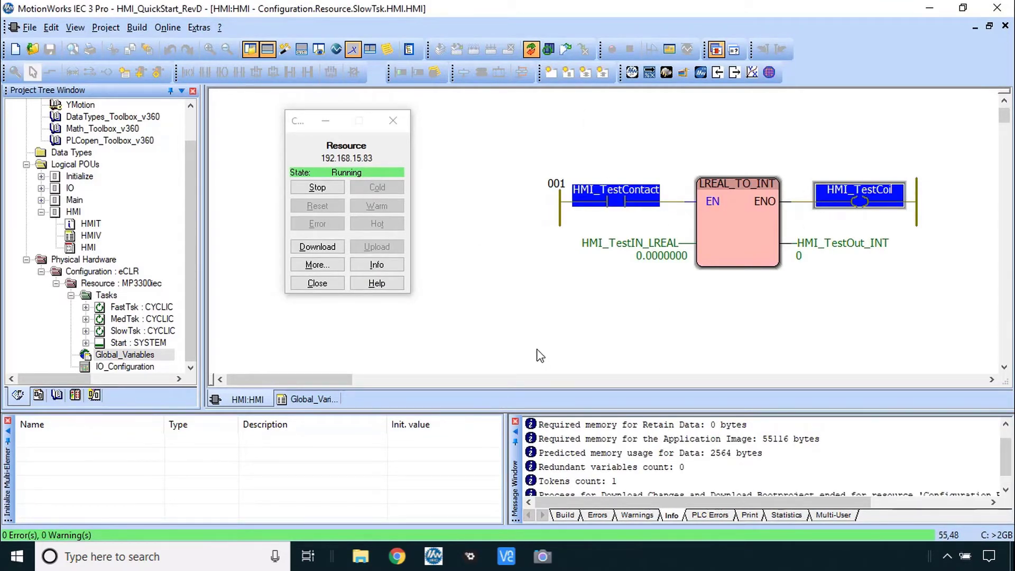
Step: Consult the Start Movicon Project section of the QuickStart PDF and switch to the Movicon HMI editor
key("alt+Tab")
scroll(750, 305, "down", 5)
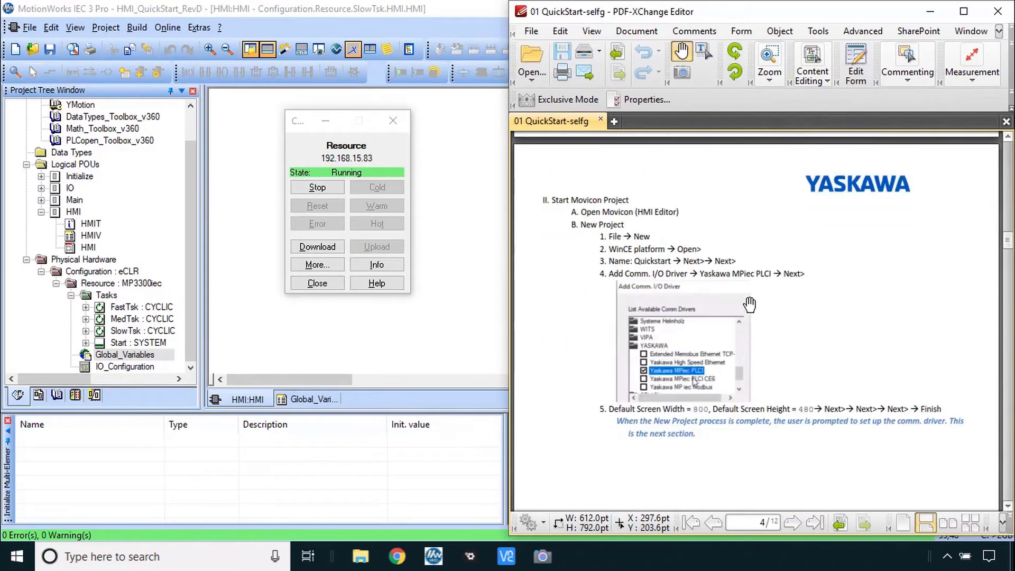
scroll(749, 305, "down", 1)
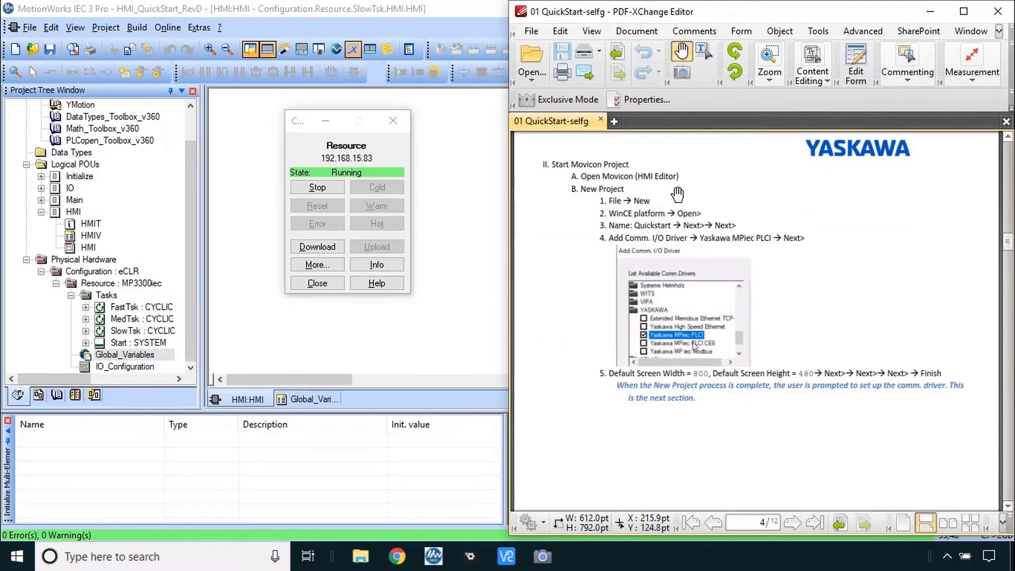
left_click(746, 556)
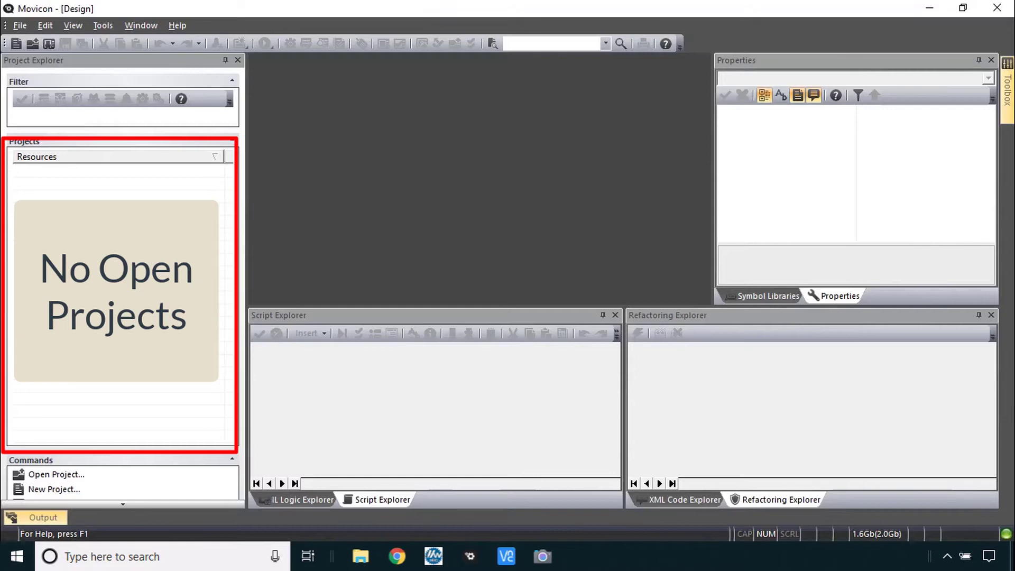
Step: Start a new Movicon project for the WinCE platform, following the QuickStart PDF
left_click(22, 30)
left_click(21, 40)
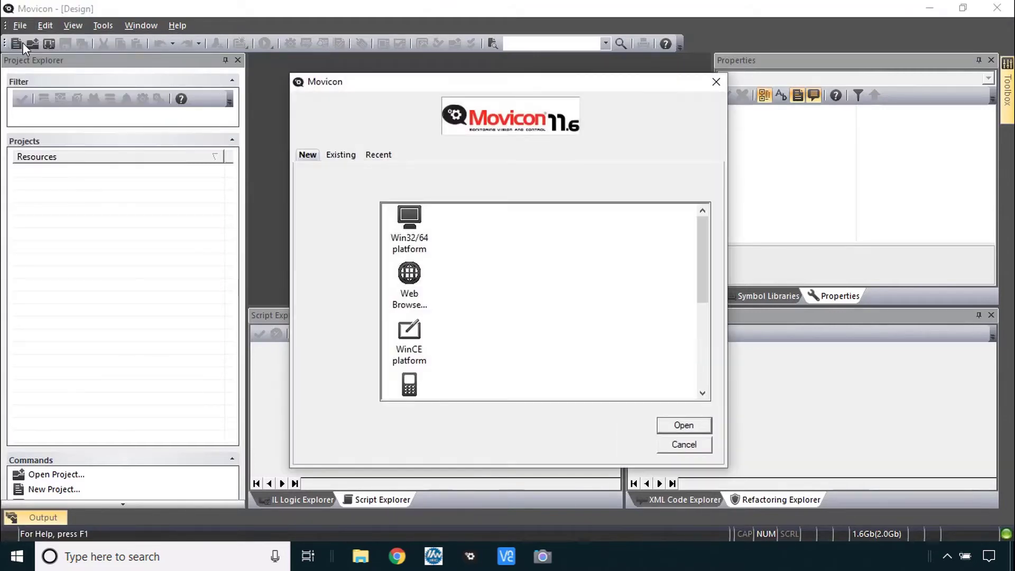
key("alt+Tab")
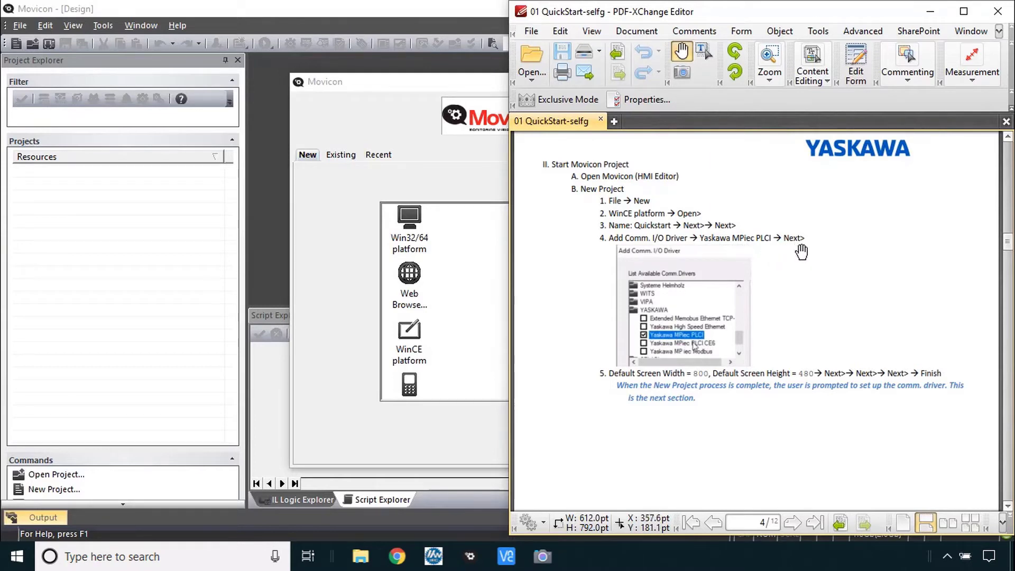
left_click(446, 182)
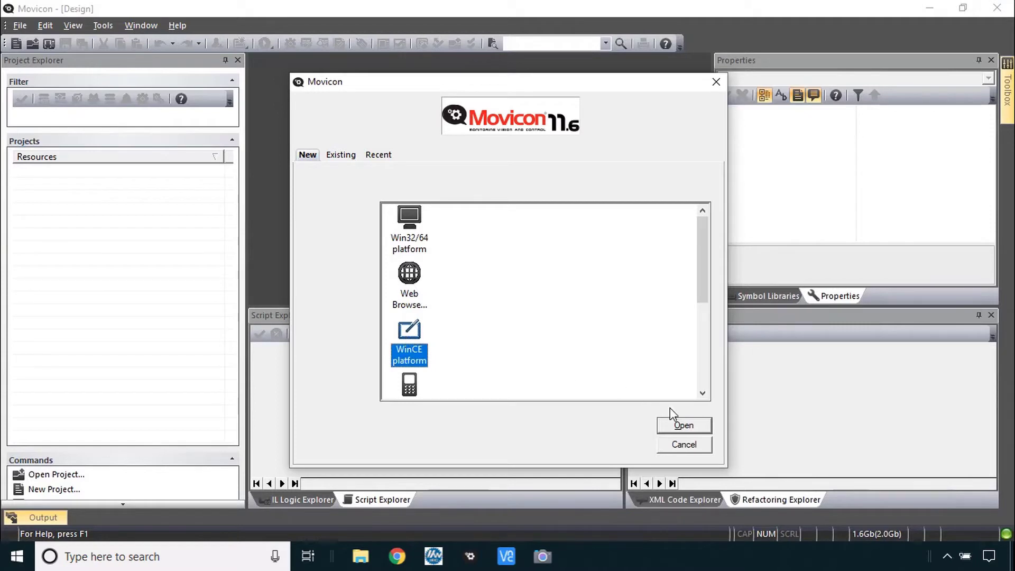
left_click(682, 426)
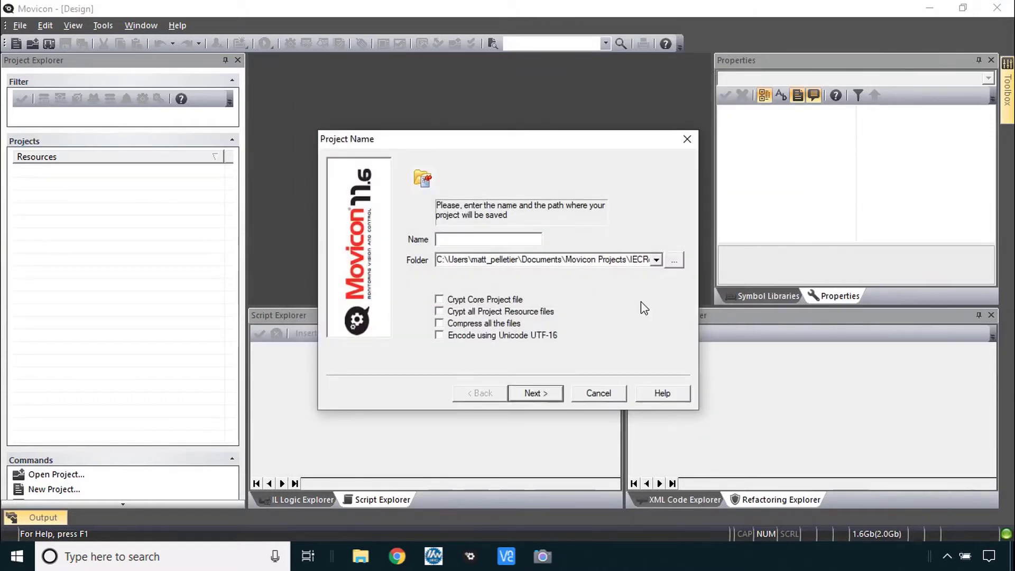
Step: Name the project QuickStart and shorten its folder path to Documents\Movicon Projects
type("QuickStart")
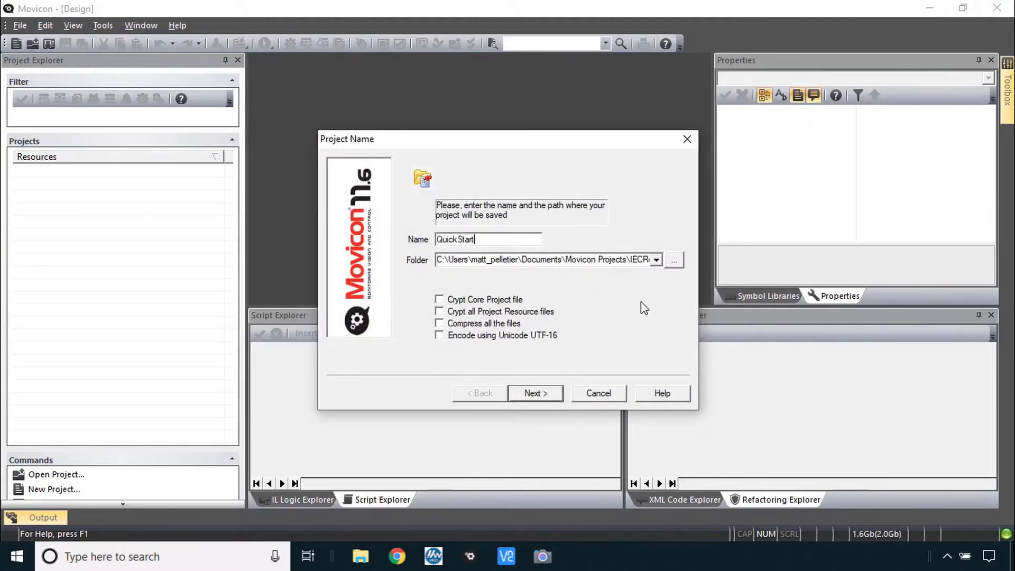
left_click(630, 259)
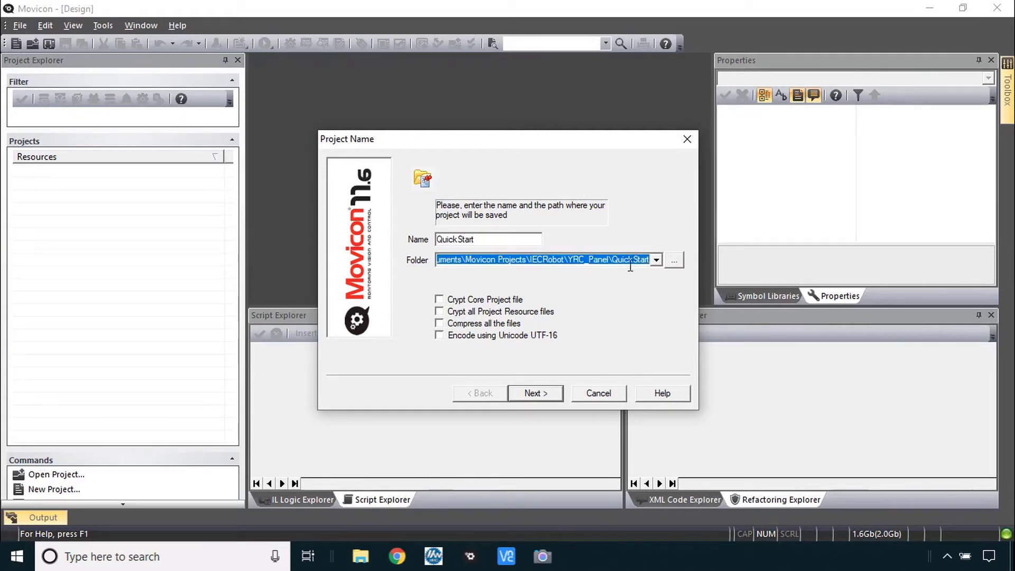
left_click(647, 264)
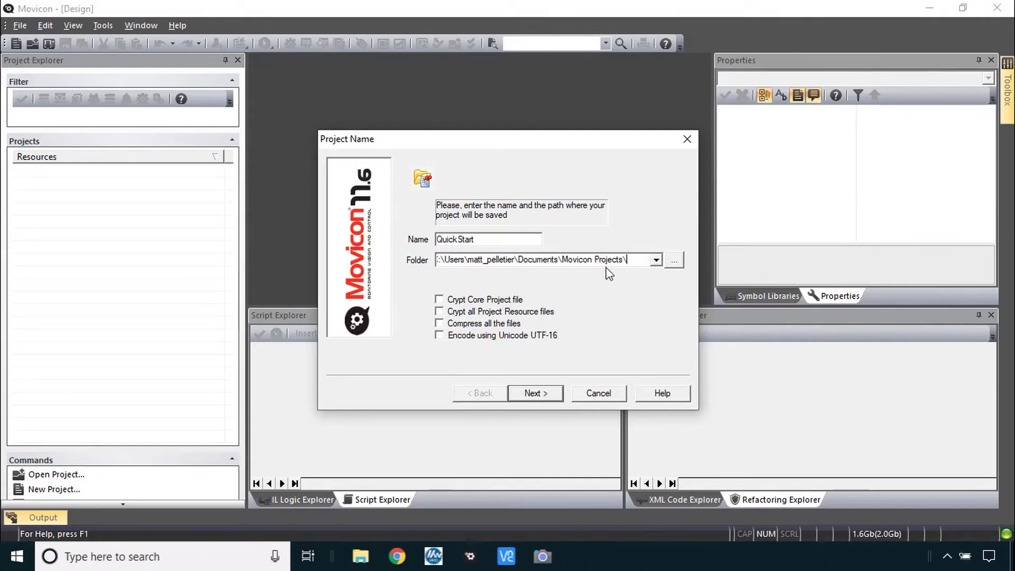
left_click(543, 394)
Step: Keep the default user settings and add the Yaskawa MPiec PLCI communication driver from the YASKAWA group
key("alt+Tab")
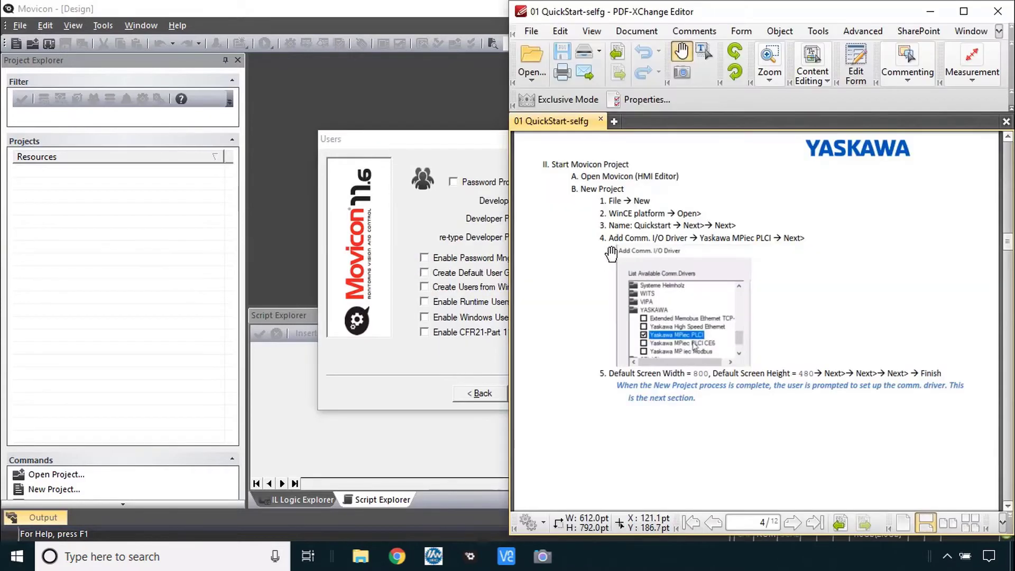
key("alt+Tab")
left_click(538, 395)
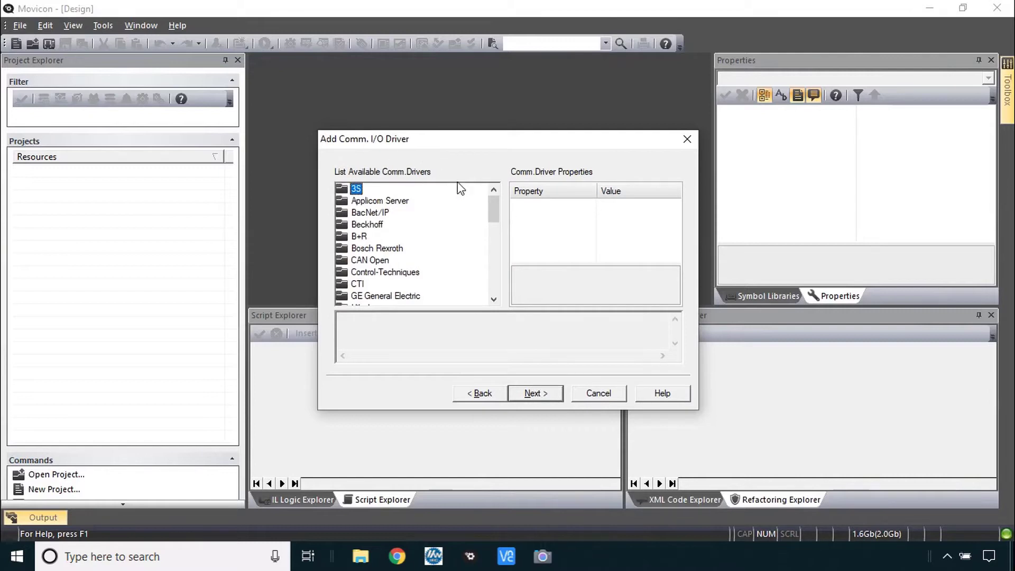
left_click_drag(495, 215, 494, 295)
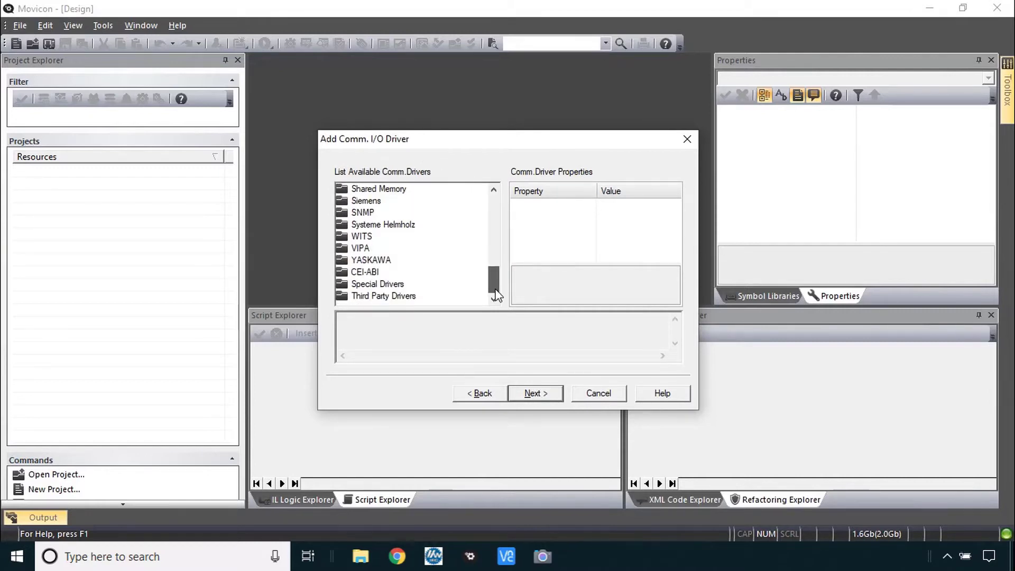
double_click(365, 260)
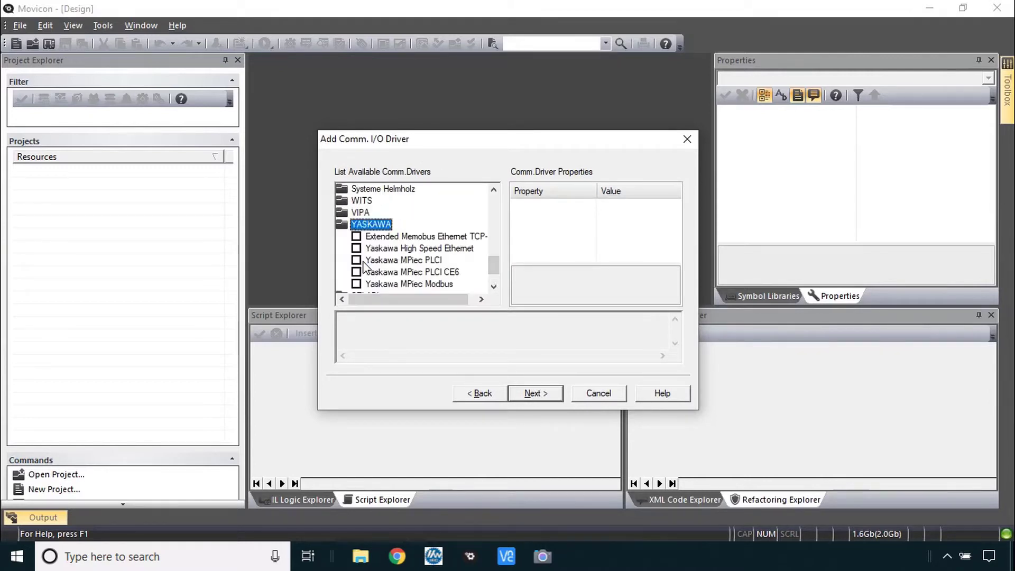
left_click(356, 260)
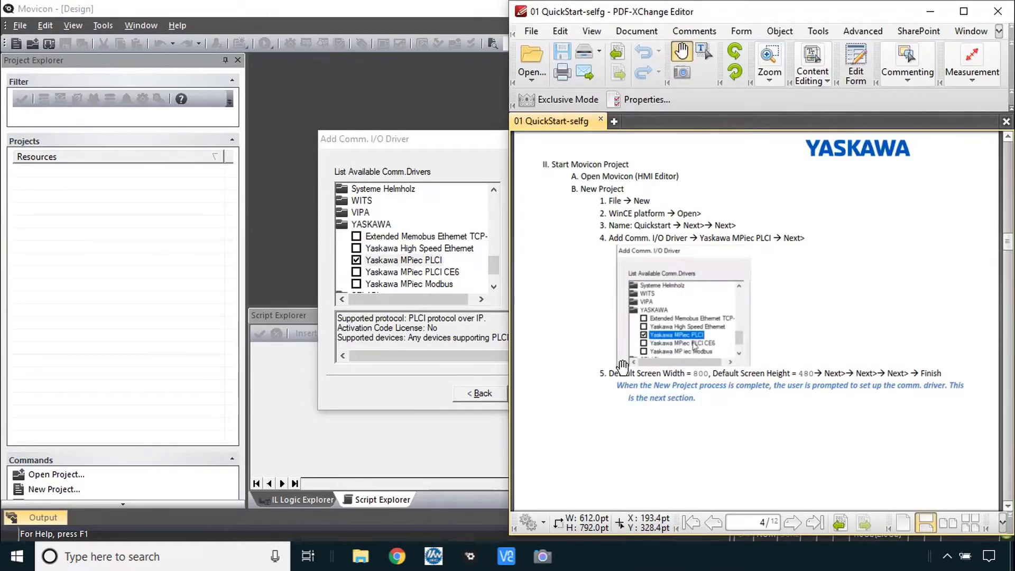
left_click(535, 393)
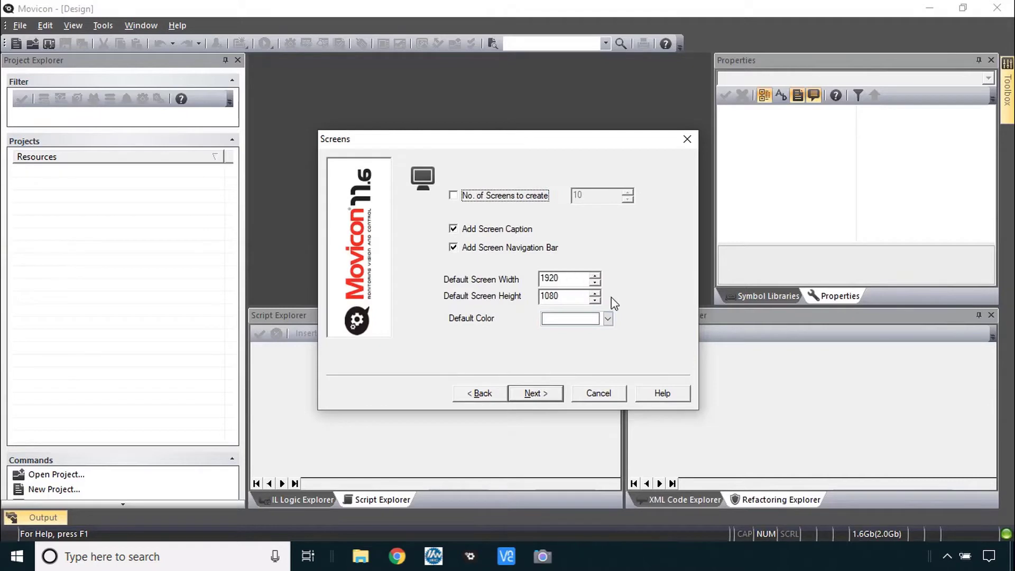
Step: Set the default screen width to 800 and the default screen height to 480
key("alt+Tab")
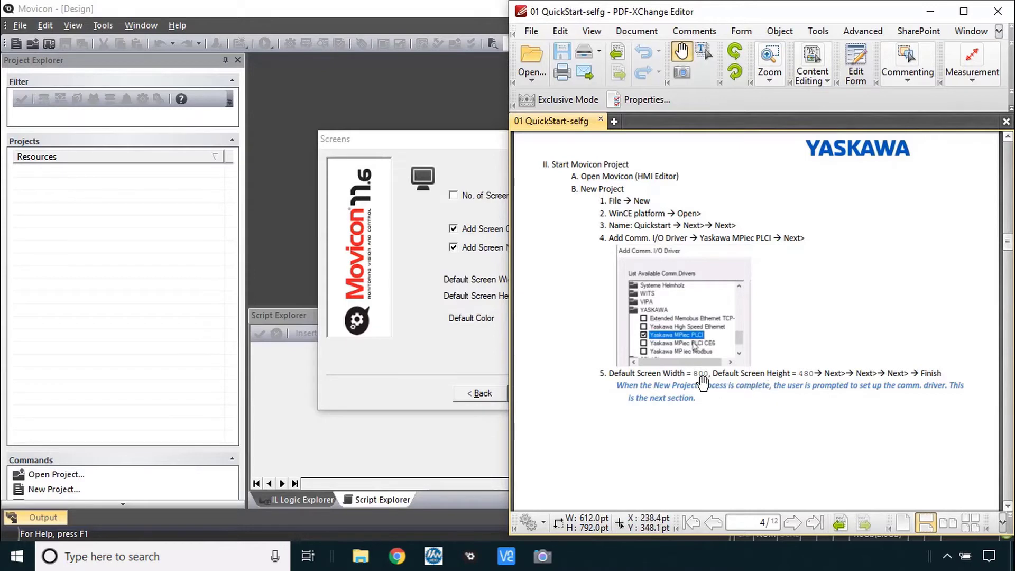
left_click(449, 358)
type("800")
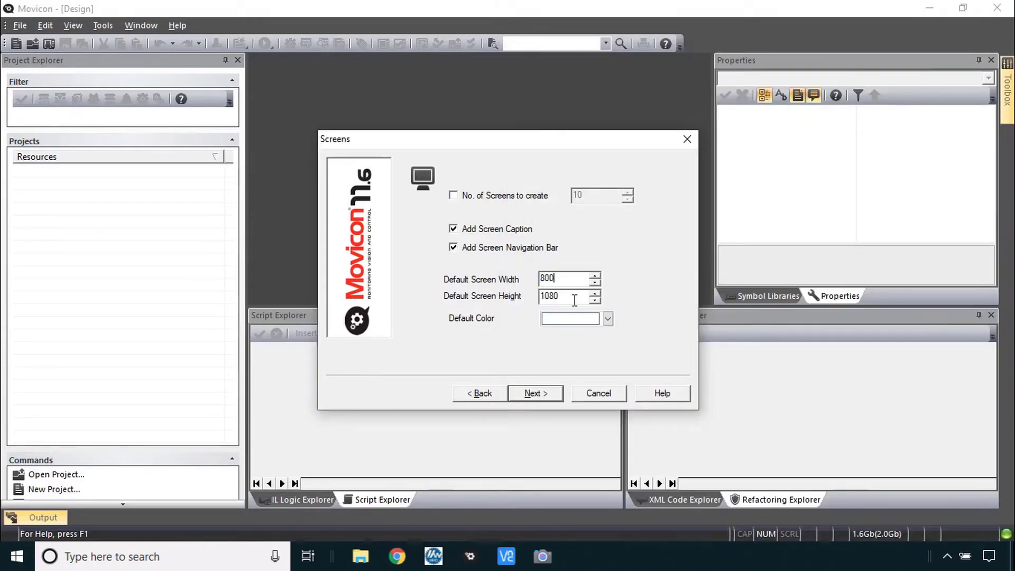
left_click_drag(575, 300, 528, 299)
type("480")
left_click(575, 319)
left_click(677, 288)
Step: Accept the remaining wizard defaults, including the digital and analog alarm templates, and finish creating the project
left_click(545, 398)
left_click(545, 398)
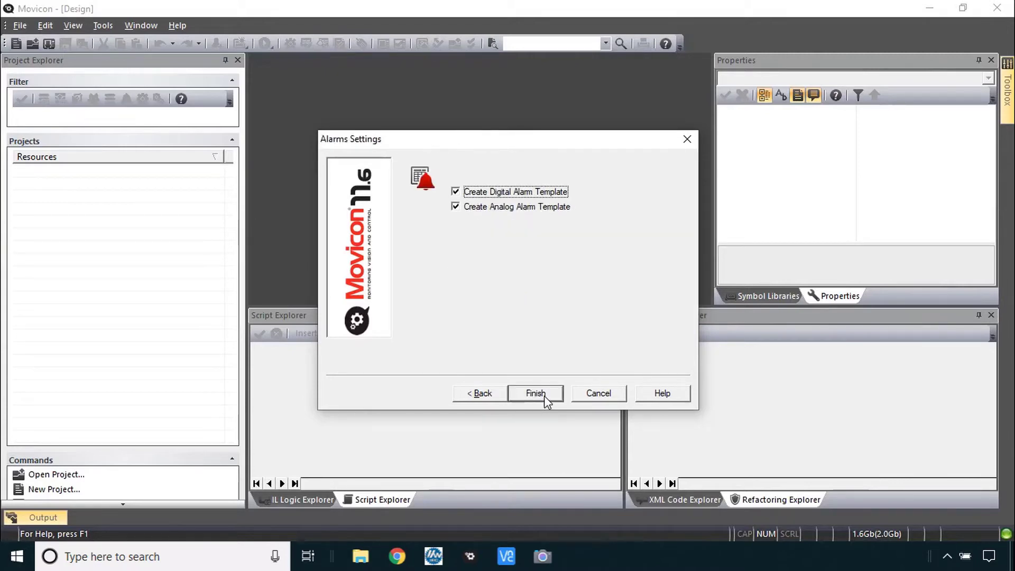
left_click(545, 396)
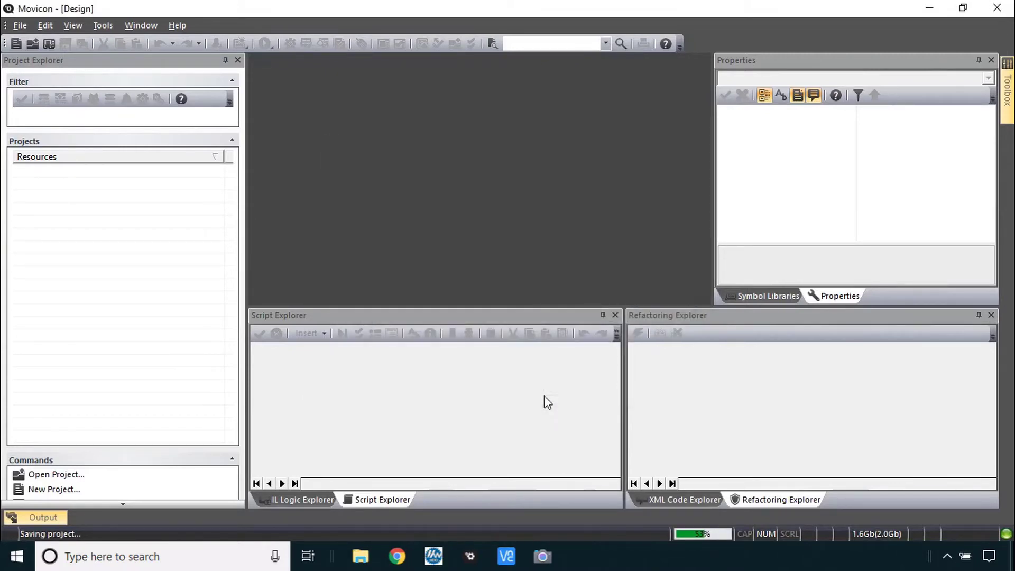
Step: Consult the guide's section on importing variables and add a new station to the YaskawaMPiecPLCI driver
key("alt+Tab")
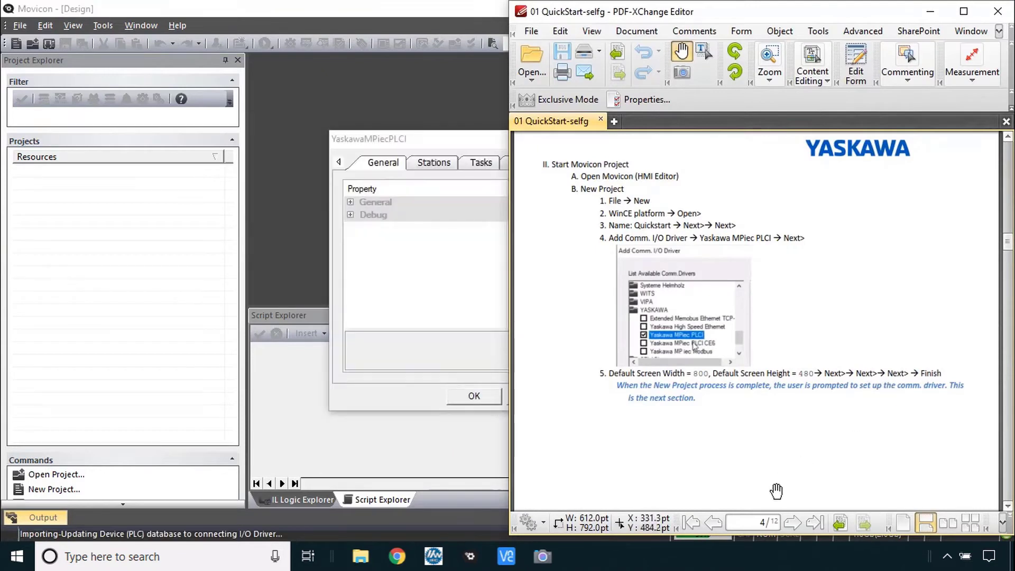
left_click_drag(777, 491, 759, 210)
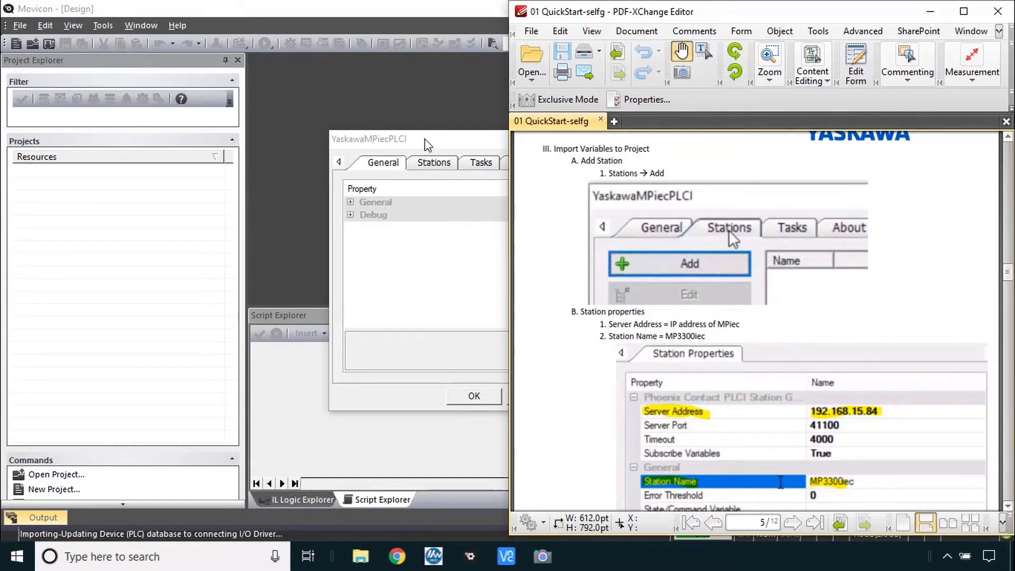
left_click(425, 165)
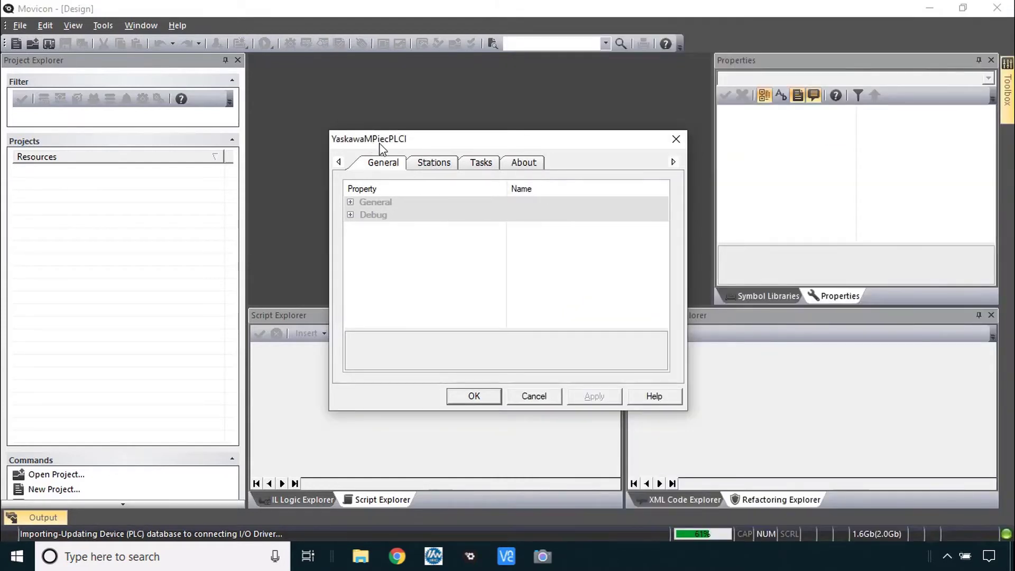
left_click(430, 162)
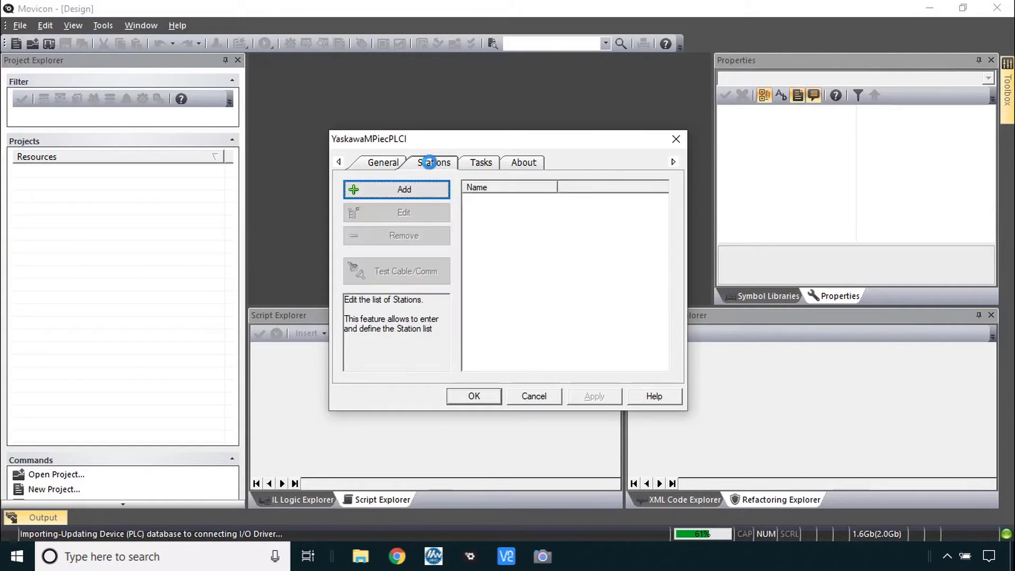
left_click(419, 192)
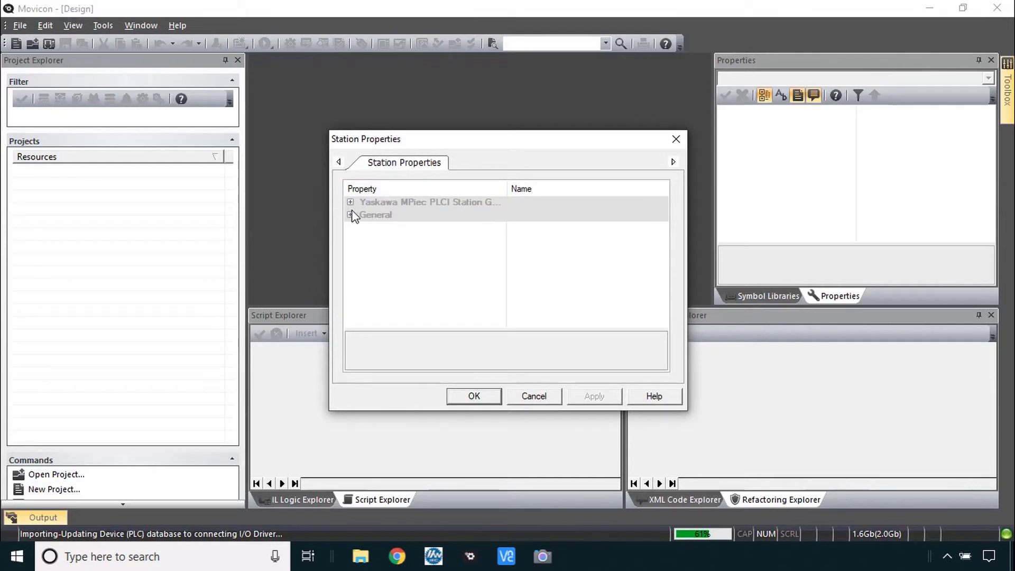
Step: Set the new station's server address to 192.168.15.83 and its station name to MP3300iec
left_click(351, 202)
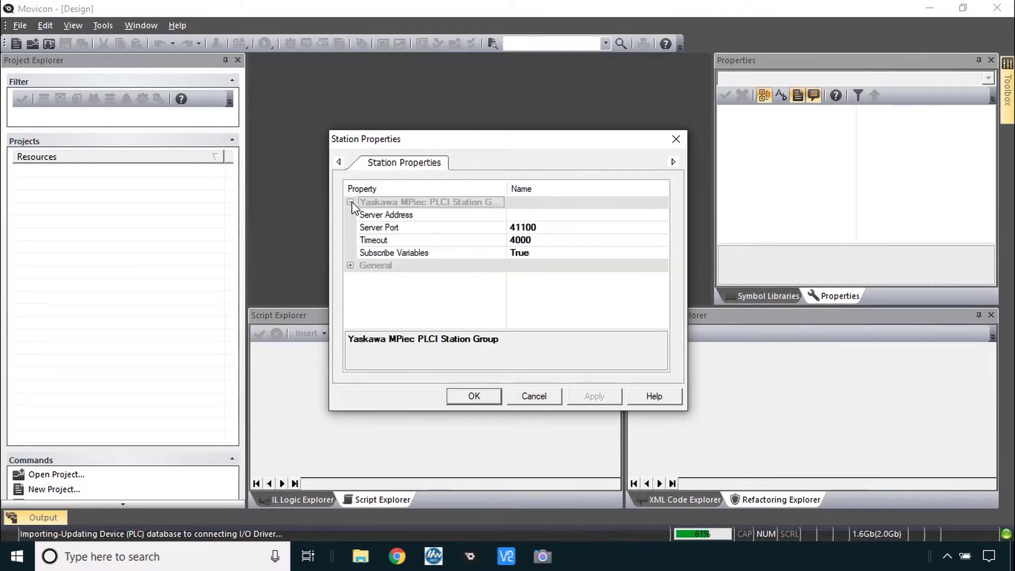
left_click(536, 215)
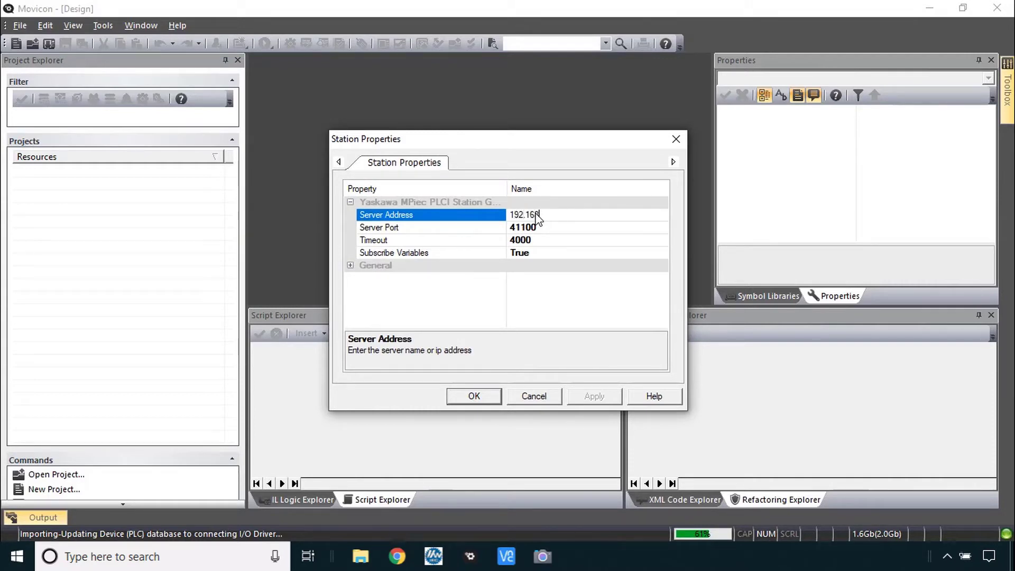
type("192.168.15.83")
left_click(351, 266)
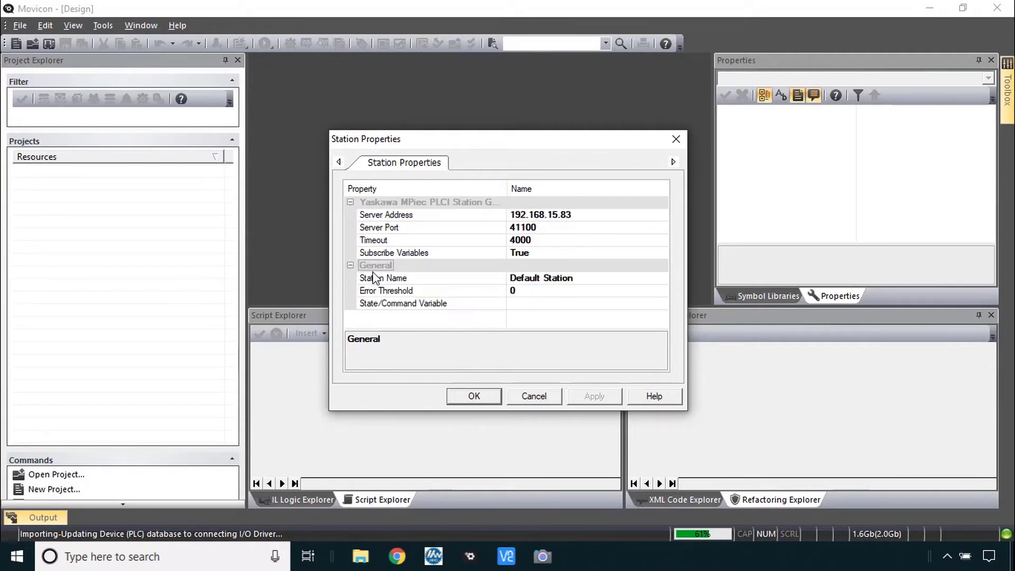
left_click(402, 278)
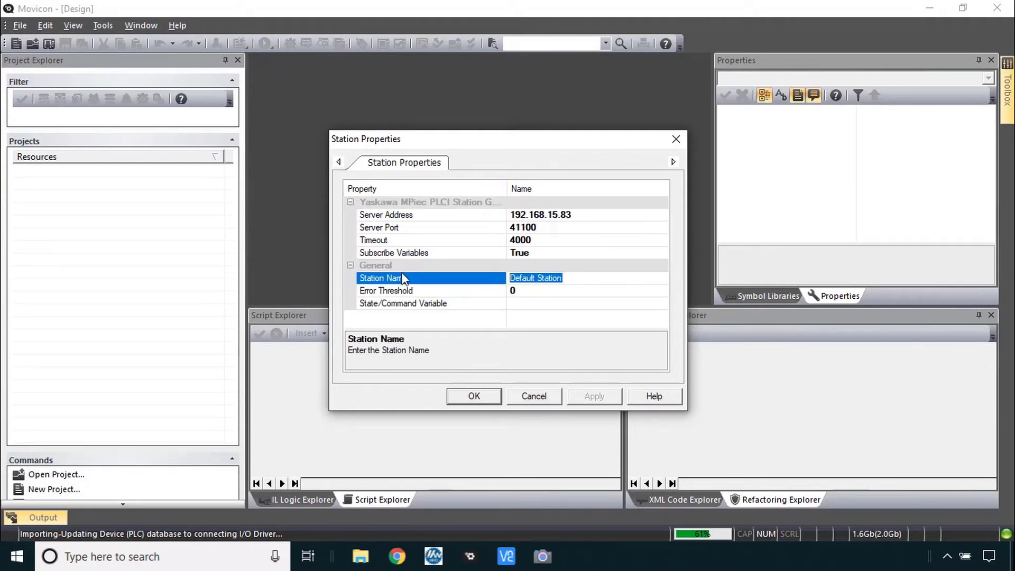
type("MP3300iec")
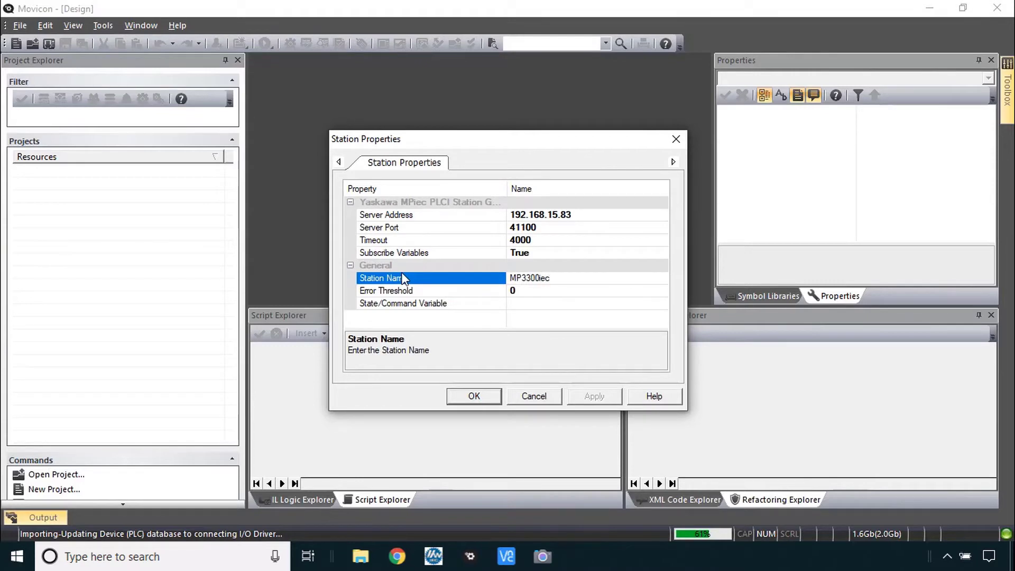
Step: Check the guide's test instructions, accept the station properties and run the cable/communication test on the MP3300iec station
key("alt+Tab")
scroll(664, 339, "down", 7)
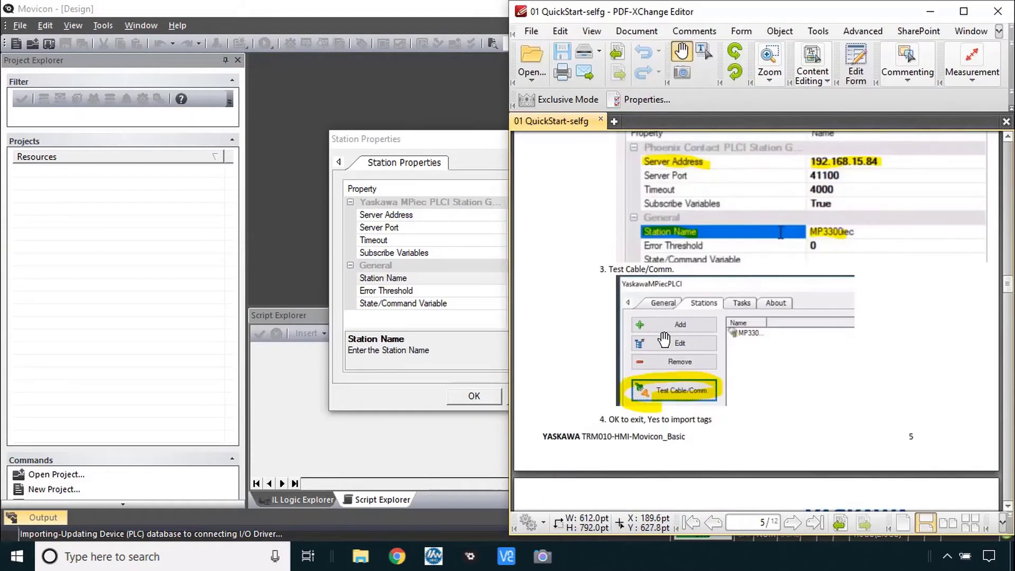
scroll(664, 339, "down", 3)
scroll(619, 225, "down", 1)
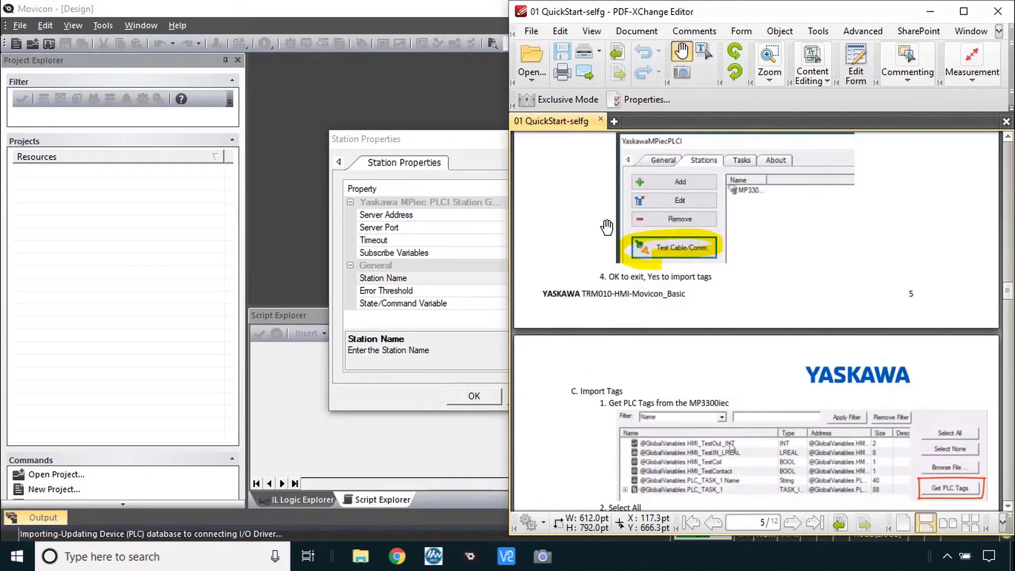
scroll(607, 228, "up", 1)
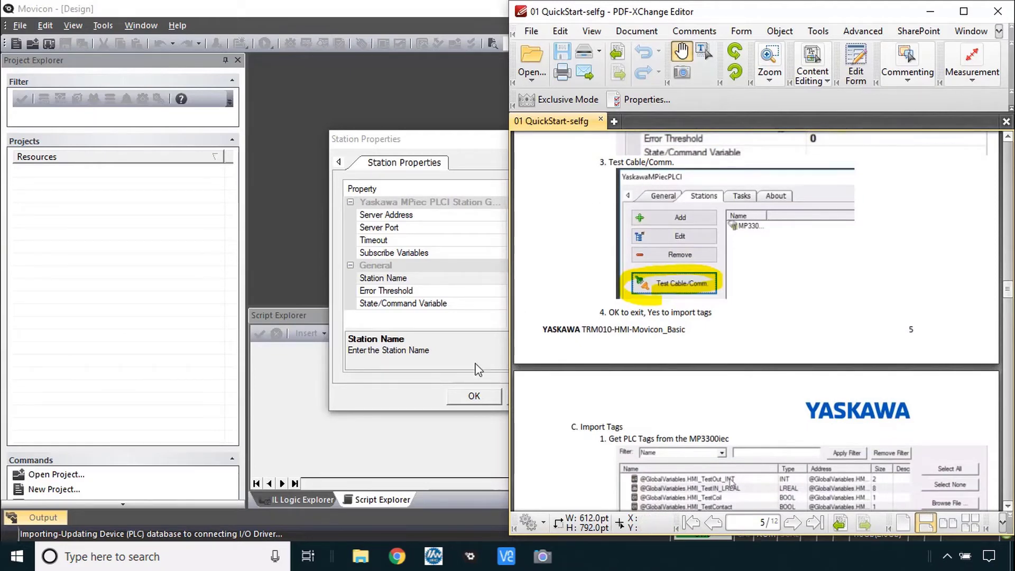
left_click(455, 359)
left_click(479, 398)
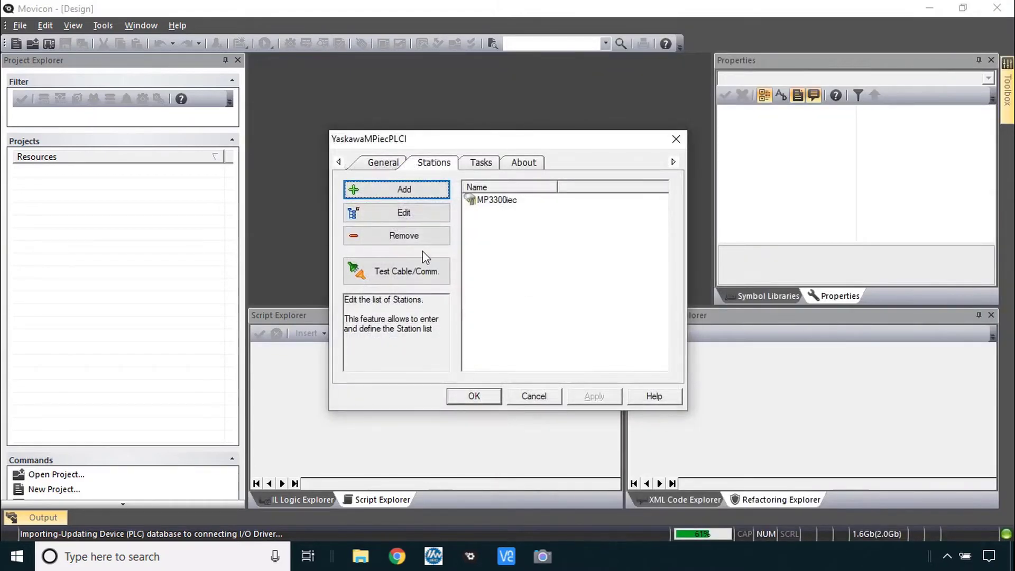
left_click(394, 273)
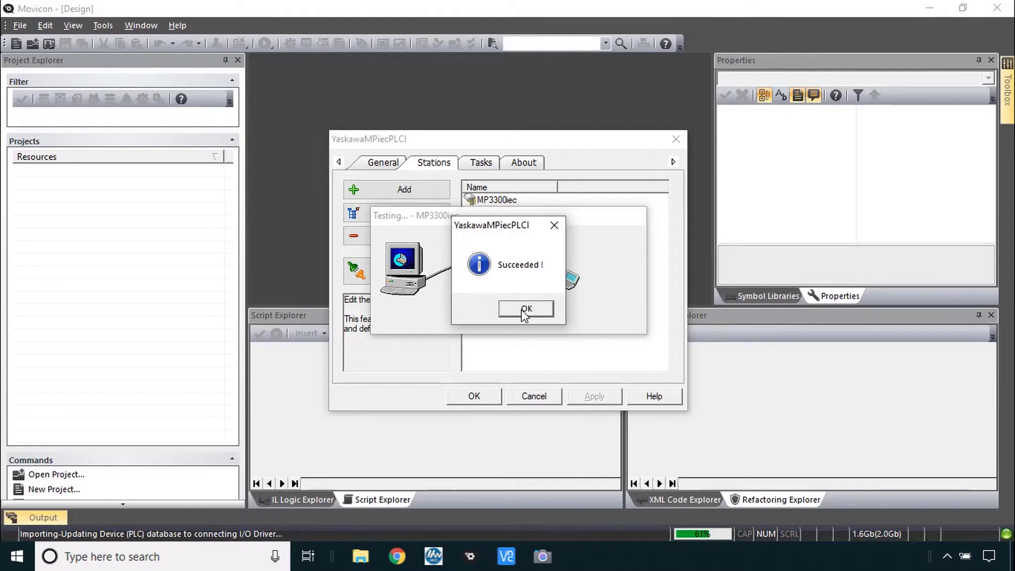
left_click(526, 309)
Step: Review the guide's Import Tags section, accept the driver settings and agree to import the PLC database
key("alt+Tab")
scroll(614, 168, "down", 5)
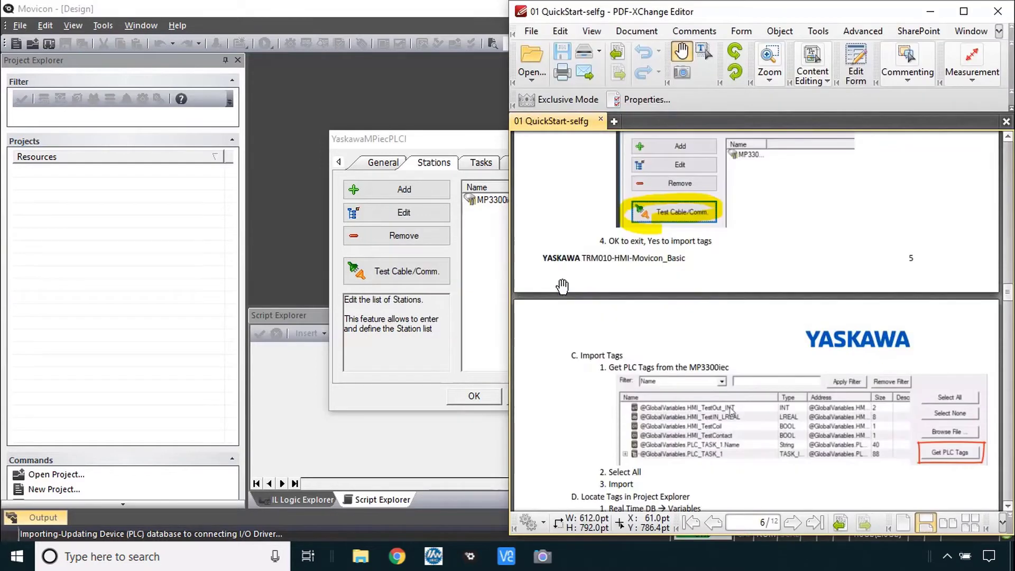
scroll(614, 169, "down", 1)
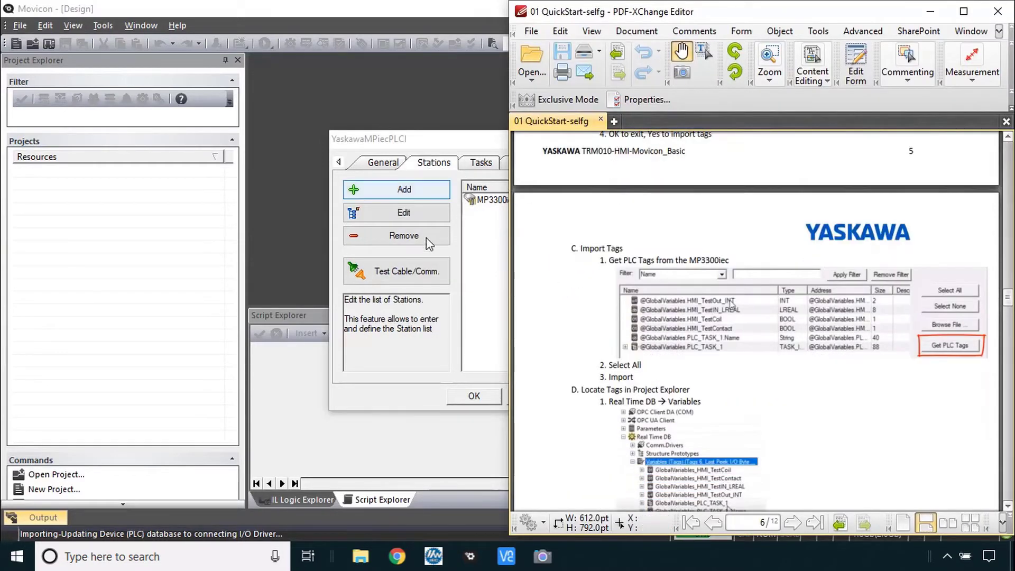
left_click(436, 388)
left_click(481, 396)
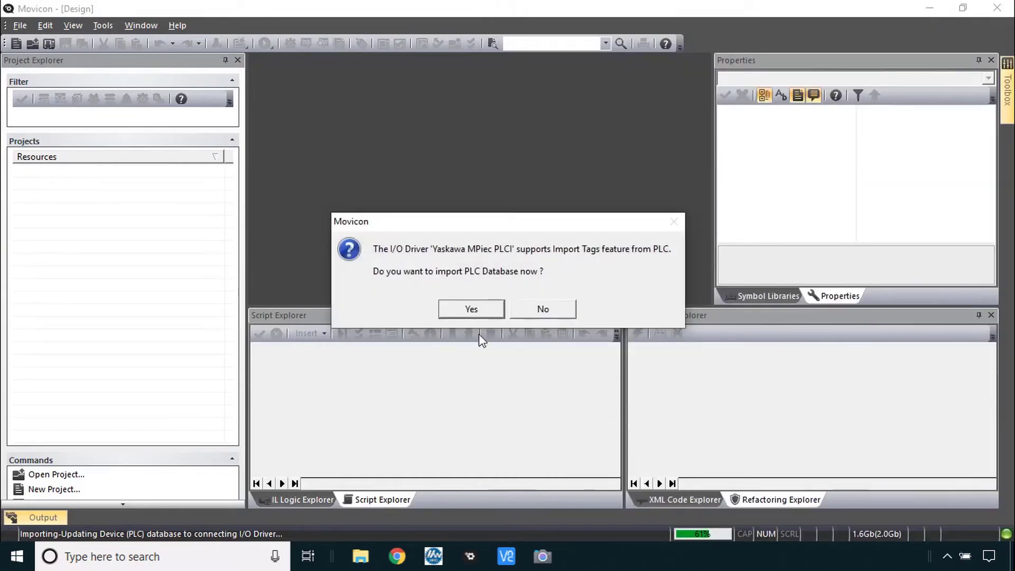
left_click(468, 312)
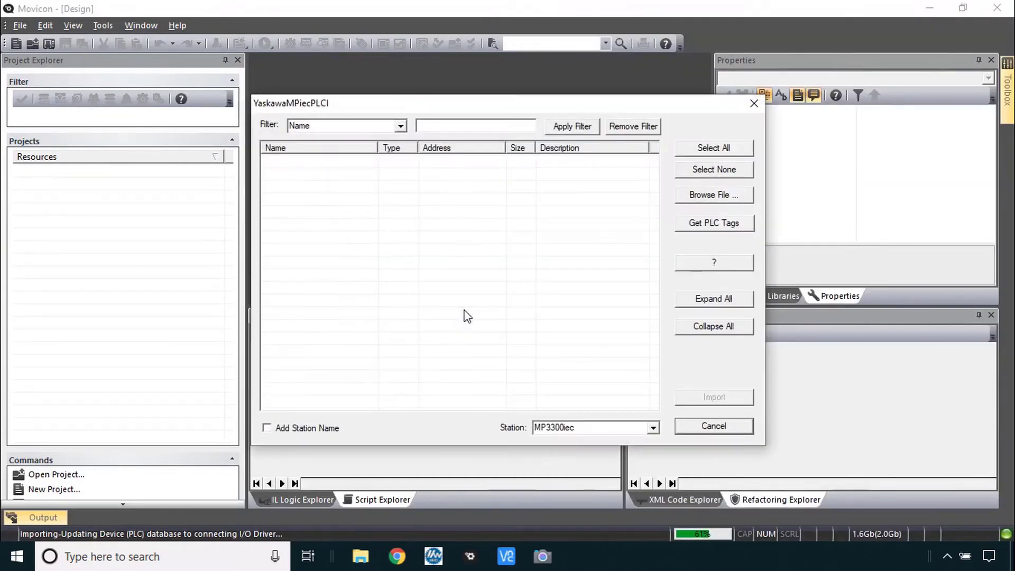
Step: Get the PLC tags from the MP3300iec station and import all of them into the project
key("alt+Tab")
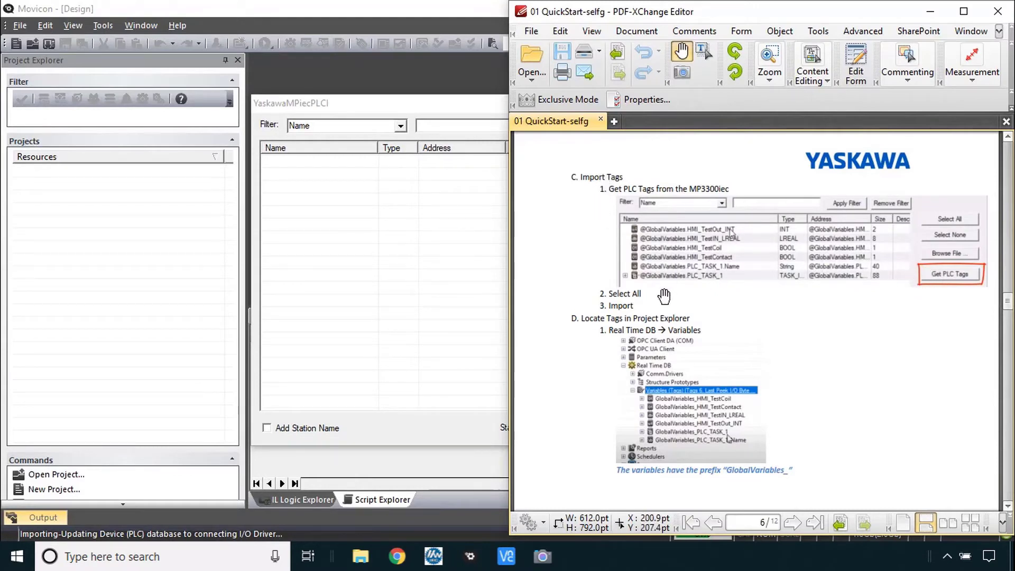
key("alt+Tab")
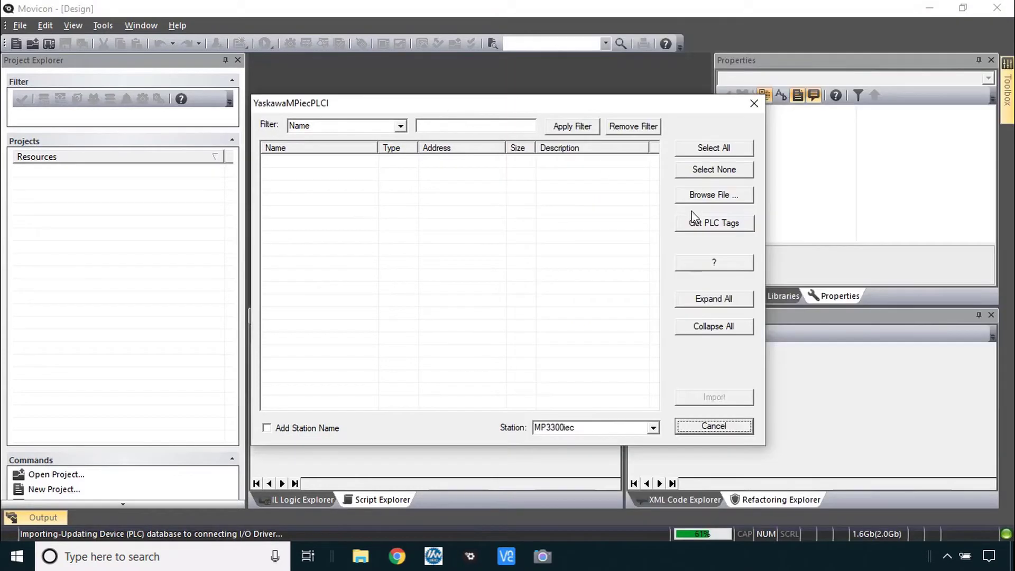
left_click(709, 228)
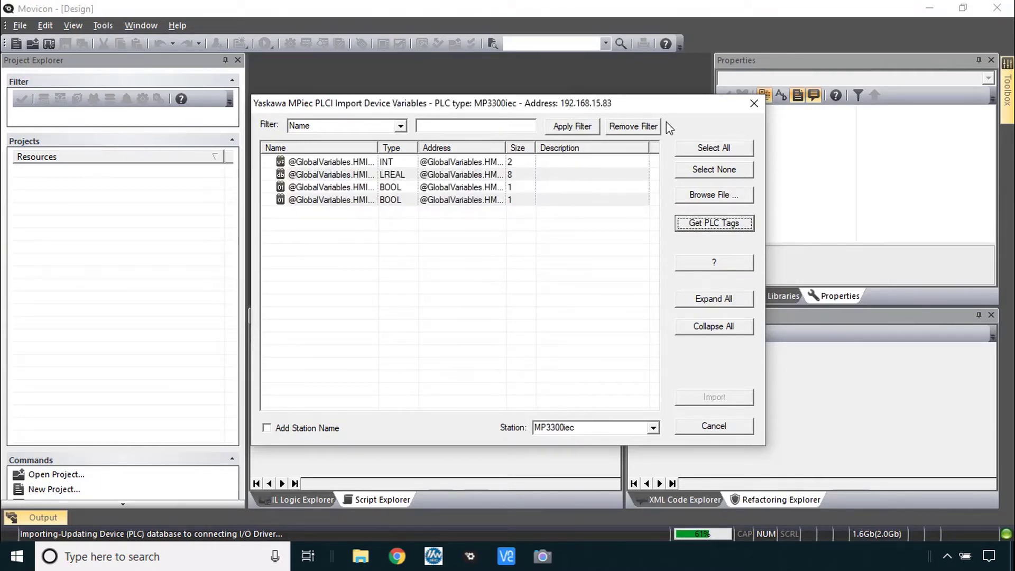
left_click(707, 147)
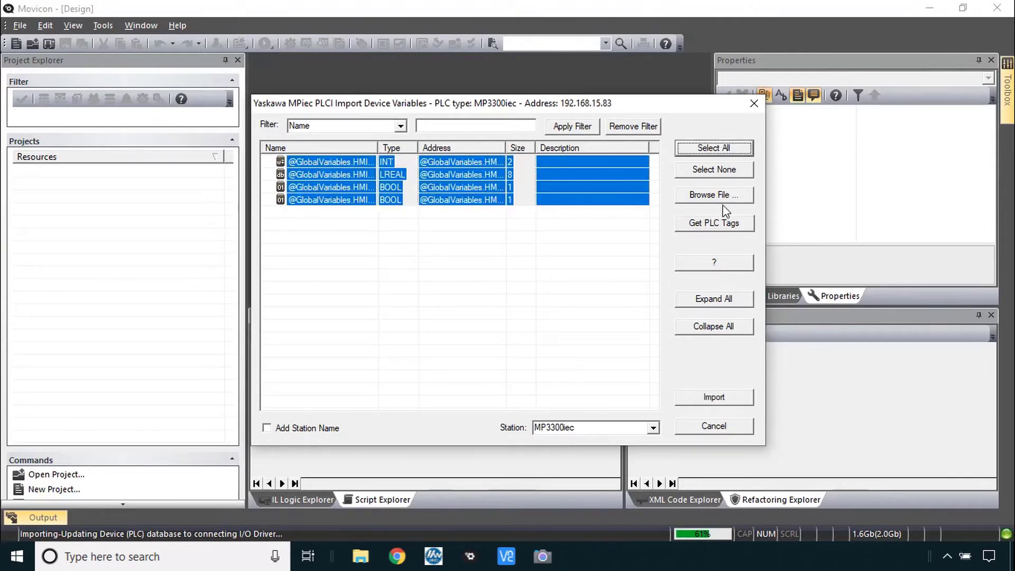
left_click(718, 399)
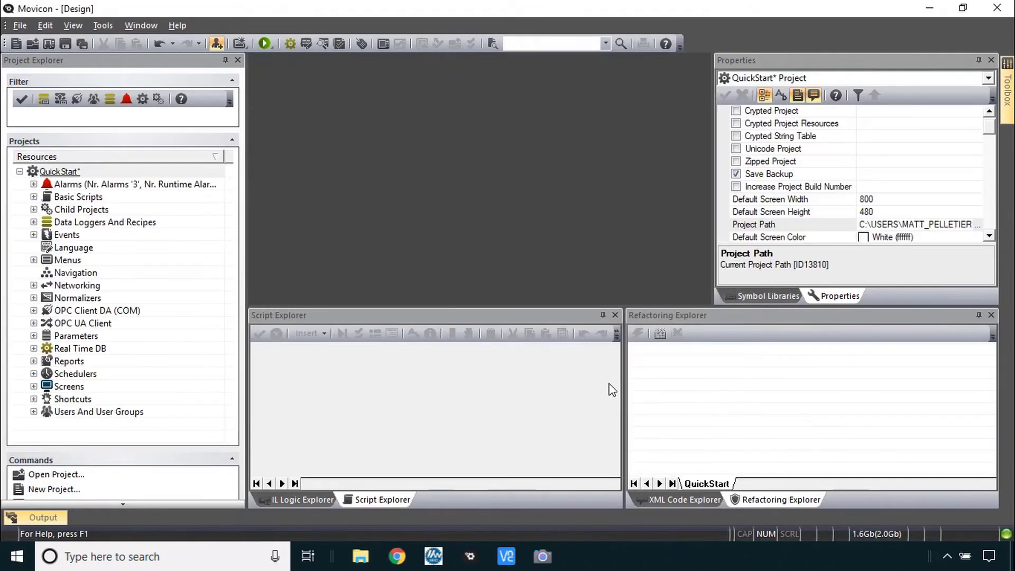
Step: Locate the imported tags in the Real Time DB variables list and inspect the GlobalVariables_HMI test variables
key("alt+Tab")
left_click_drag(578, 400, 580, 213)
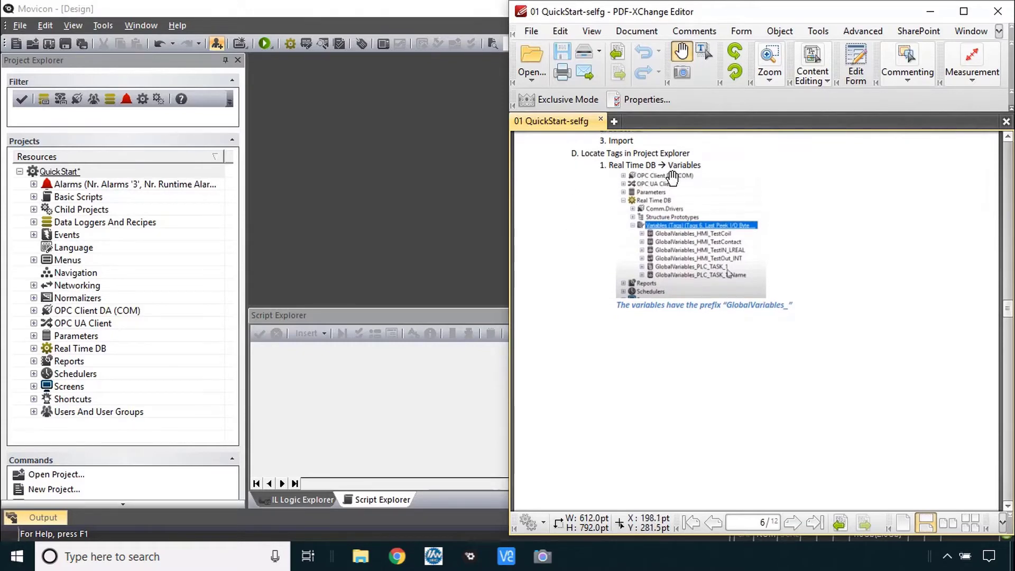
left_click(80, 349)
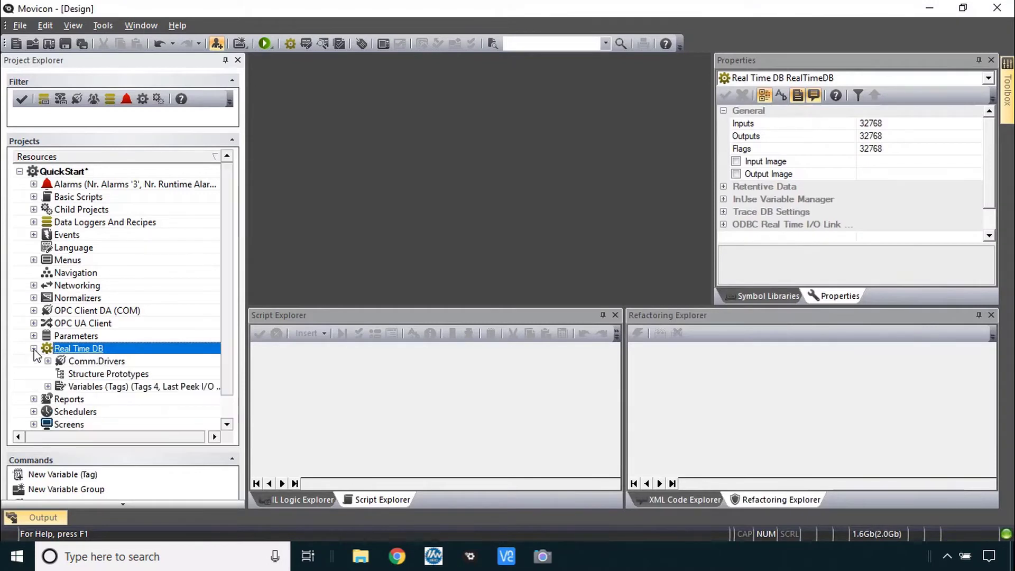
left_click(33, 349)
left_click(49, 390)
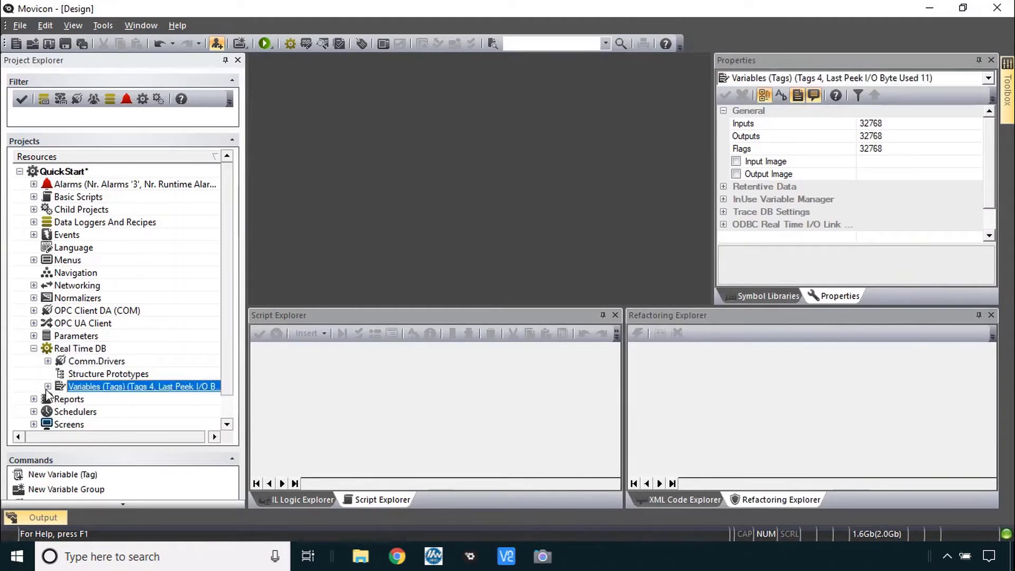
left_click(48, 387)
scroll(121, 359, "down", 2)
left_click(142, 335)
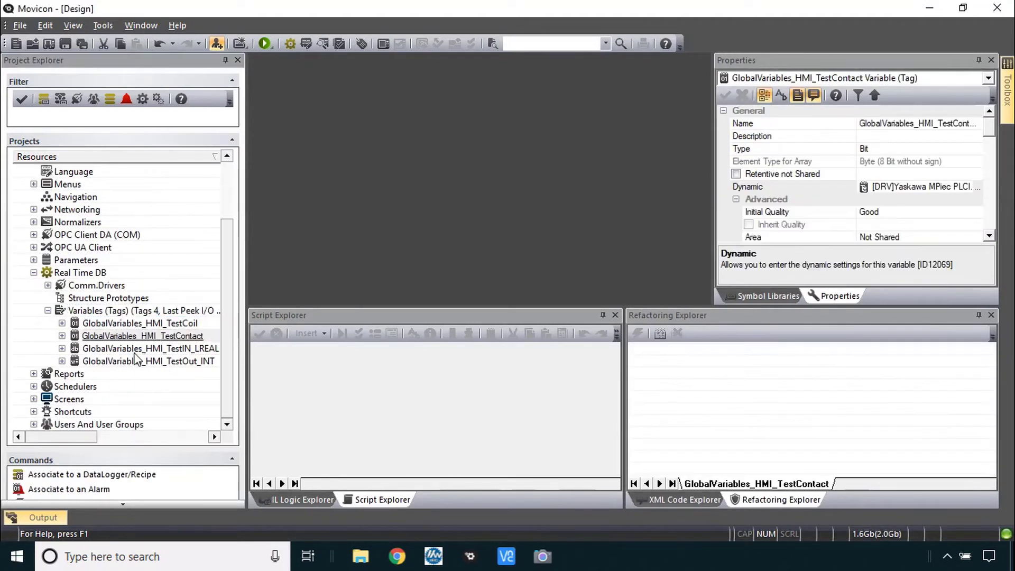
left_click(136, 361)
left_click(162, 349)
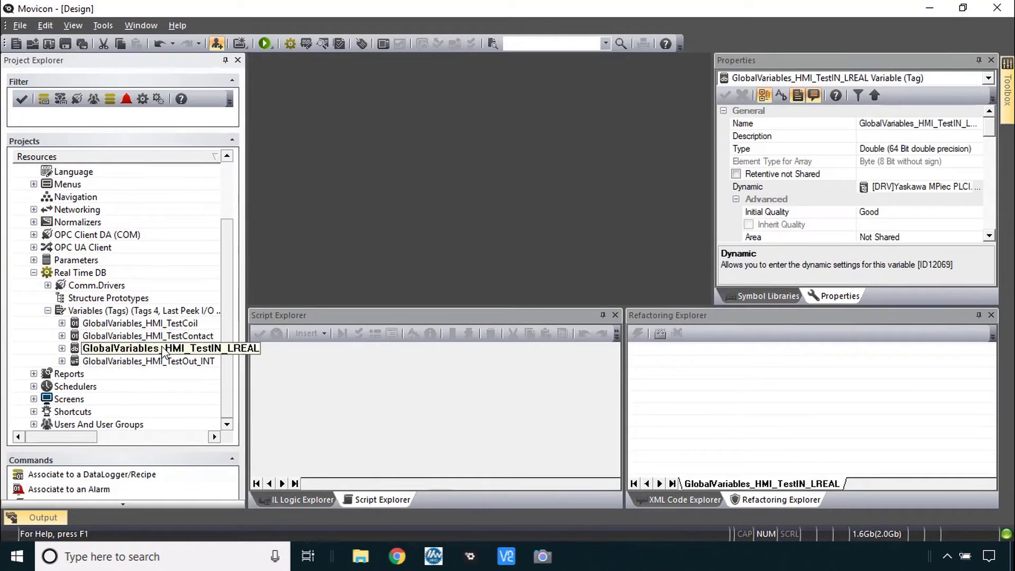
Step: Check the guide's tag import and location section, then locate the Yaskawa MPiec PLCI driver under Real Time DB's Comm.Drivers
key("alt+Tab")
scroll(717, 339, "up", 3)
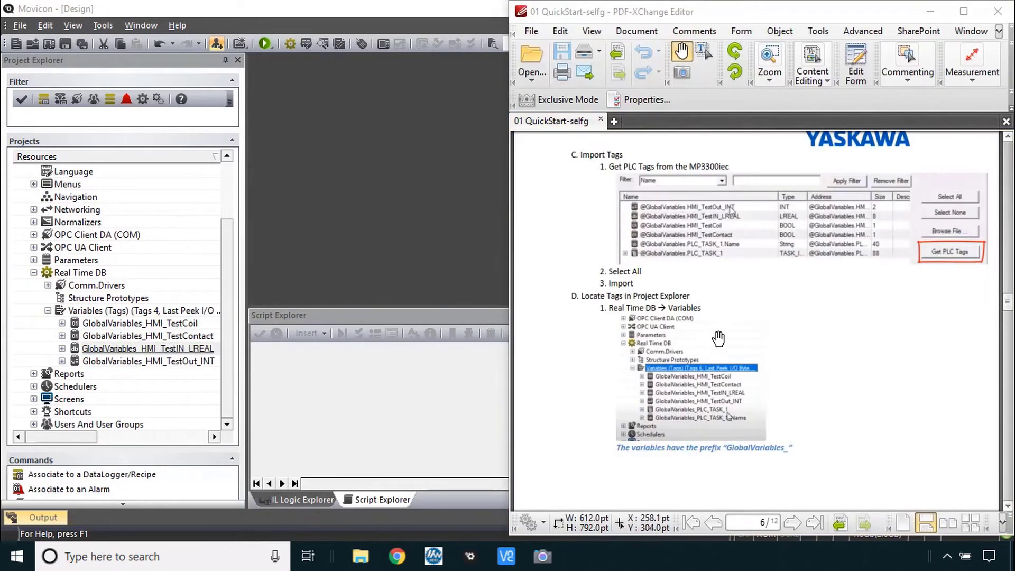
key("alt+Tab")
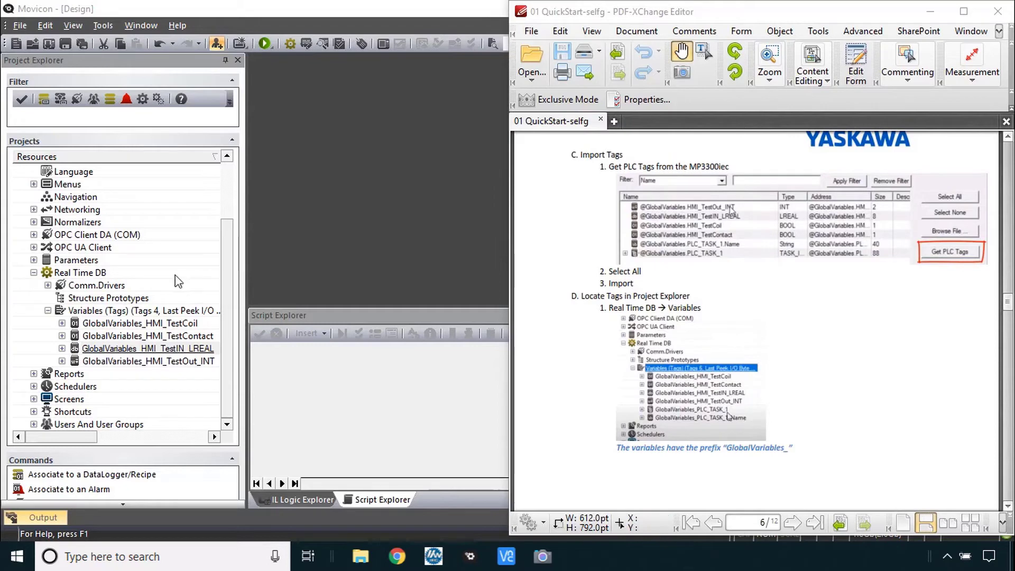
left_click(62, 289)
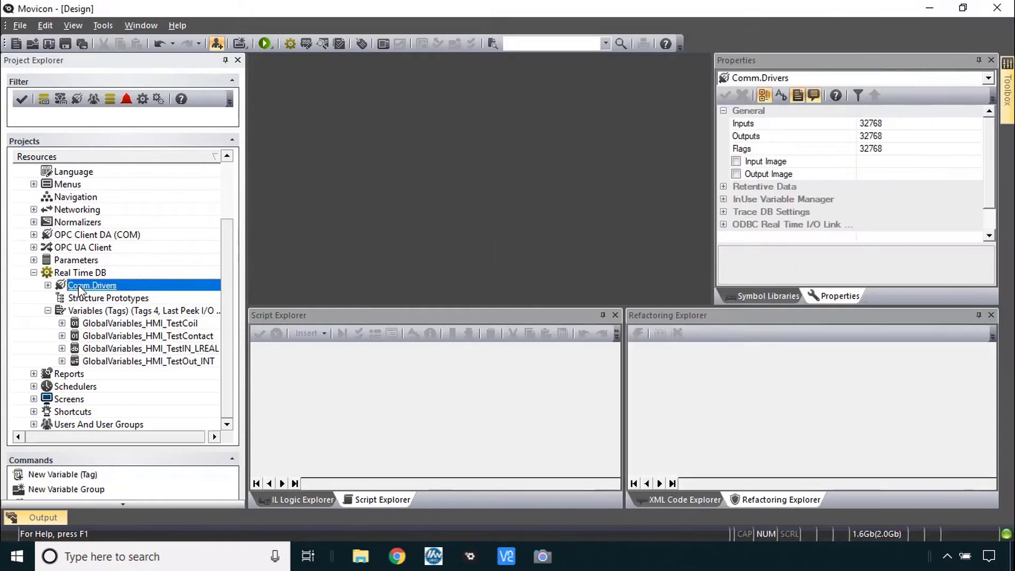
right_click(84, 288)
left_click(49, 286)
left_click(48, 286)
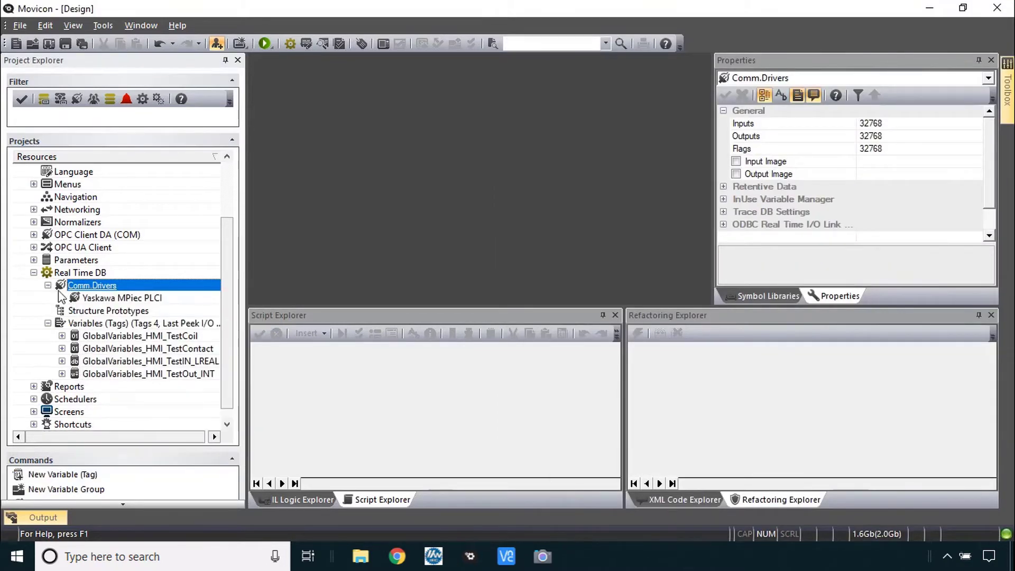
left_click(99, 299)
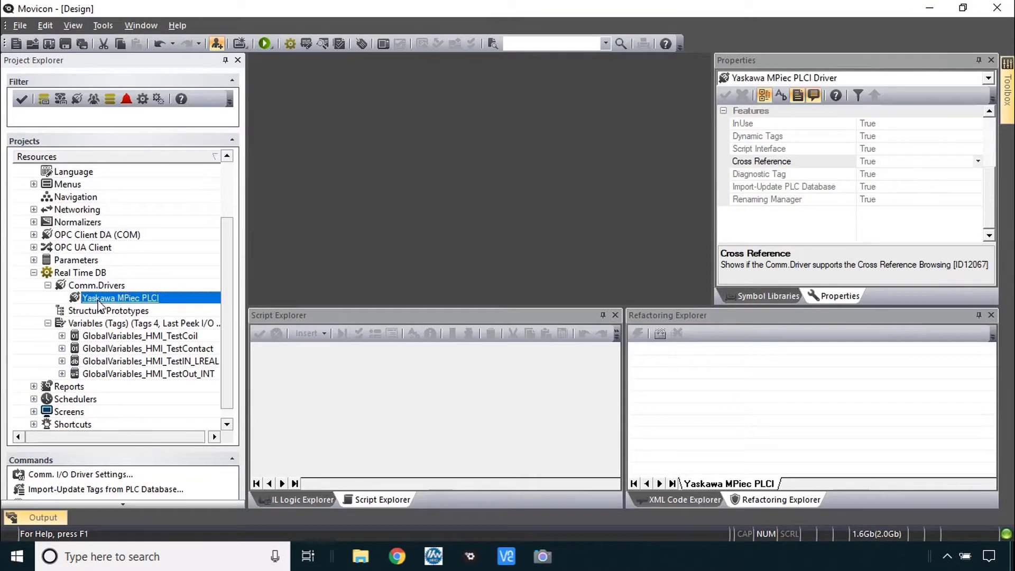
Step: Review the MP3300iec station properties in the Yaskawa MPiec PLCI driver settings and close them without changes
right_click(132, 303)
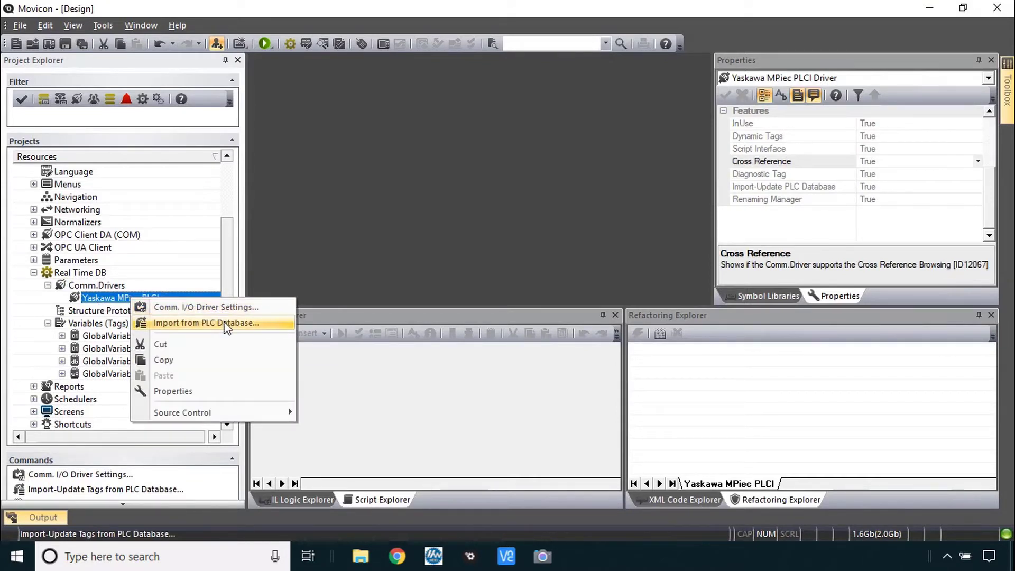
left_click(214, 309)
left_click(430, 163)
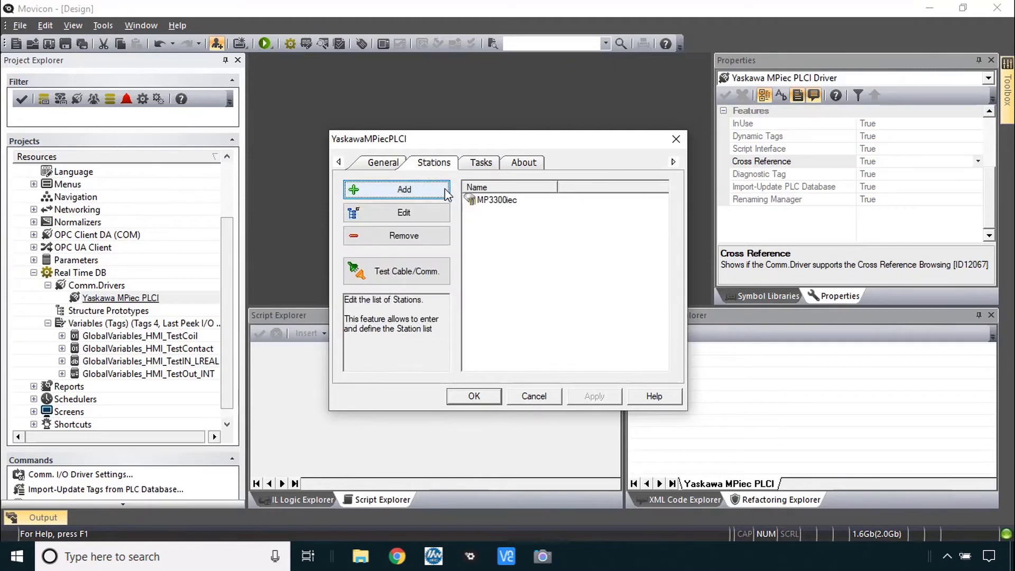
left_click(473, 201)
left_click(435, 212)
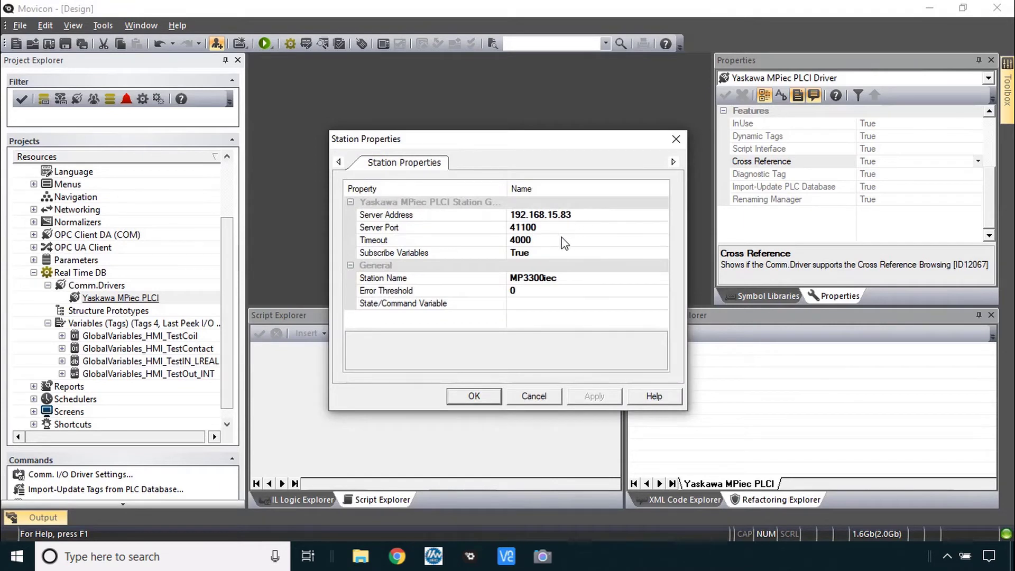
left_click(543, 400)
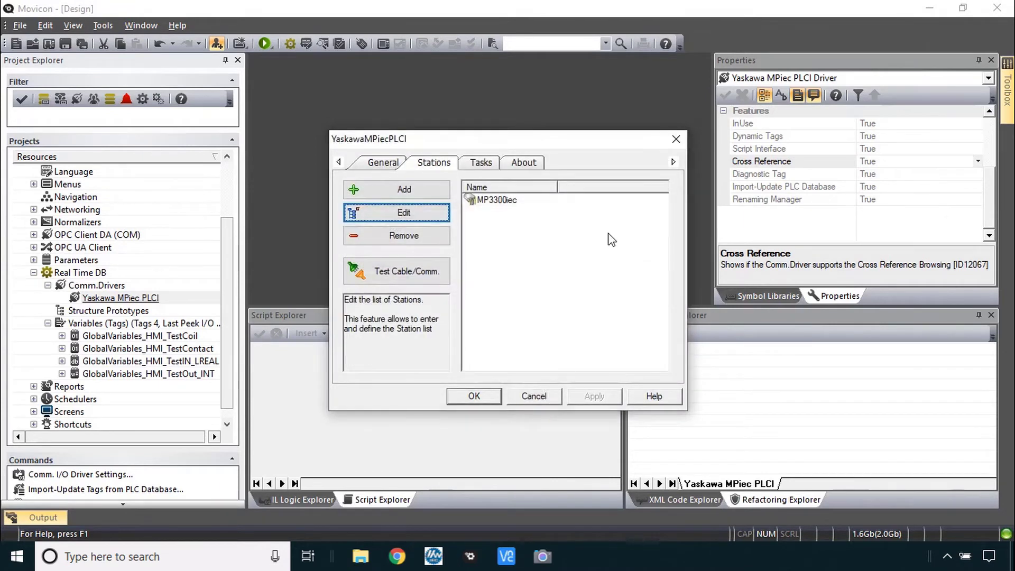
left_click(676, 139)
Step: Get the PLC tags through the driver's PLC database import again, inspect the listed variables and cancel the import
right_click(130, 300)
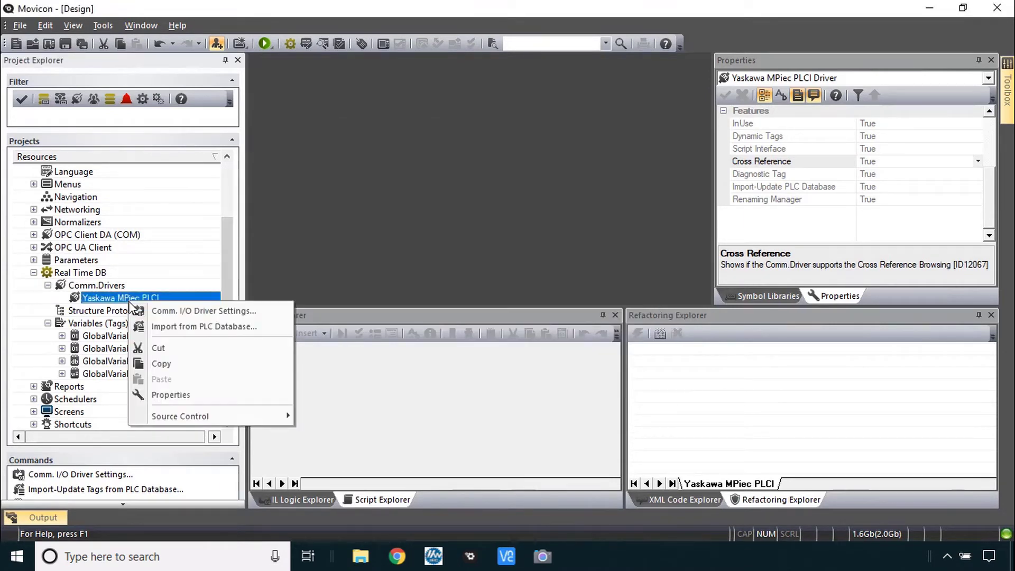
mouse_move(211, 328)
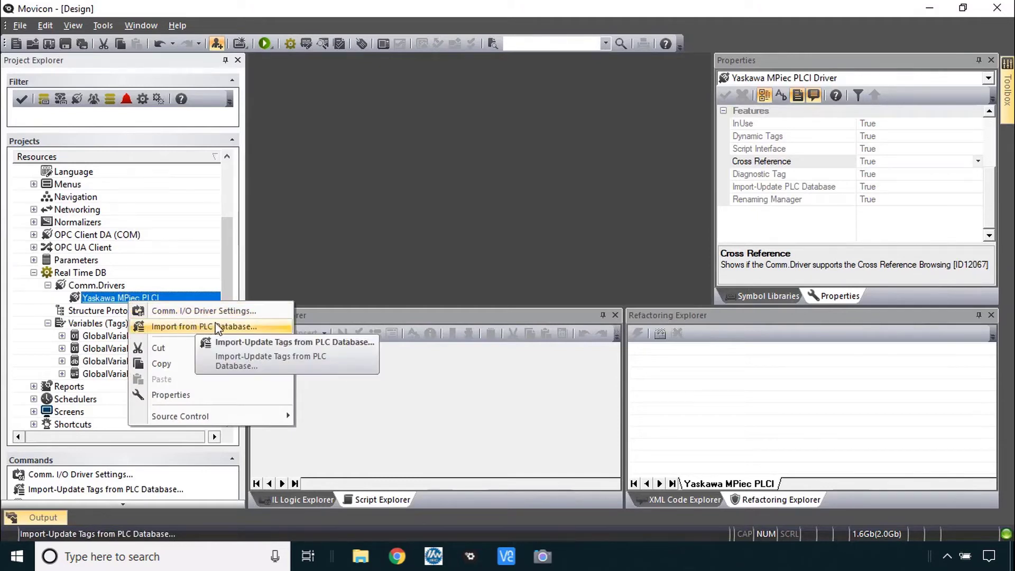
left_click(248, 342)
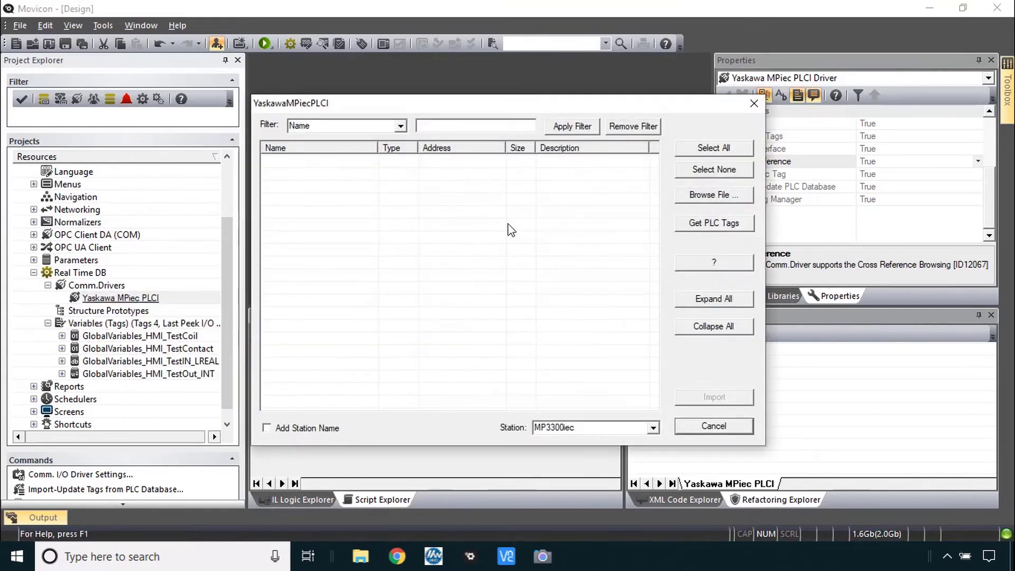
left_click(703, 225)
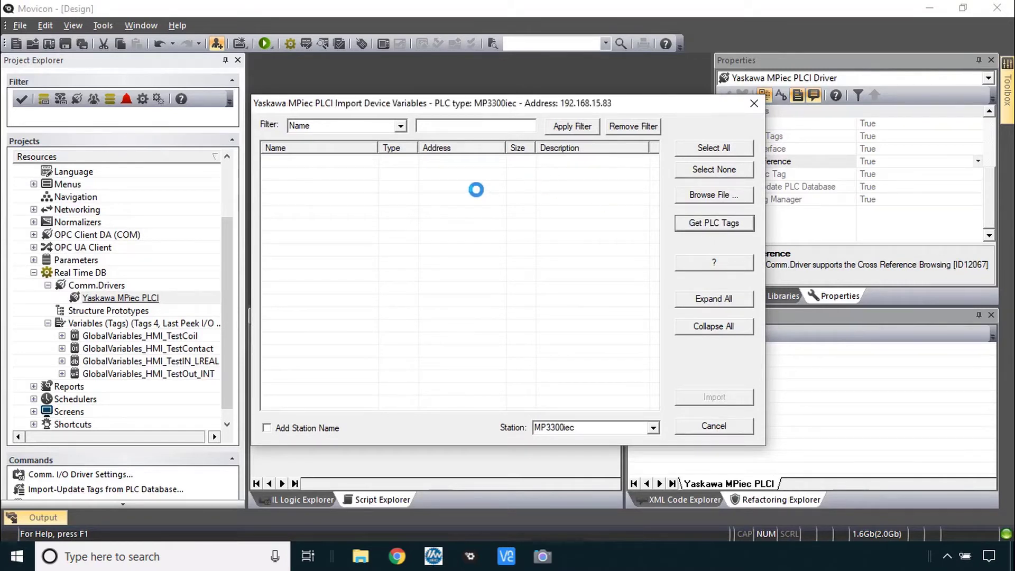
left_click(344, 163)
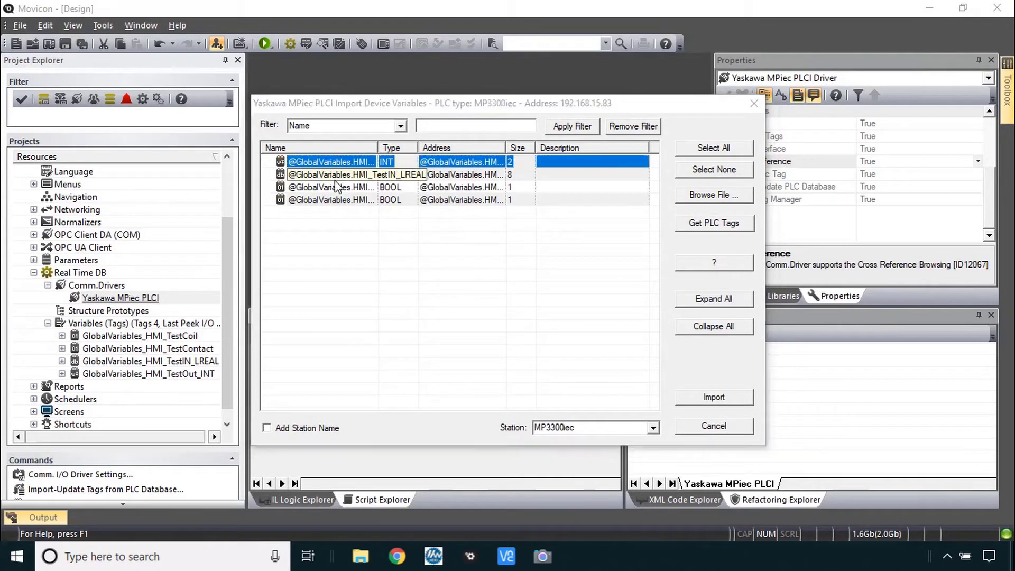
left_click(338, 202)
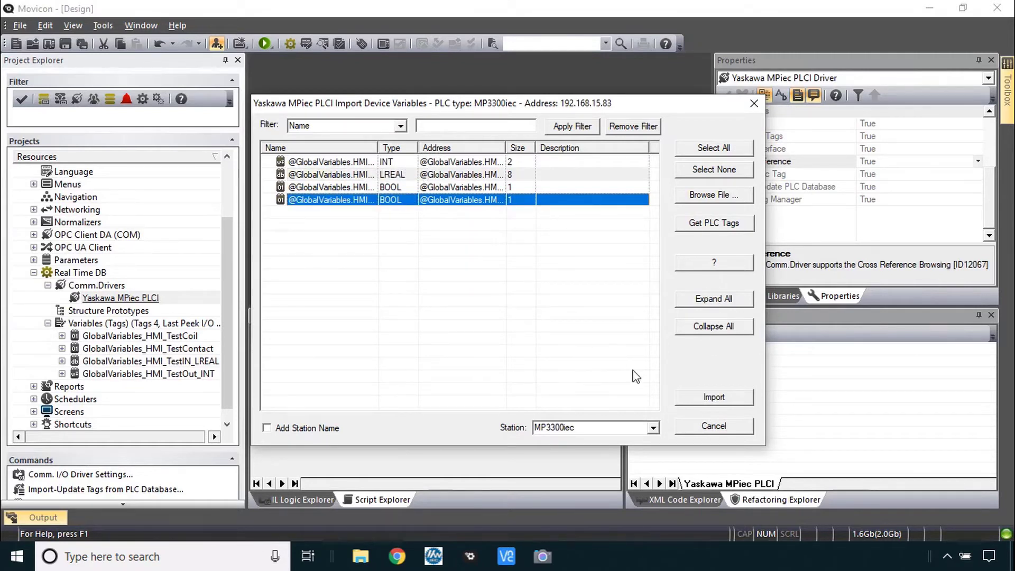
left_click(714, 428)
Step: Consult the guide's Create Simple HMI Screen section and add a new screen named Screen1 to the project
key("alt+Tab")
scroll(717, 285, "down", 5)
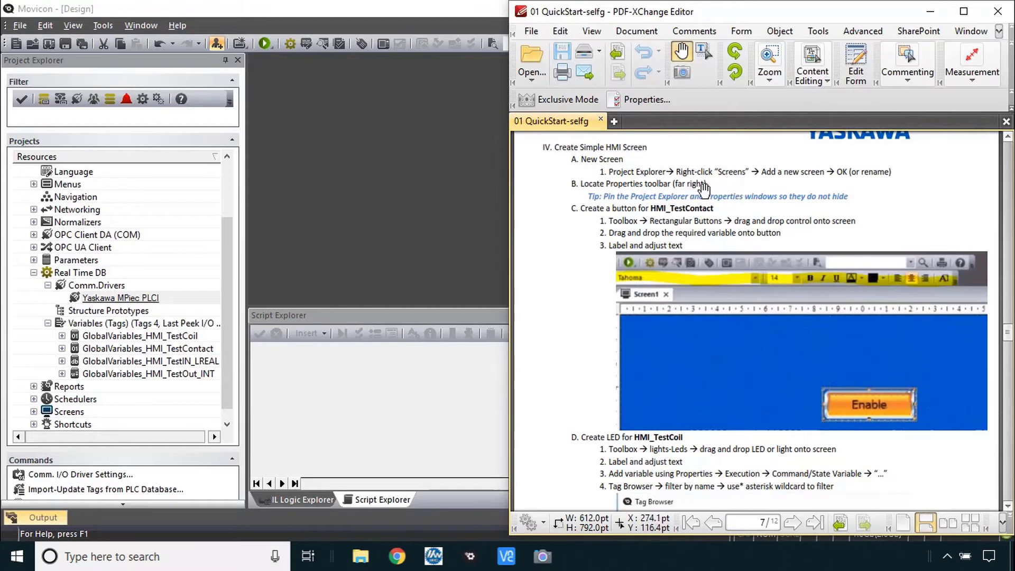
left_click(67, 412)
right_click(67, 412)
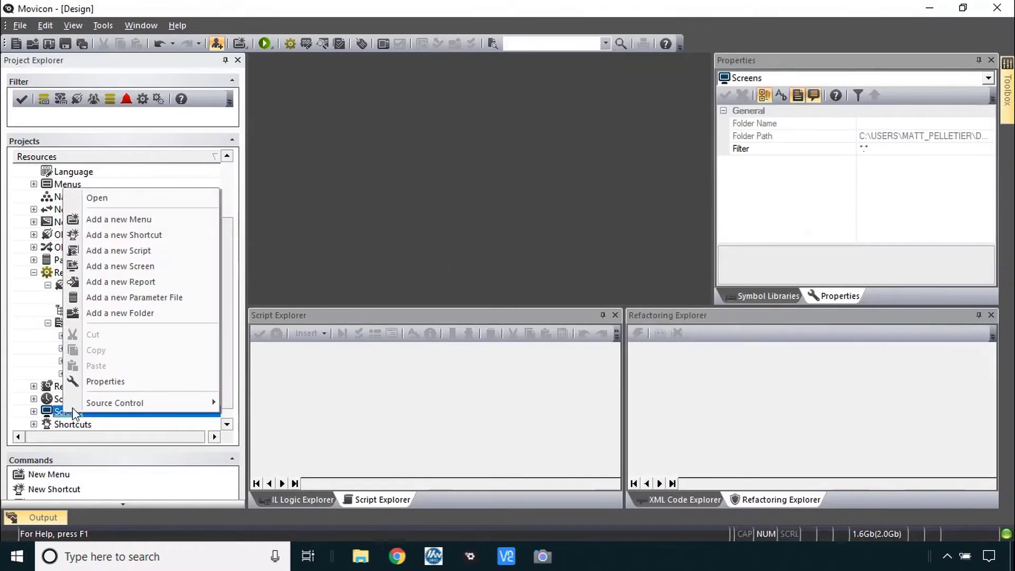
left_click(155, 265)
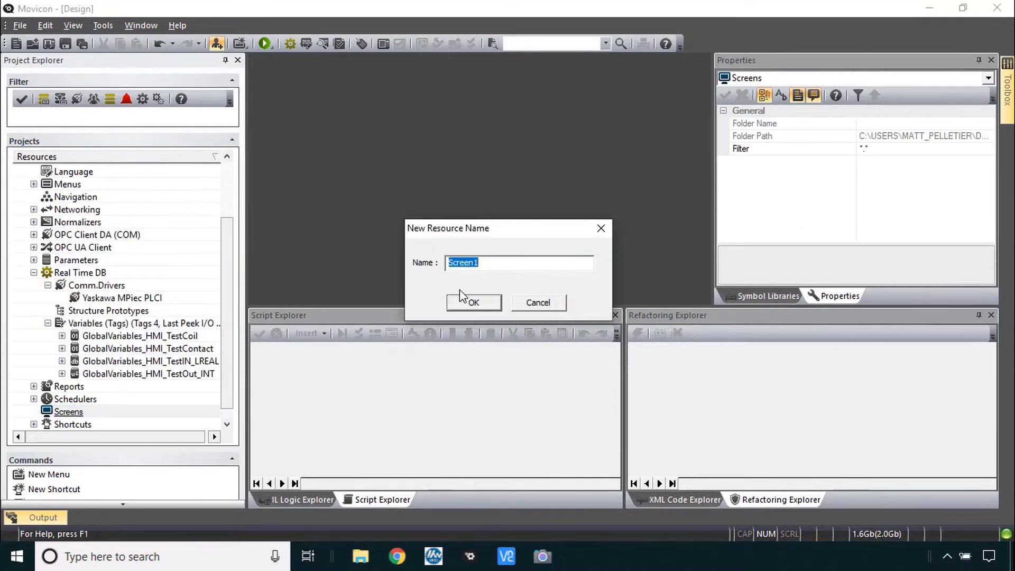
left_click(471, 302)
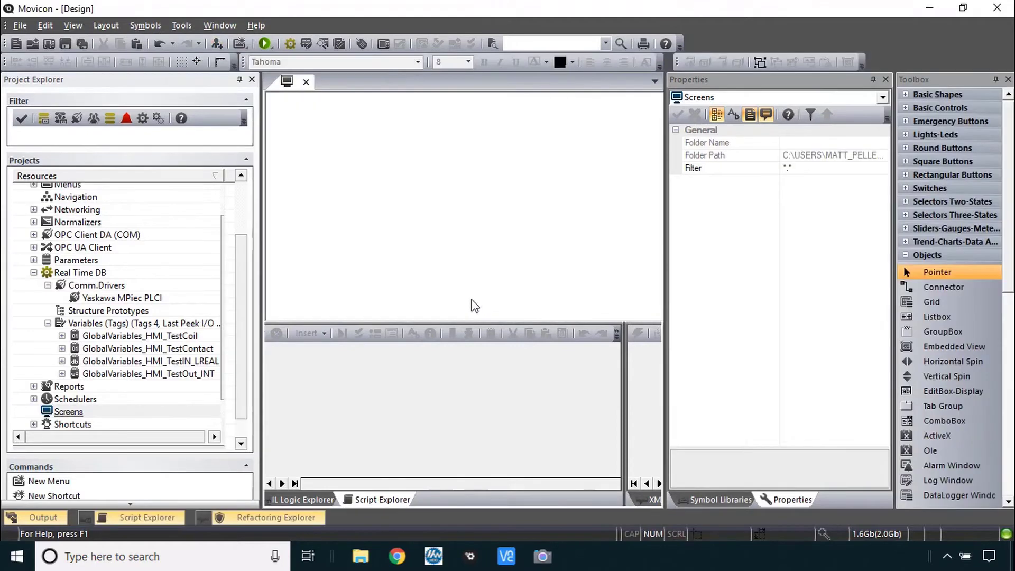
Step: Check the guide's button instructions and place a 150 by 50 yellow rectangular button on Screen1 at about 240,120
key("alt+Tab")
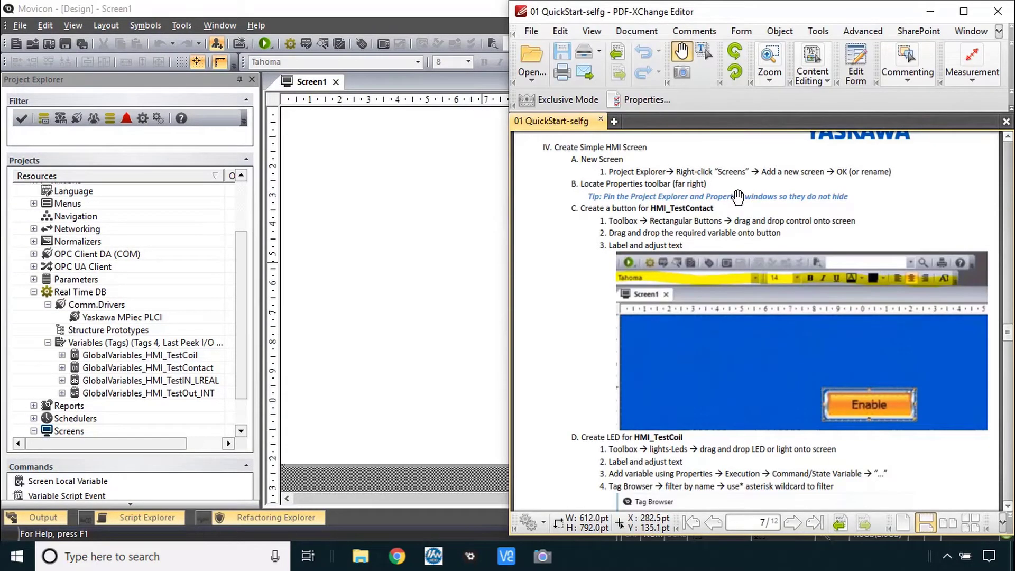
left_click(454, 233)
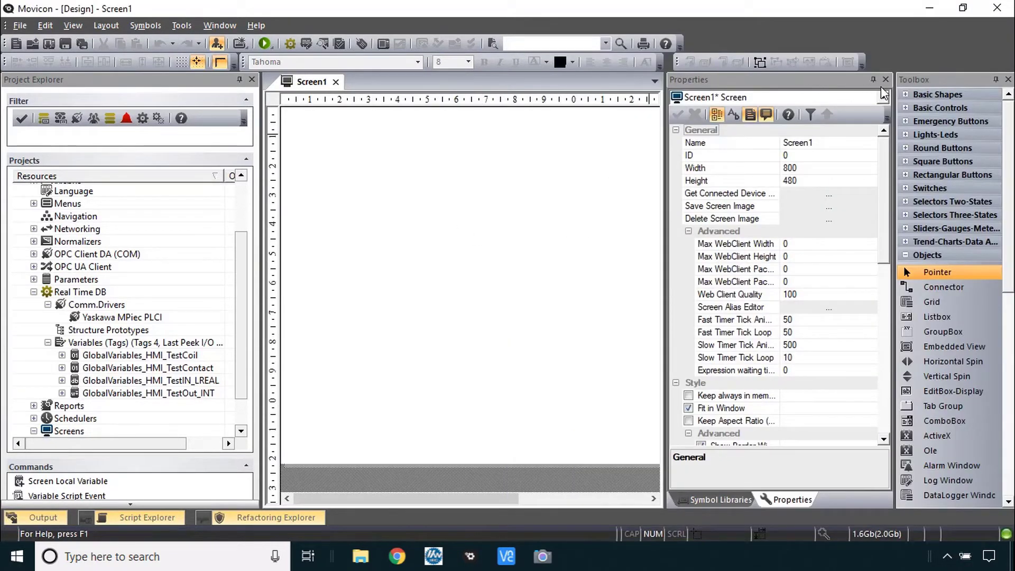
key("alt+Tab")
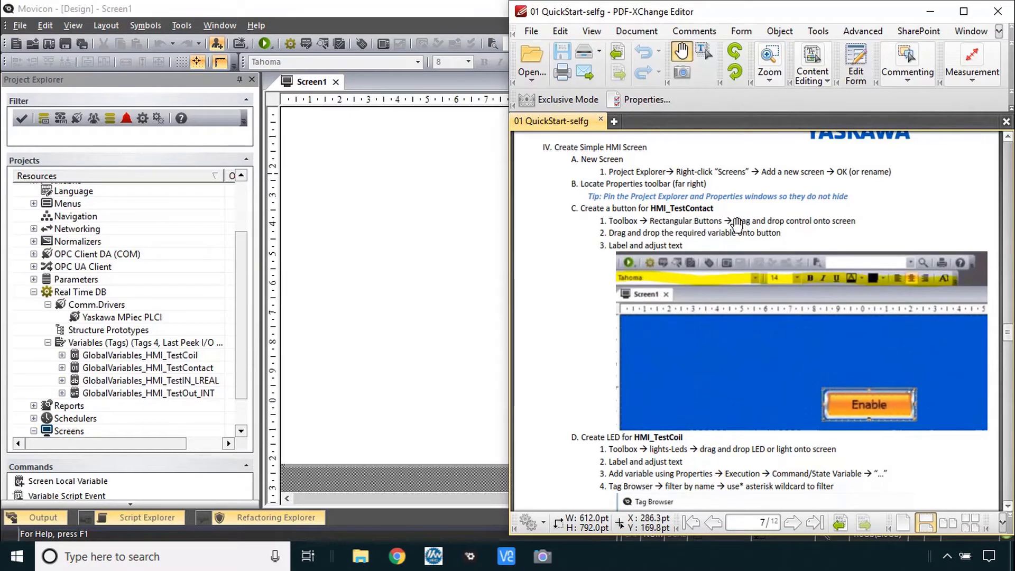
left_click(439, 214)
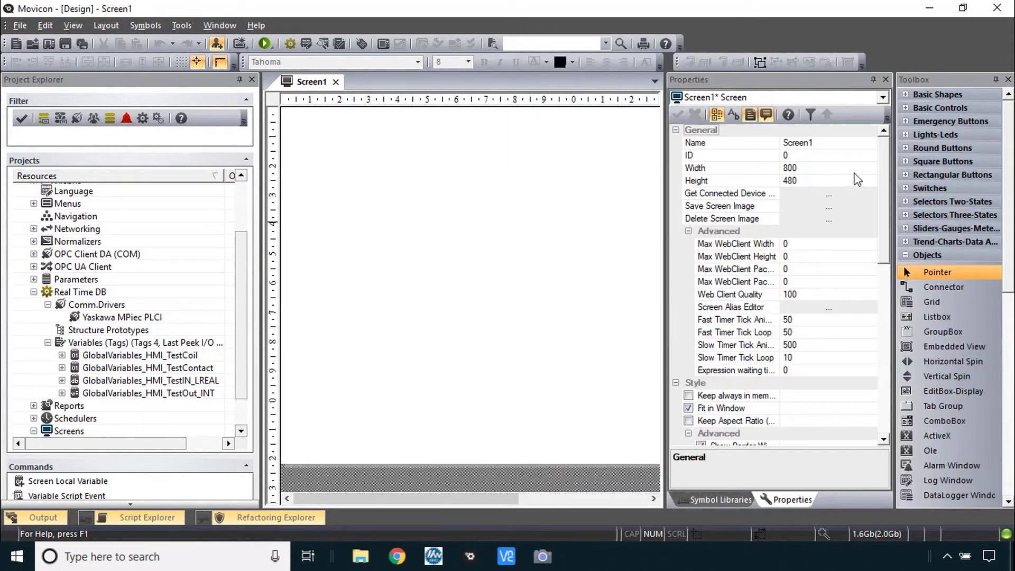
left_click(906, 176)
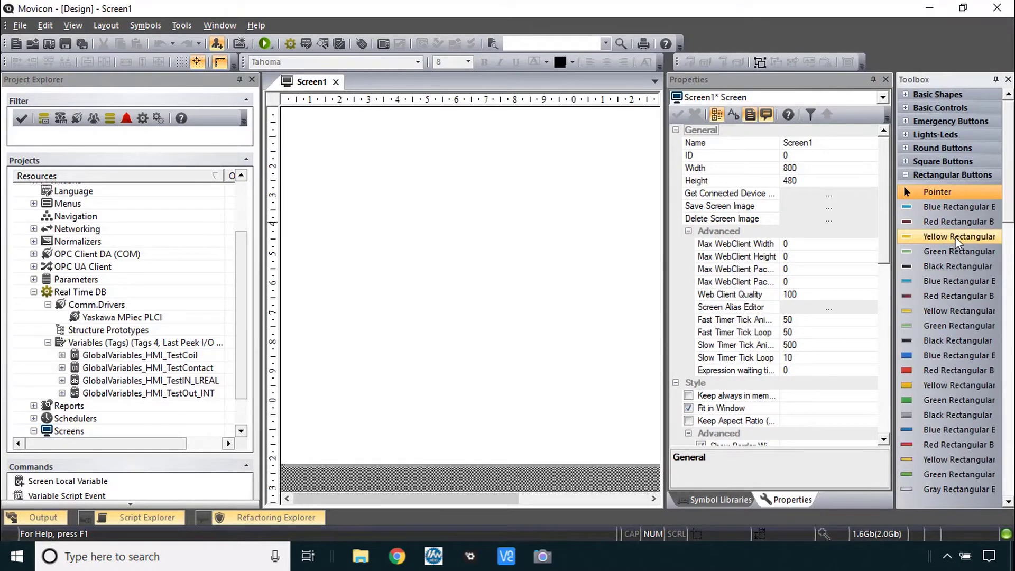
left_click(934, 237)
left_click(464, 208)
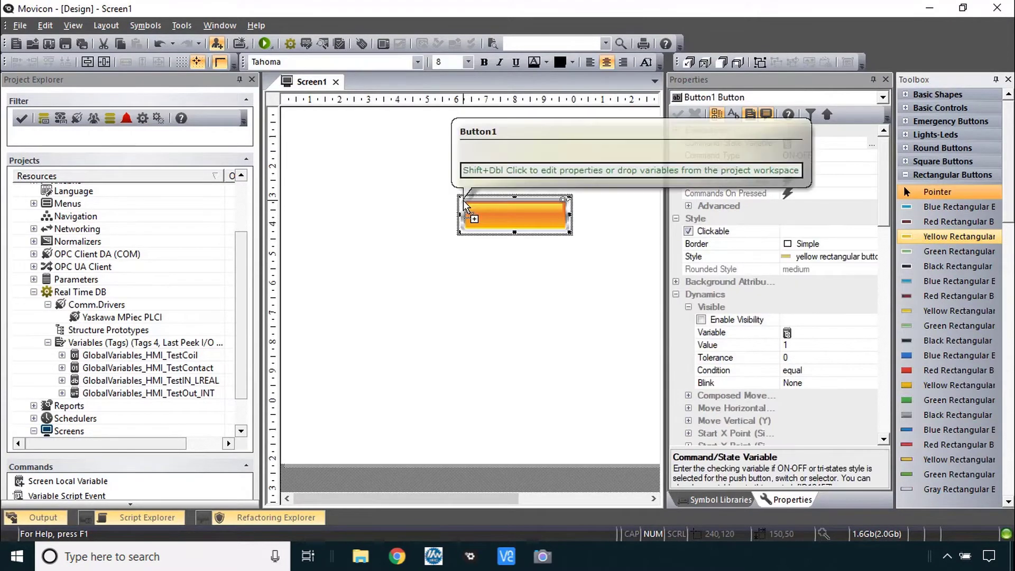
Step: Assign the GlobalVariables_HMI_TestContact variable to the yellow button as the guide instructs
key("alt+Tab")
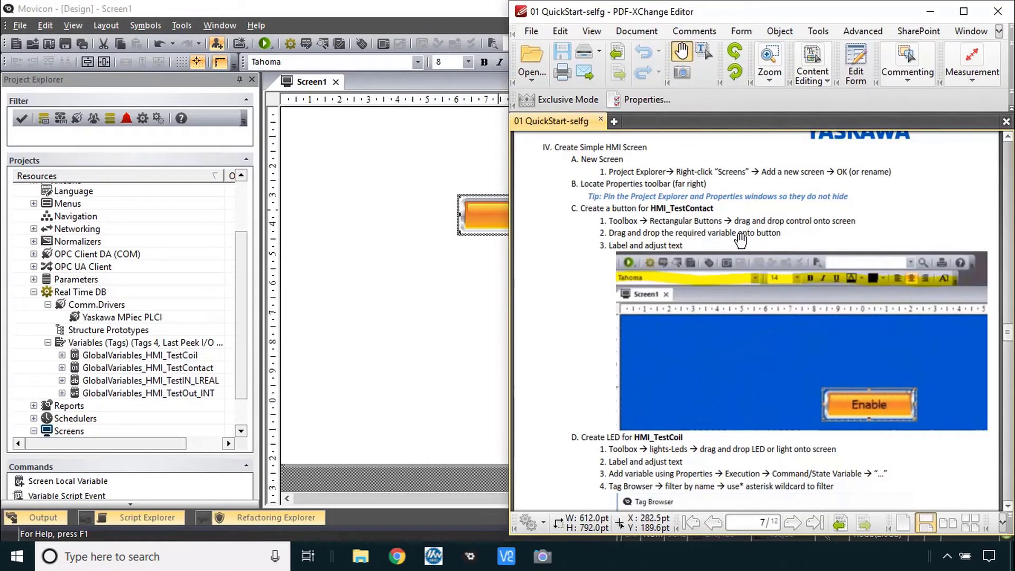
left_click(150, 368)
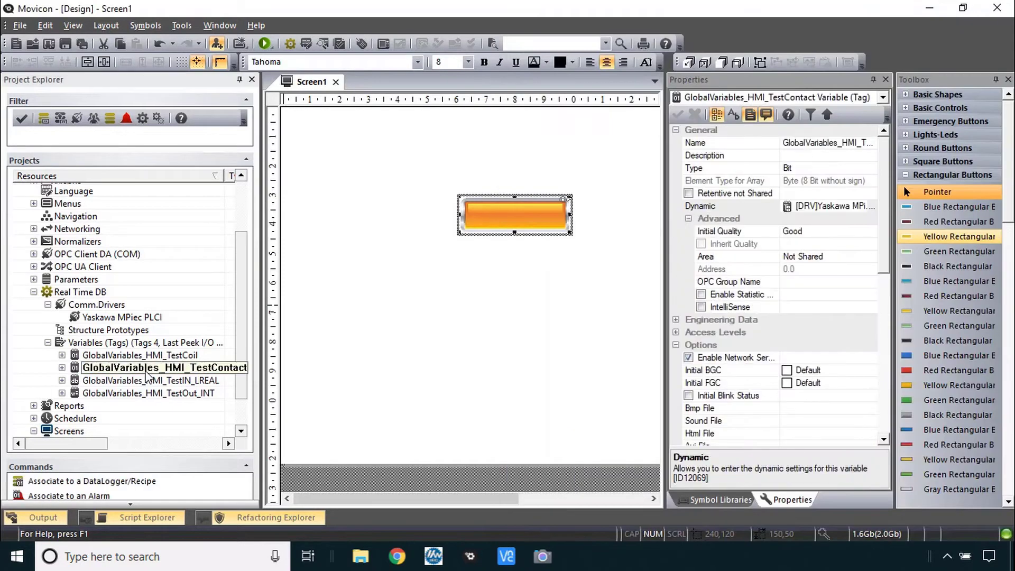
left_click_drag(136, 373, 514, 225)
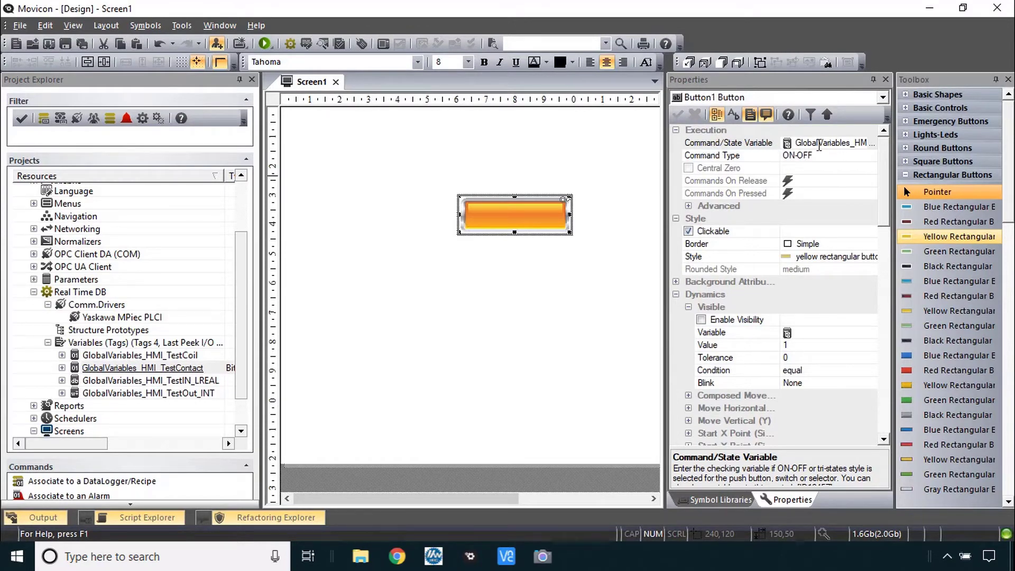
Step: Label the yellow button "Enable" and format its text as 12-point bold
key("alt+Tab")
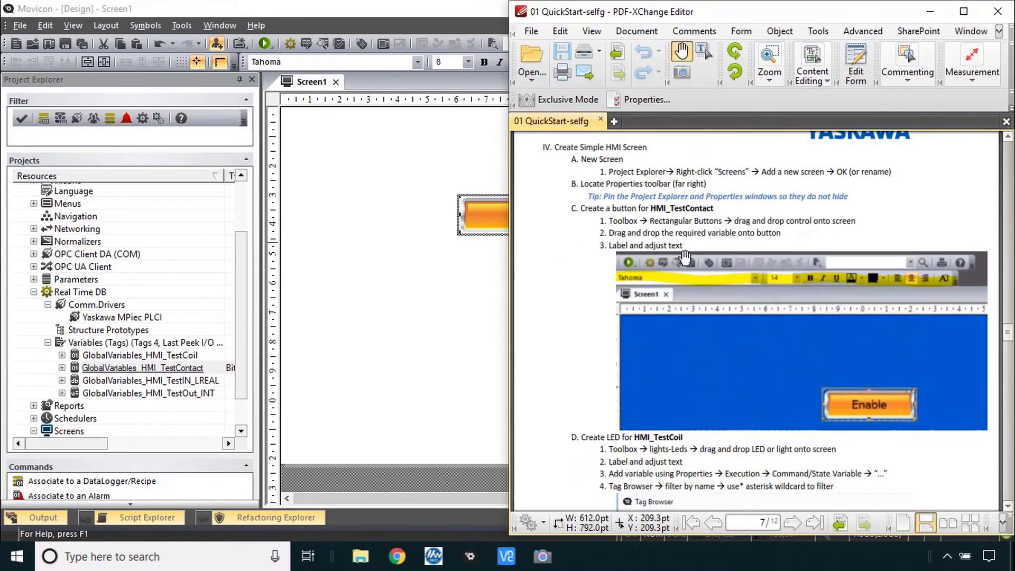
double_click(501, 216)
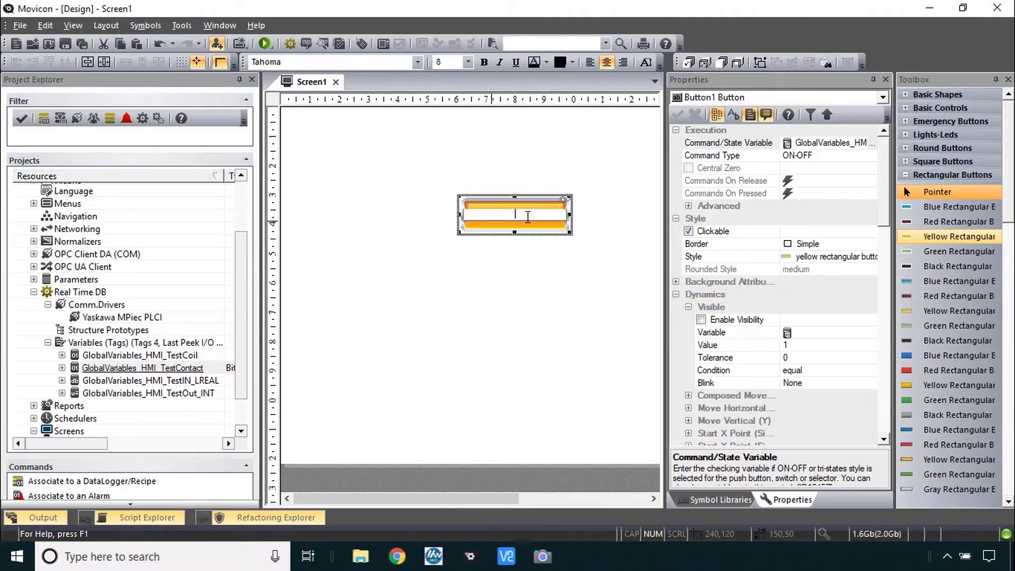
type("Enable")
key("Return")
left_click(468, 61)
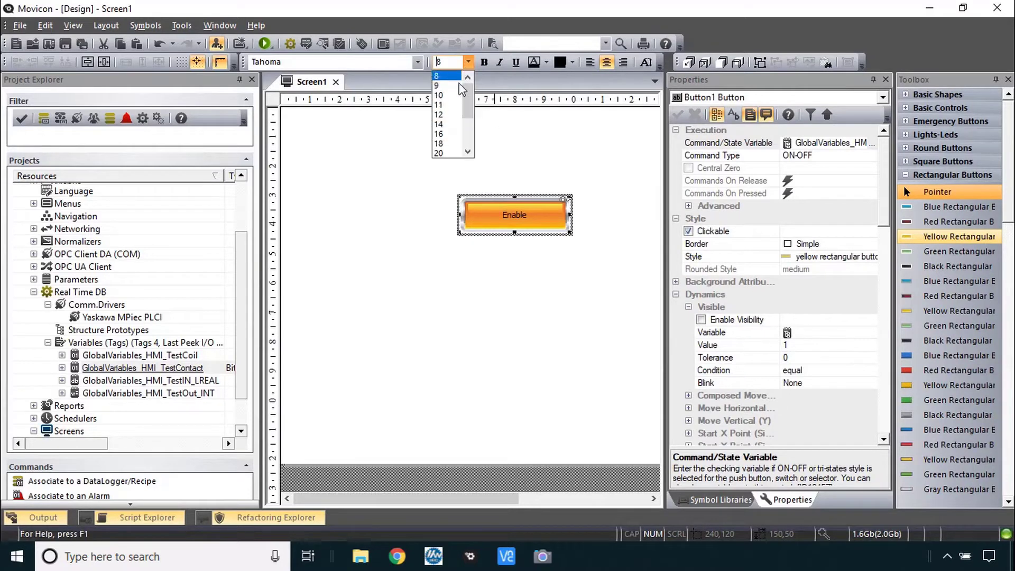
left_click(454, 114)
left_click(484, 62)
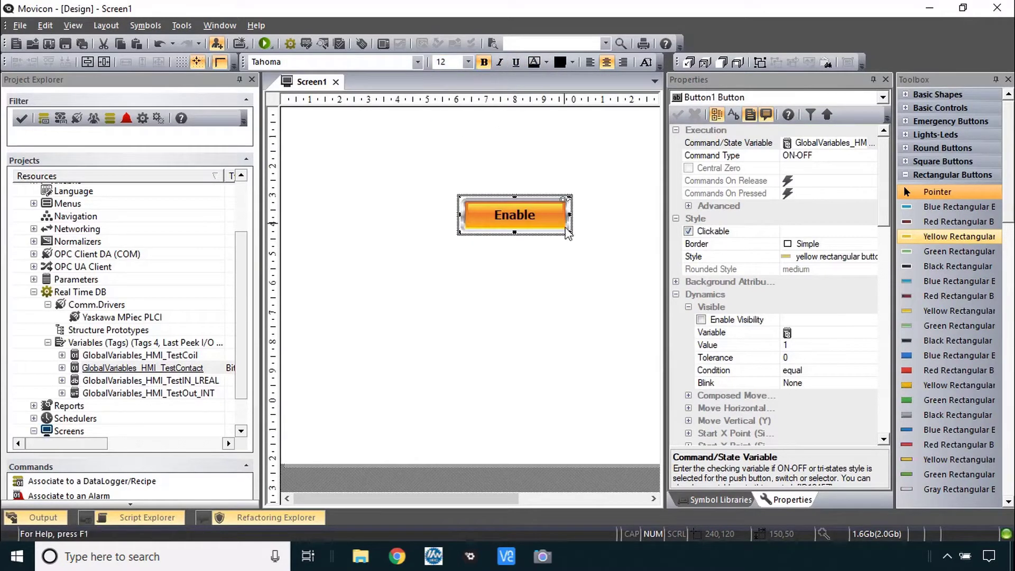
Step: Check the guide's LED instructions and place a 100 by 100 green light on Screen1 at about 280,210, below the Enable button
key("alt+Tab")
scroll(585, 220, "down", 2)
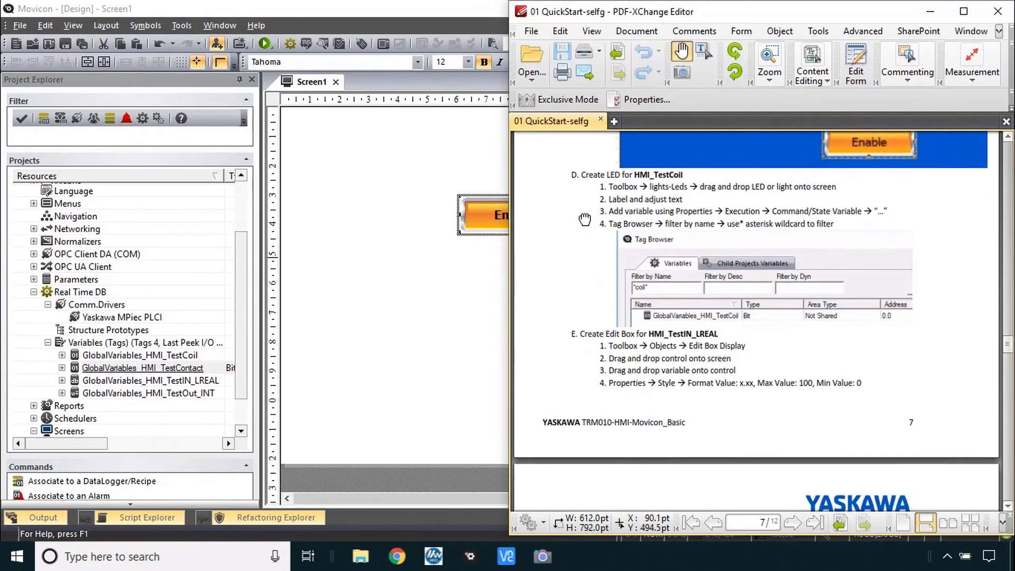
scroll(585, 219, "down", 1)
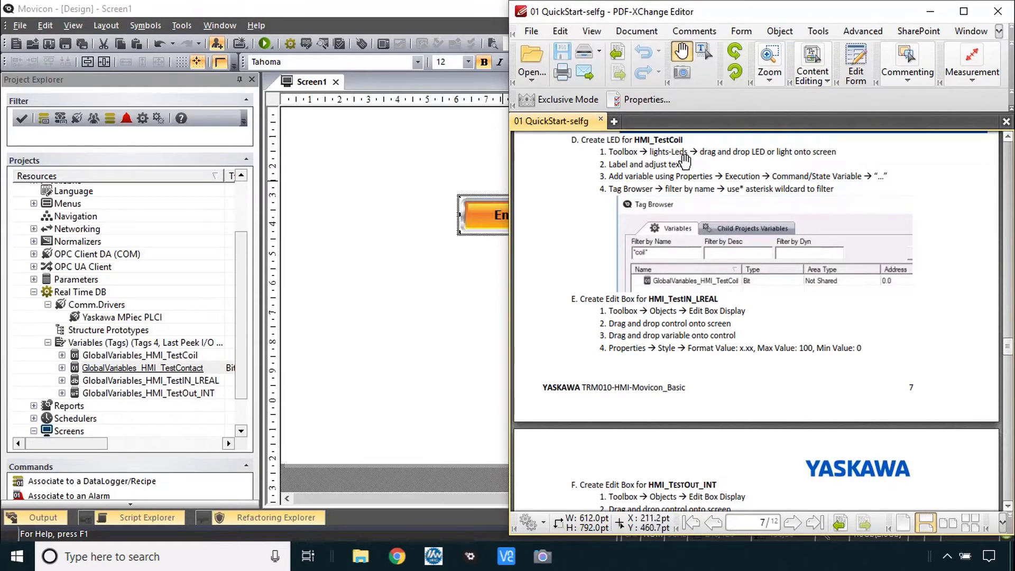
left_click(419, 317)
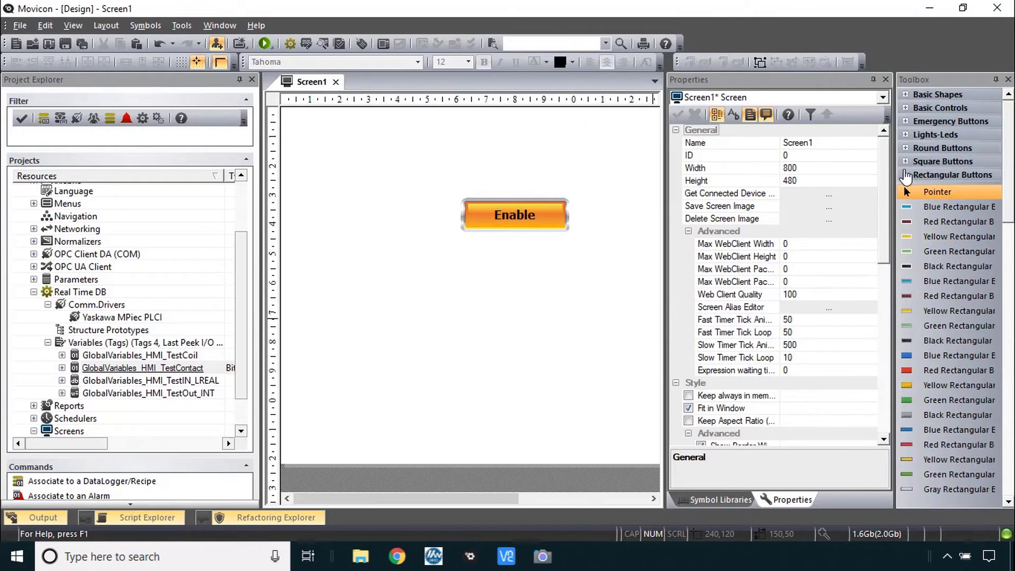
left_click(907, 175)
left_click(906, 135)
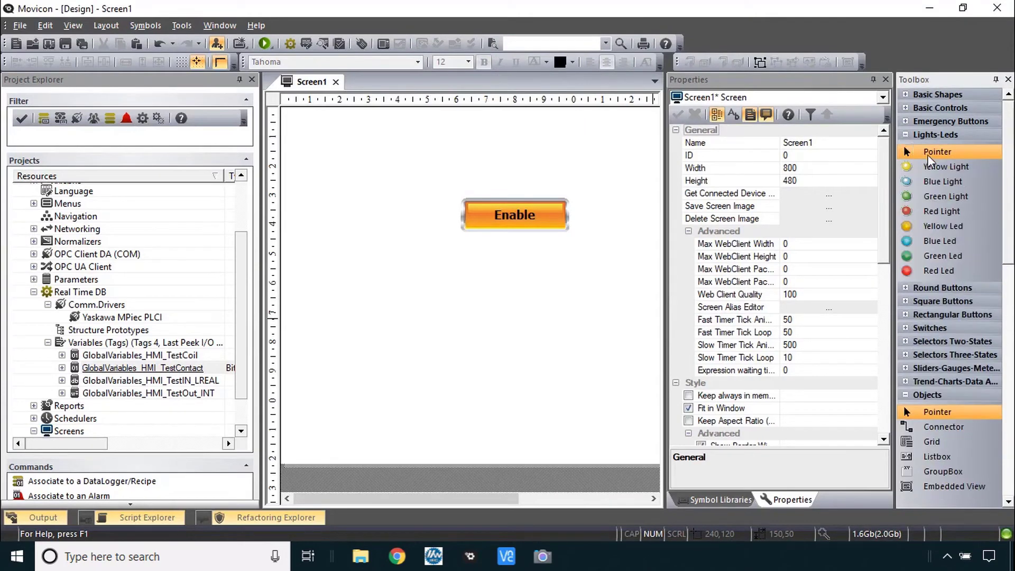
left_click_drag(941, 195, 494, 270)
Step: Label the green light "Status" and format its text as 12-point bold, following the guide
key("alt+Tab")
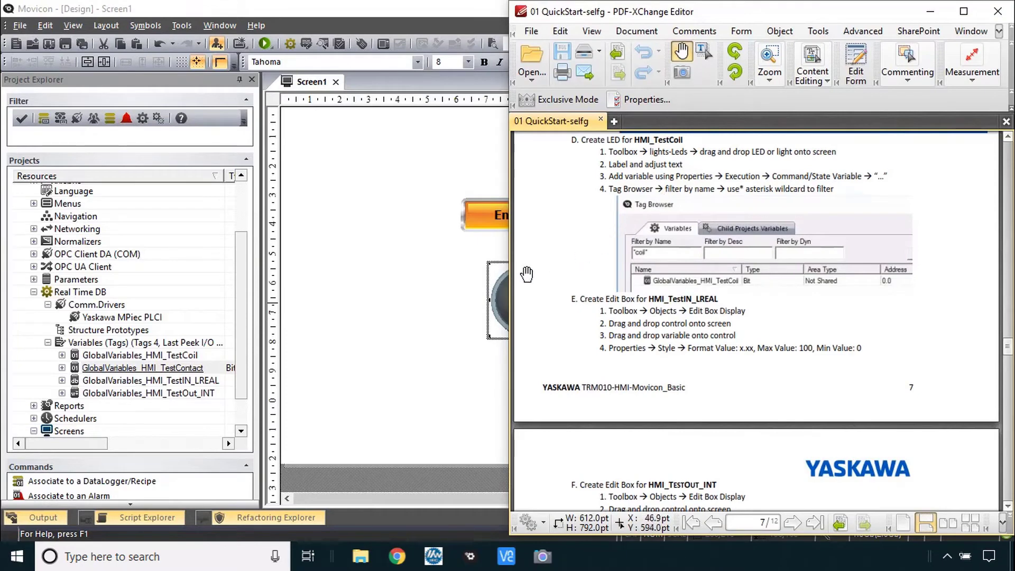
left_click(477, 307)
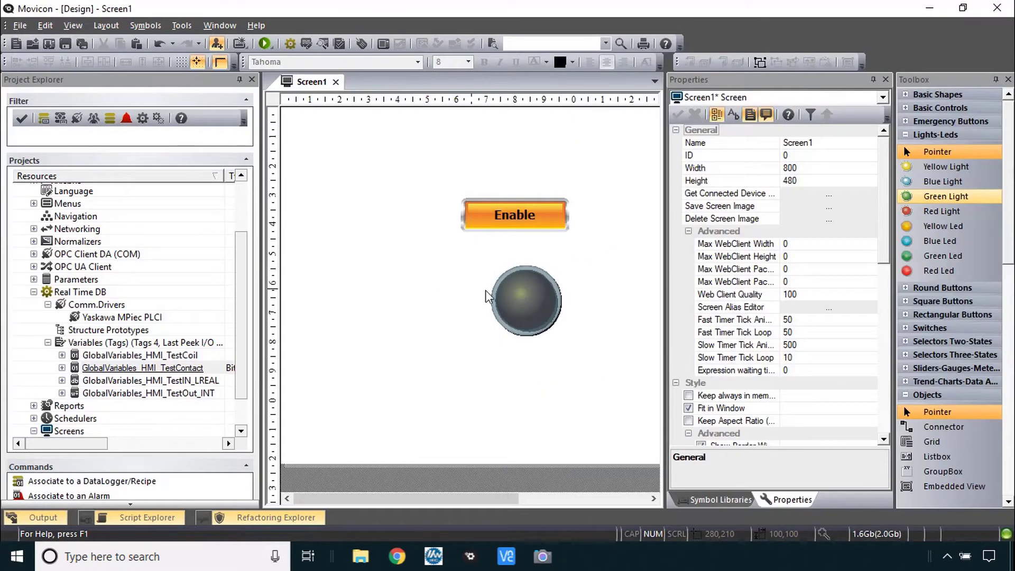
left_click(518, 301)
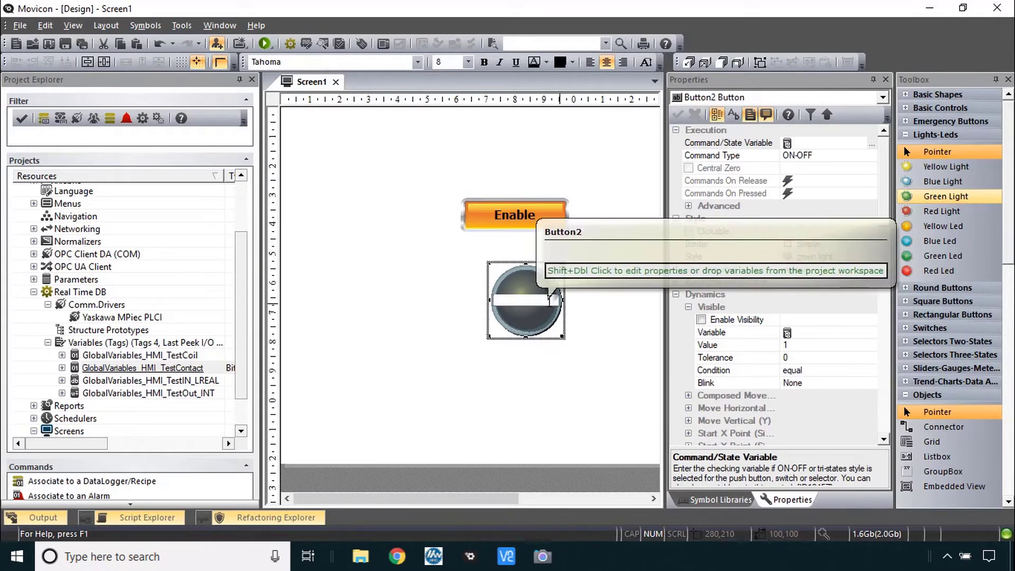
type("Status")
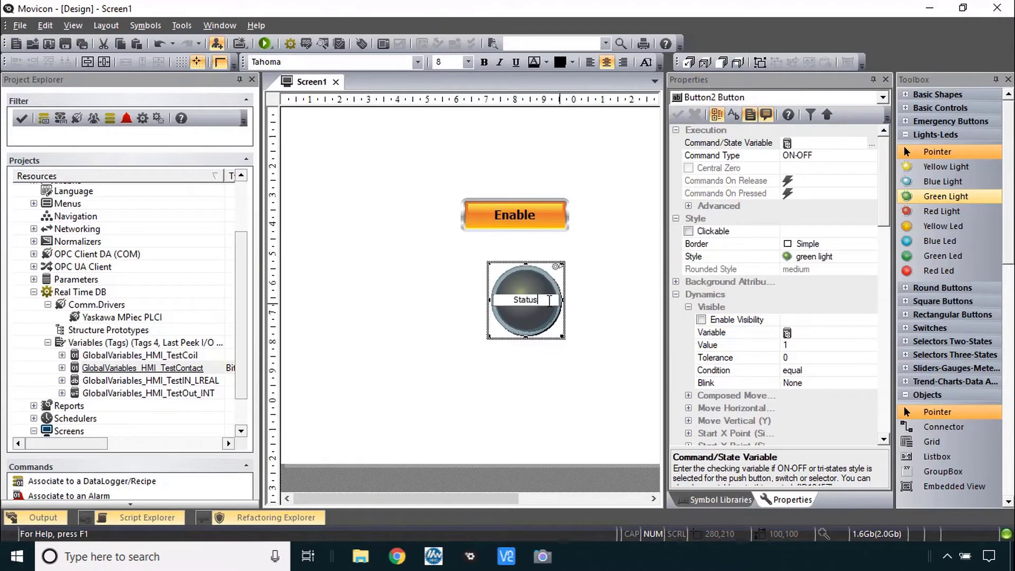
left_click(468, 62)
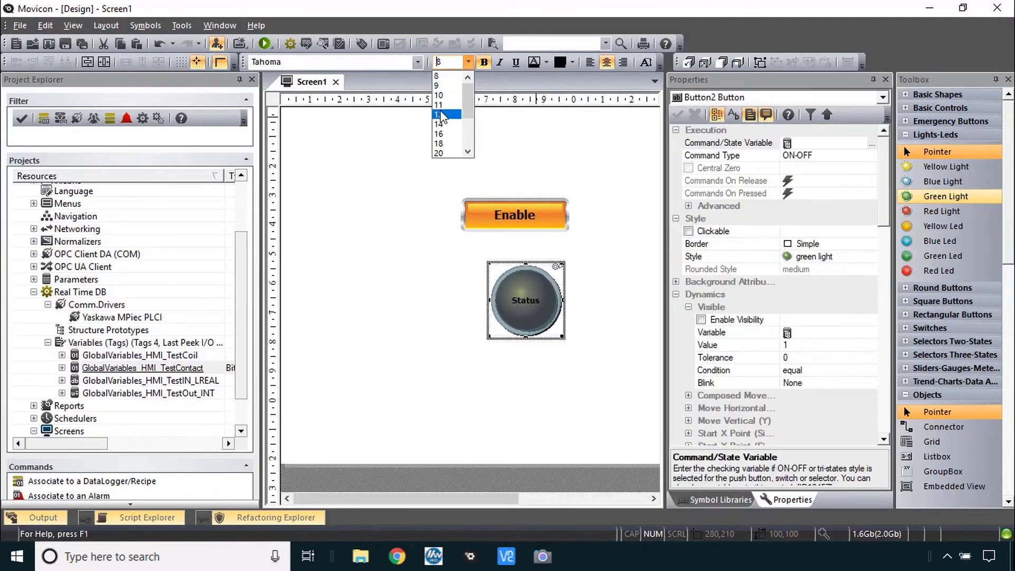
left_click(440, 114)
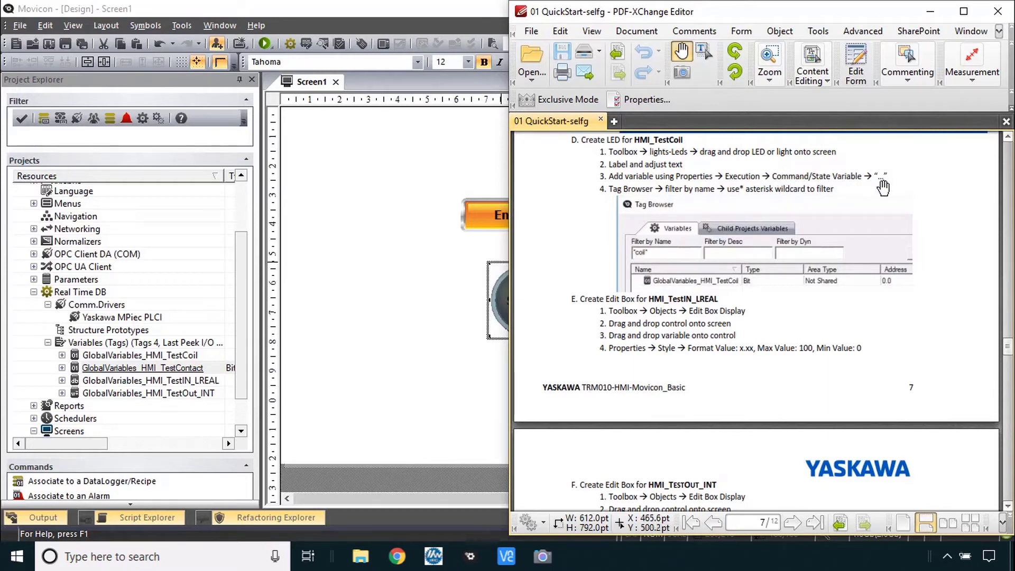
Step: Filter the tags by *coil* in the Tag Browser and assign GlobalVariables_HMI_TestCoil as the Status light's command/state variable
left_click(380, 280)
left_click(538, 297)
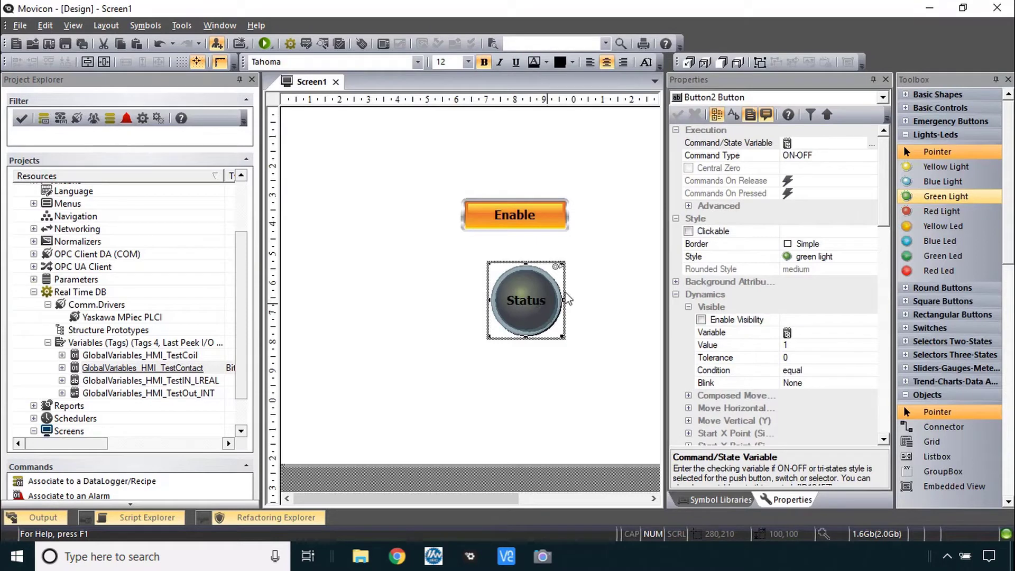
left_click(692, 82)
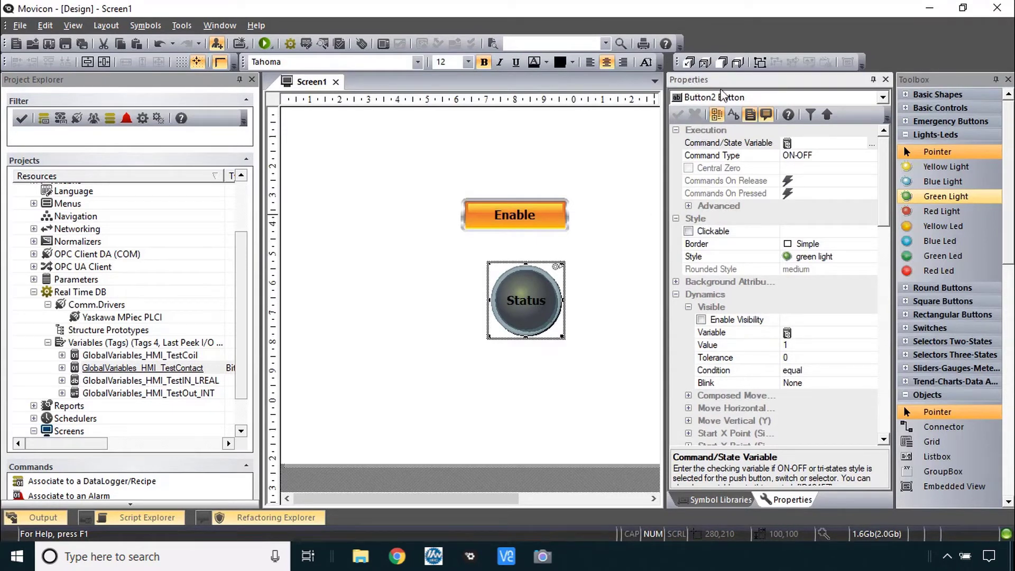
left_click(823, 148)
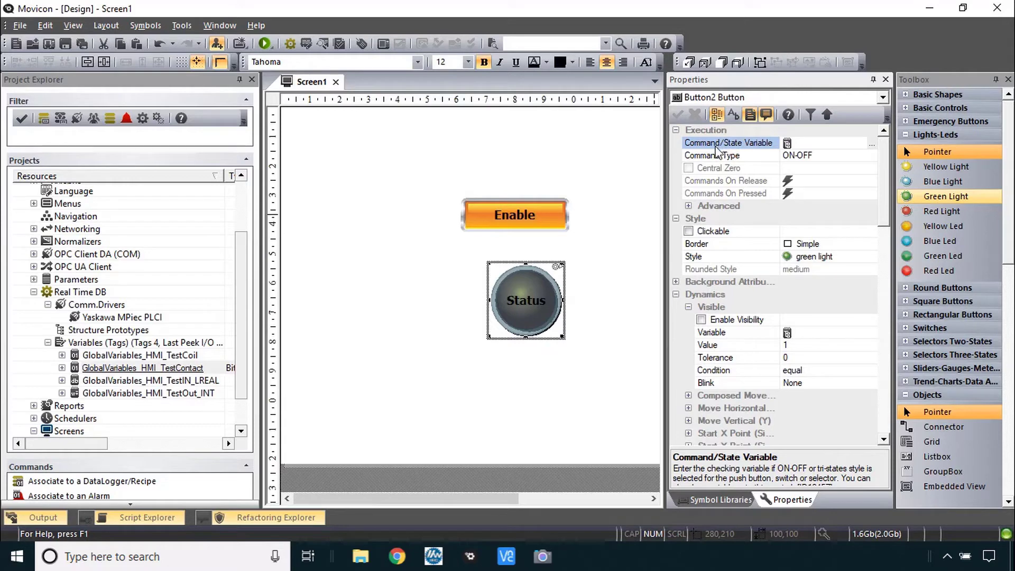
double_click(722, 144)
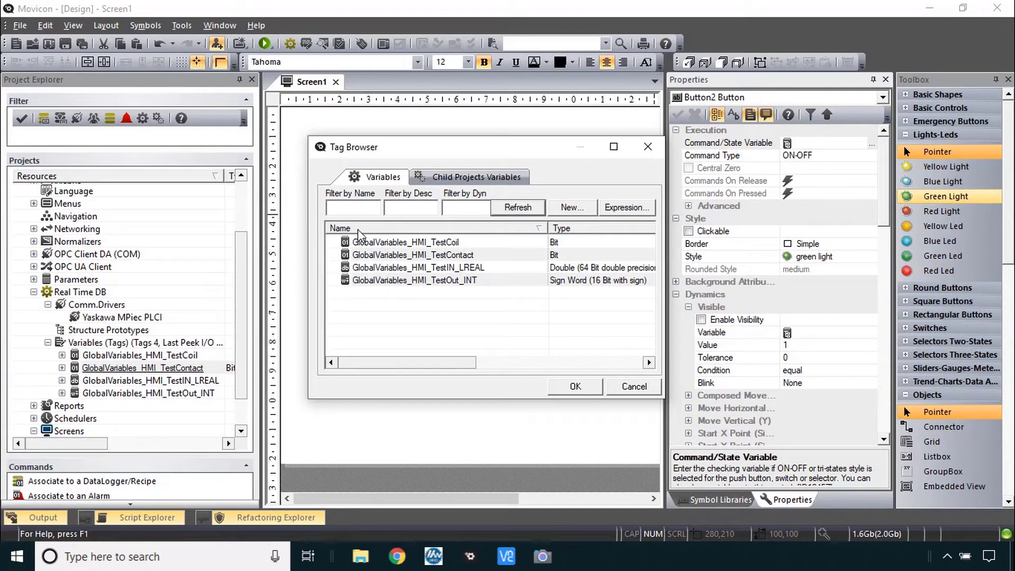
left_click(353, 208)
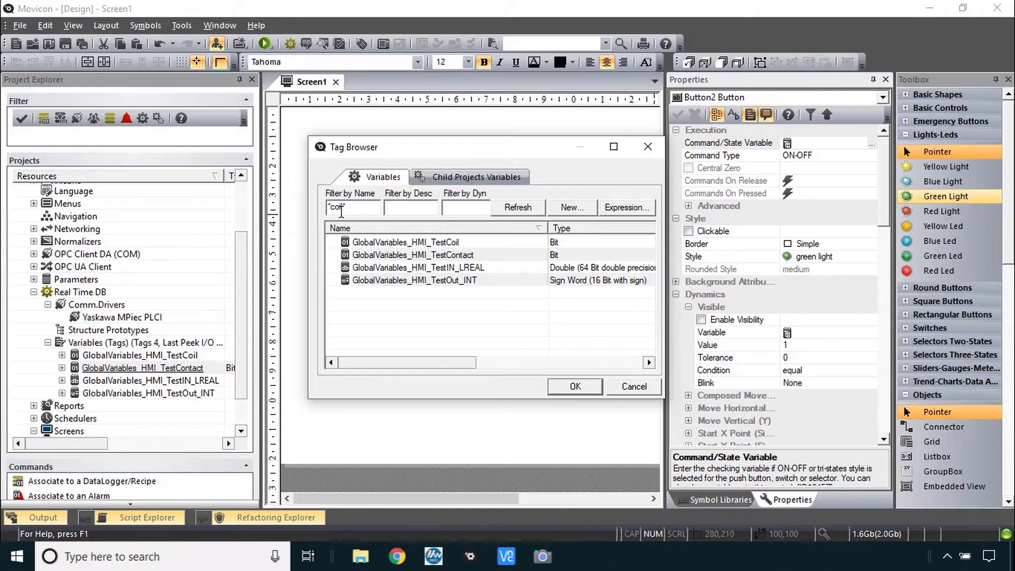
left_click(516, 208)
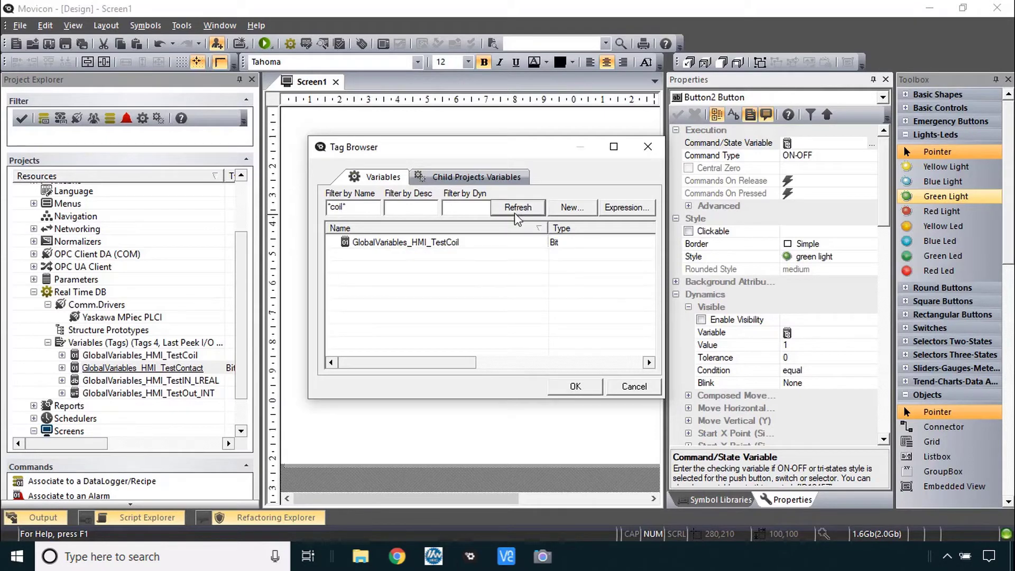
left_click(373, 244)
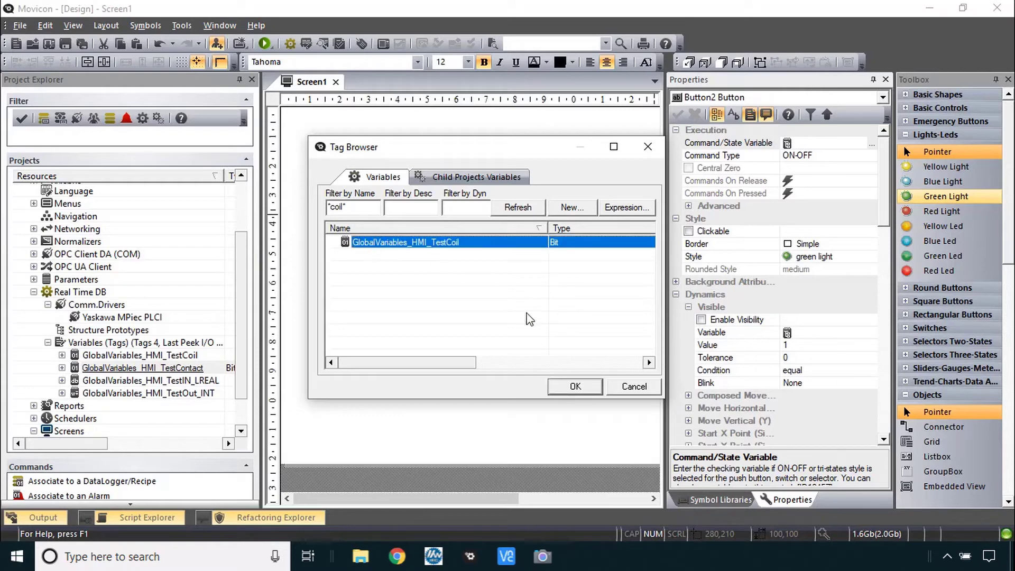
left_click(570, 388)
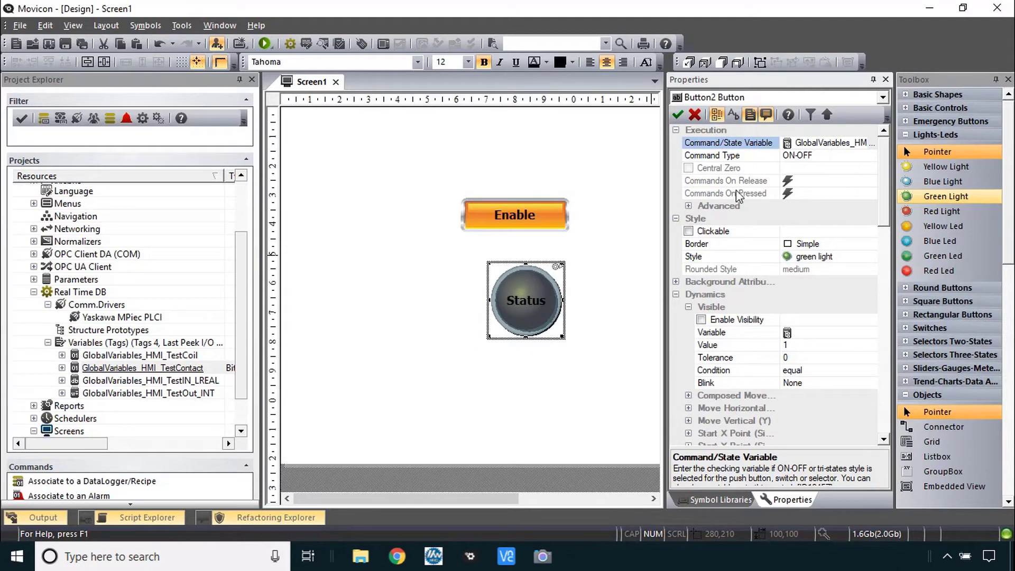
Step: Check the guide's HMI_TestIN_LREAL instructions and place a 200 by 30 EditBox-Display at about 200,330, below the Status light
key("alt+Tab")
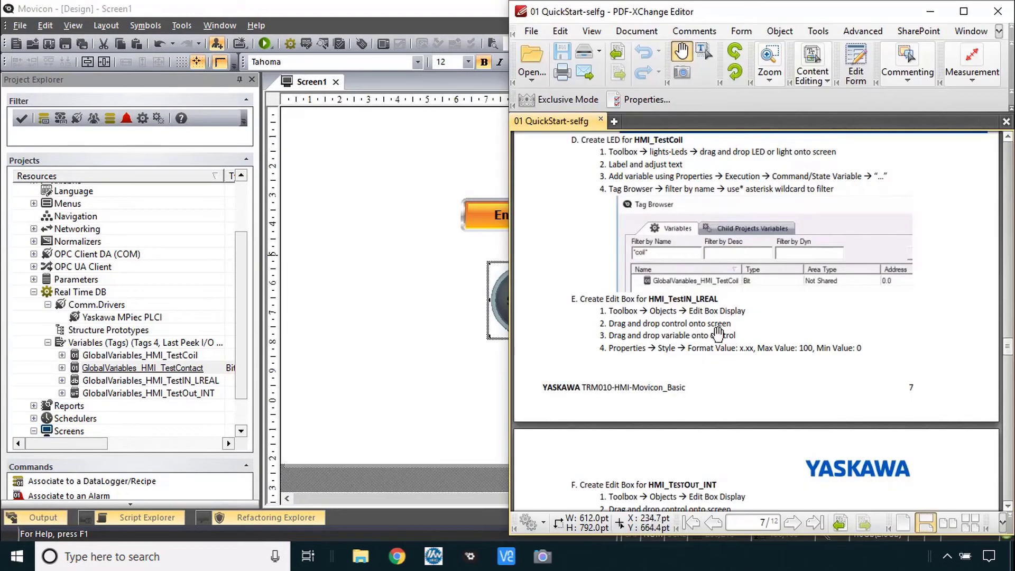
scroll(751, 218, "down", 3)
left_click_drag(751, 217, 752, 194)
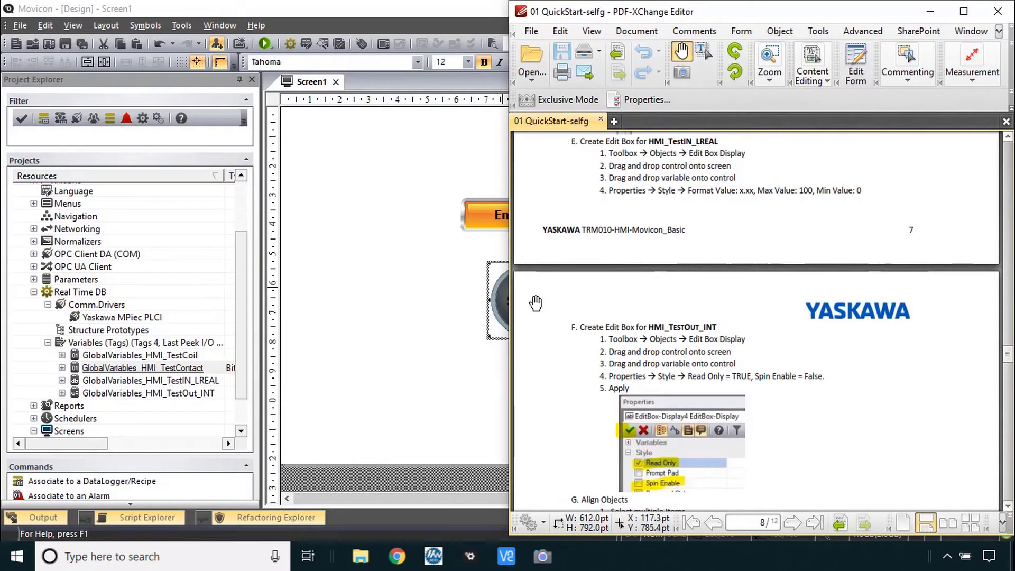
left_click(458, 376)
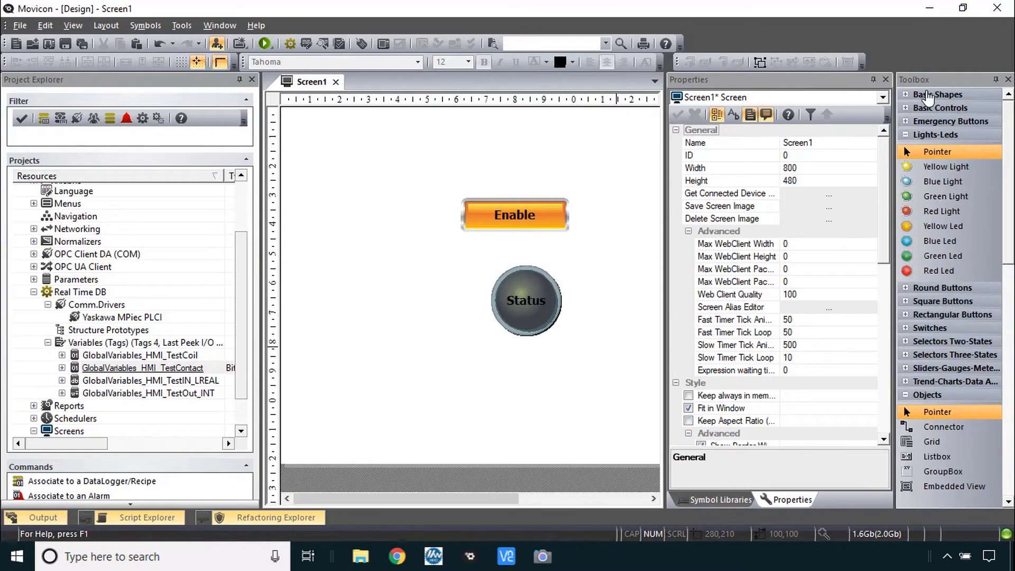
scroll(949, 391, "down", 5)
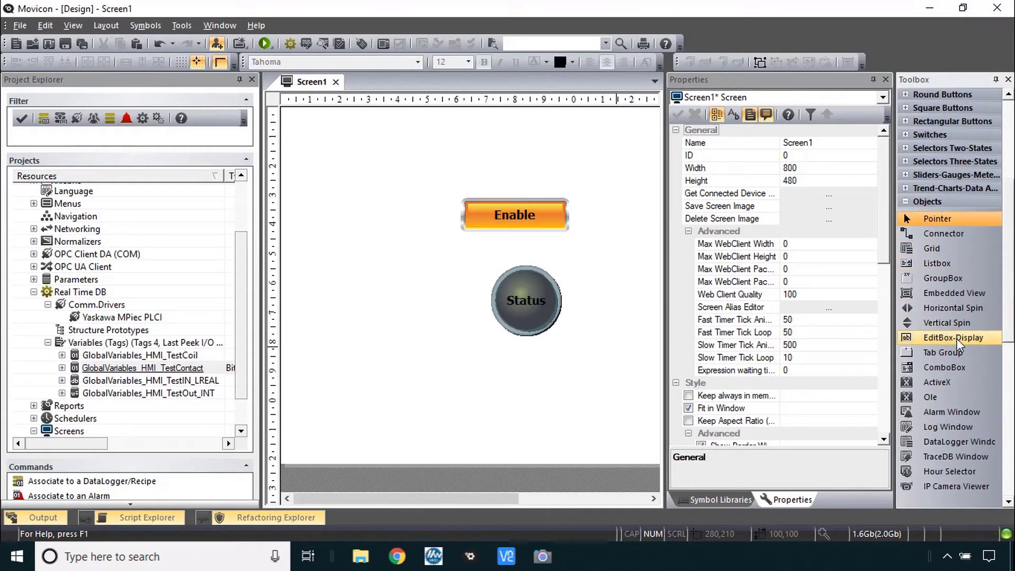
left_click(957, 338)
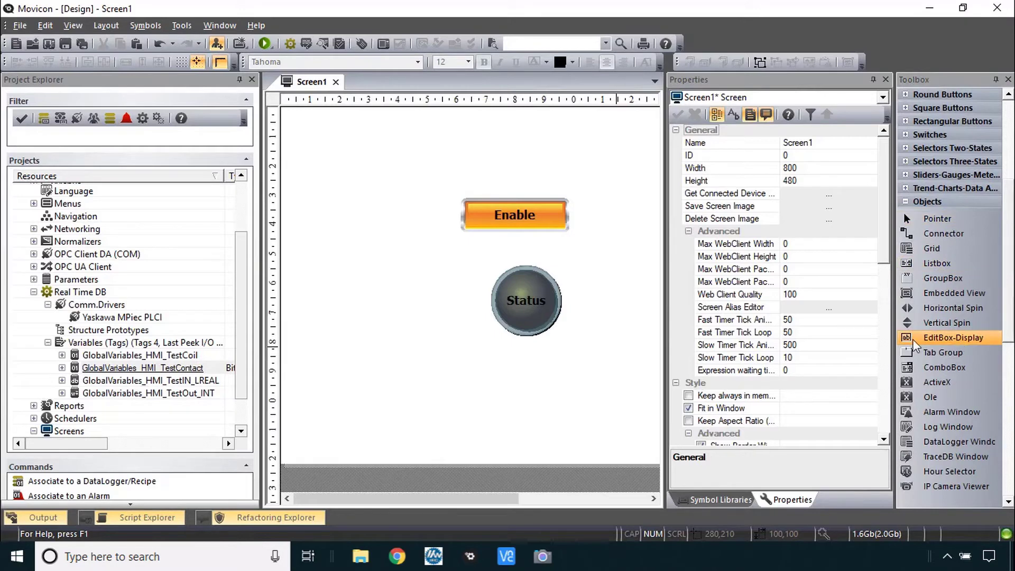
left_click_drag(430, 352, 579, 379)
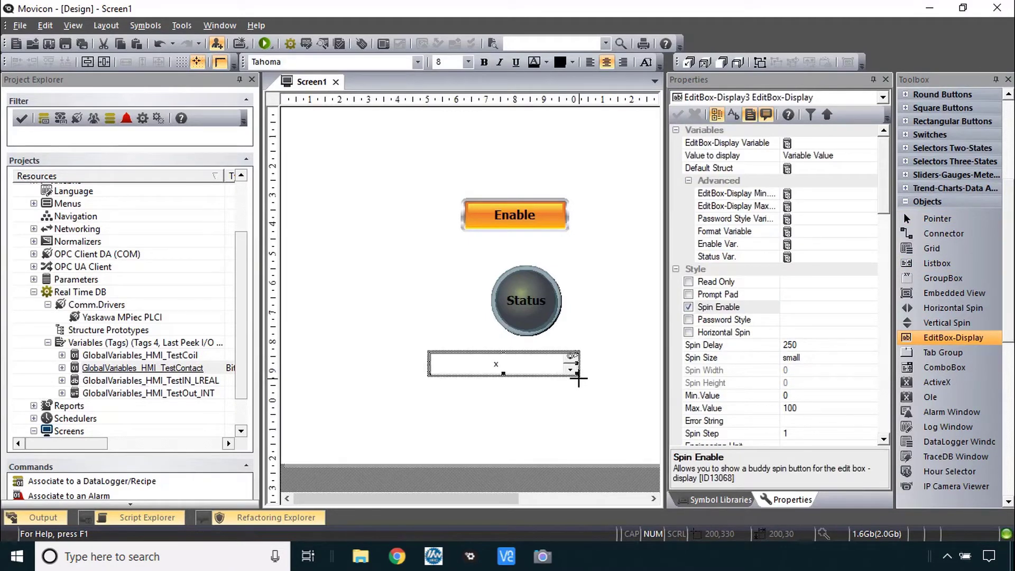
Step: Assign the GlobalVariables_HMI_TestIN_LREAL variable to the new edit box as the guide instructs
key("alt+Tab")
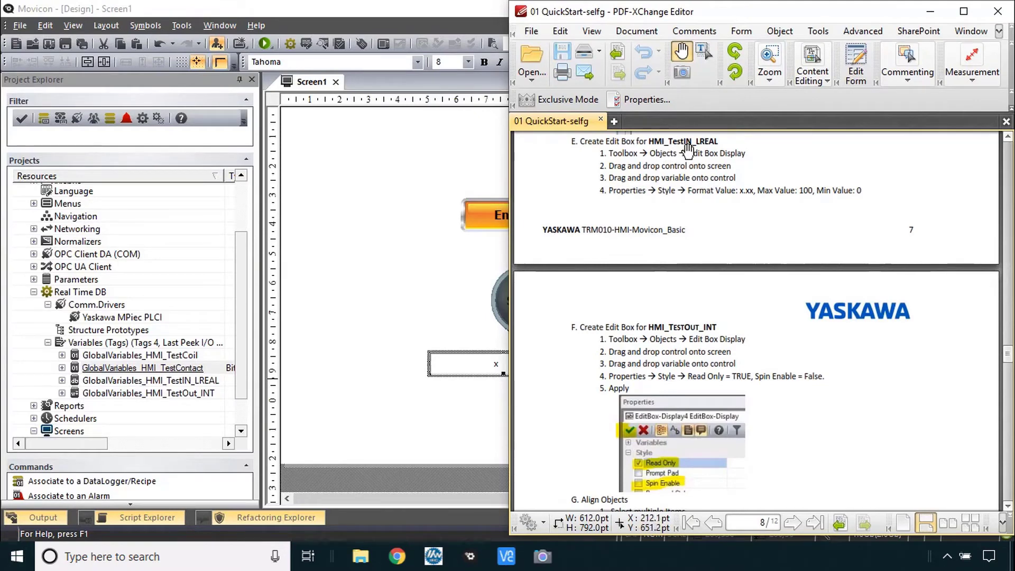
left_click(184, 382)
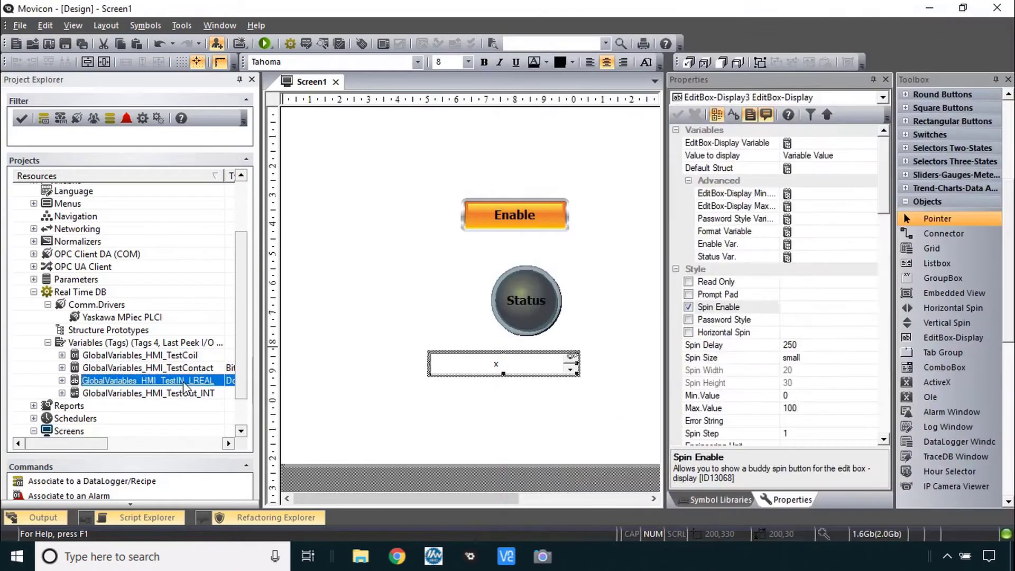
left_click_drag(184, 382, 521, 370)
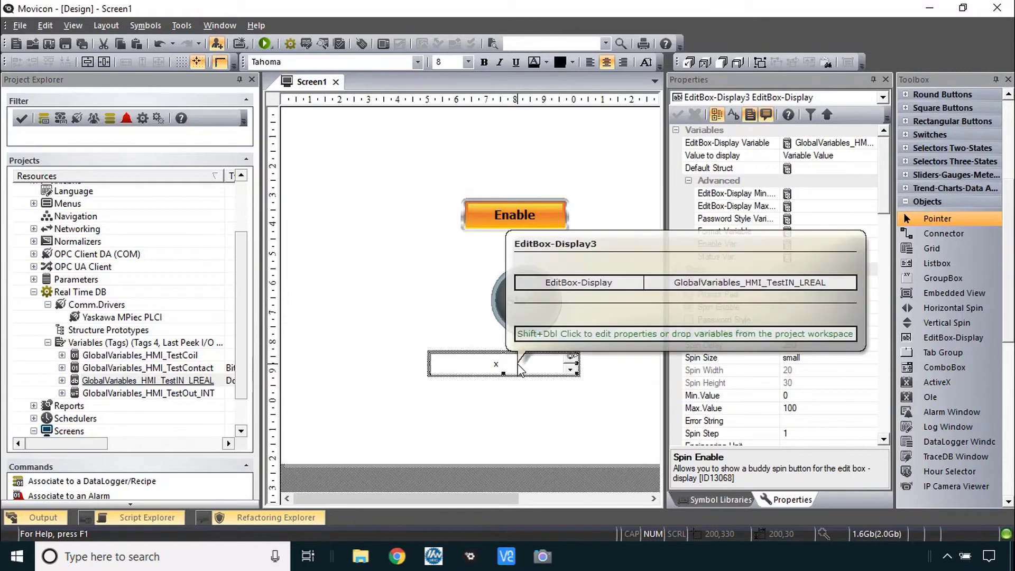
Step: Set the edit box's Format Value to x.xx and check its minimum and maximum values against the guide
key("alt+Tab")
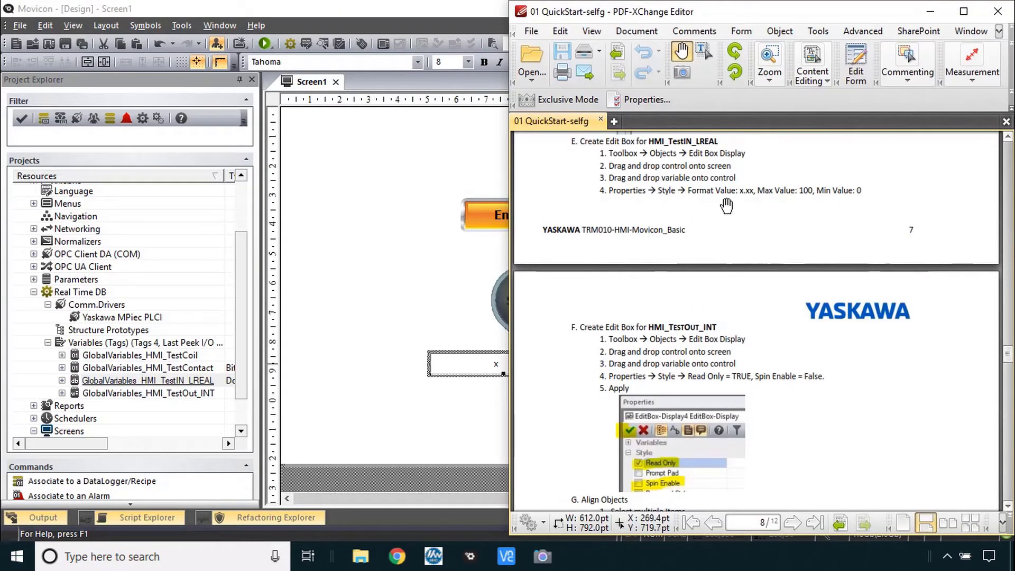
left_click(467, 365)
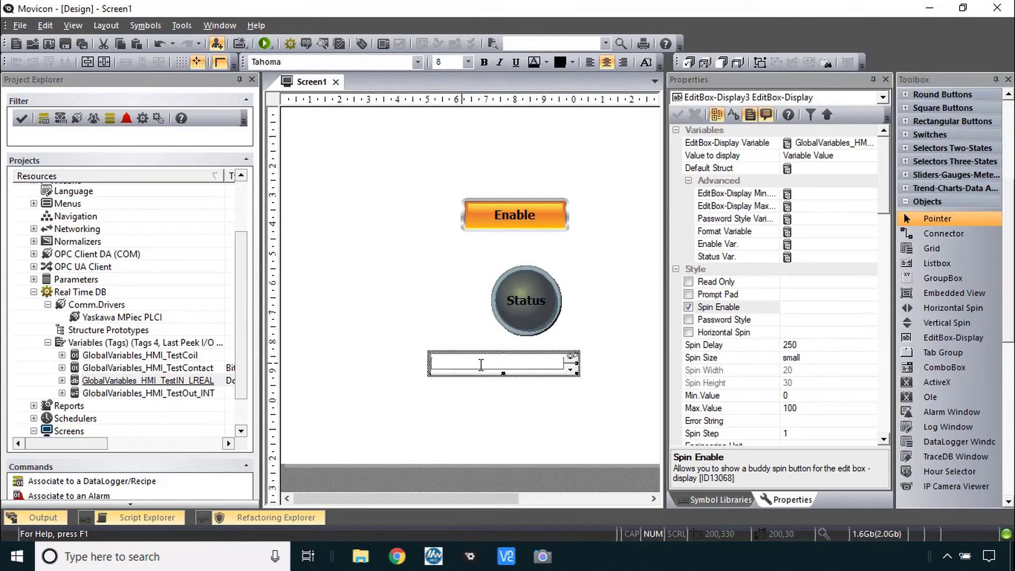
left_click(704, 81)
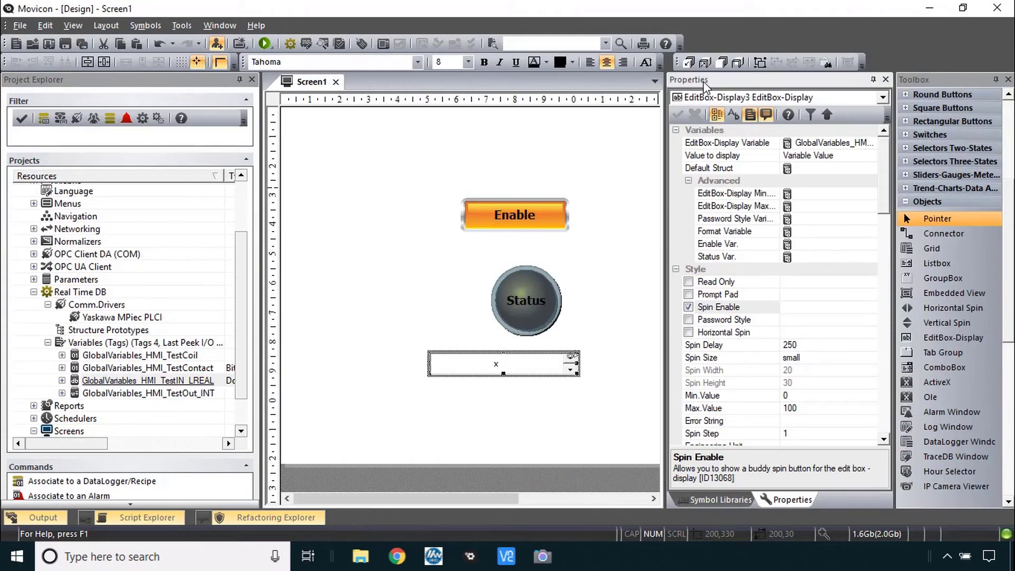
left_click(696, 269)
scroll(717, 289, "down", 4)
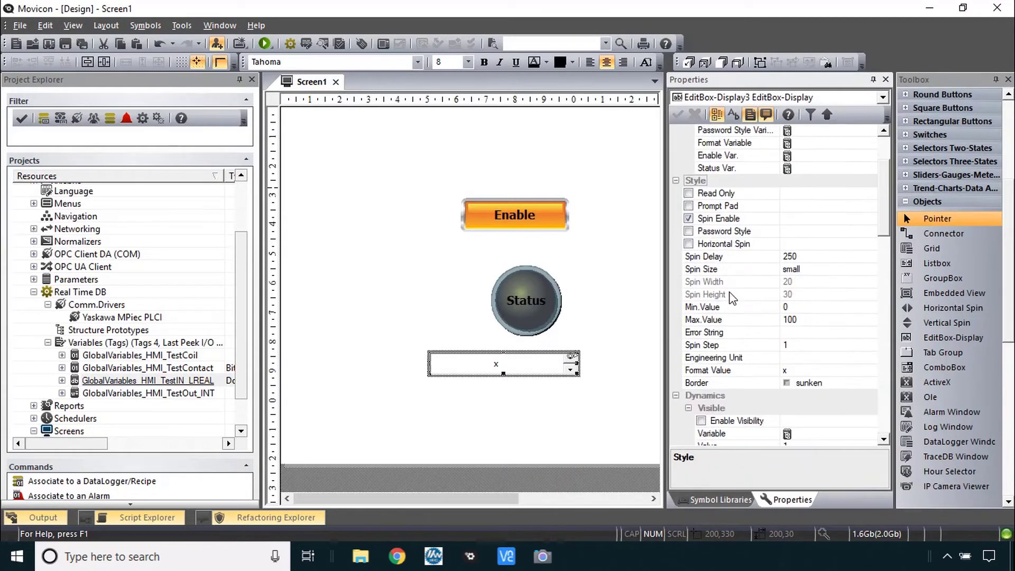
left_click(756, 333)
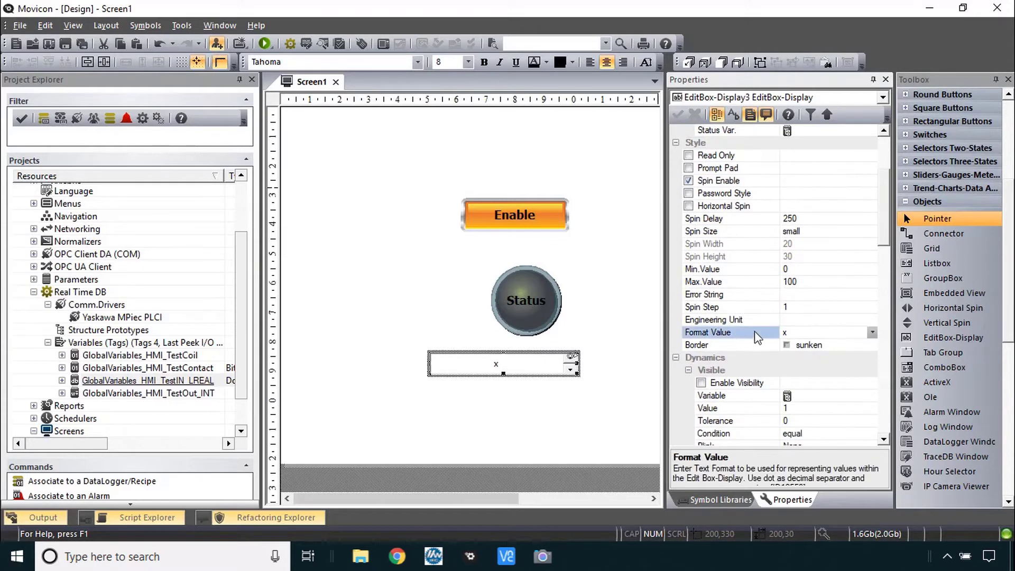
left_click(809, 333)
type(".xx")
left_click(735, 271)
left_click(734, 282)
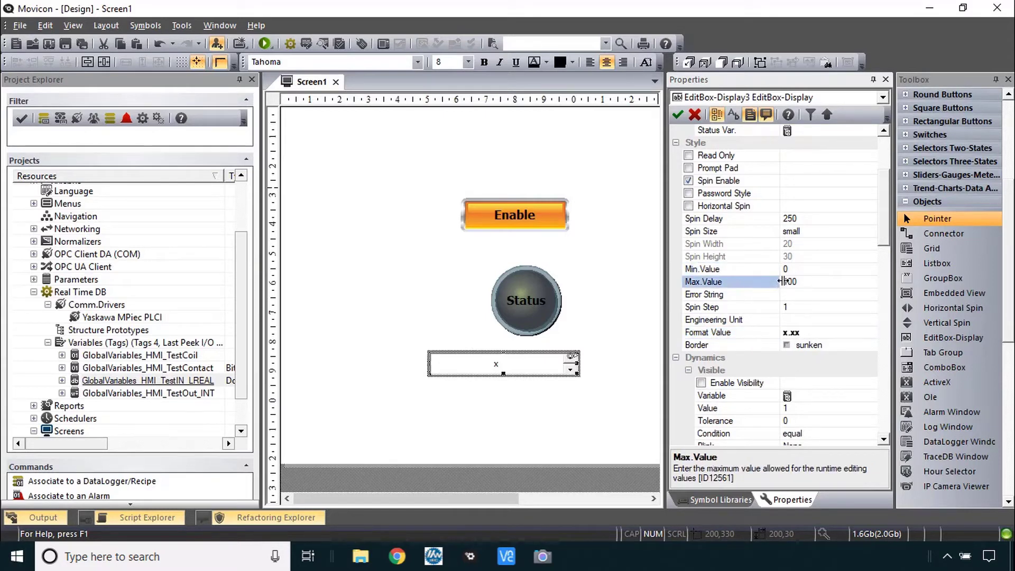
Step: Read the guide's instructions for the HMI_TestOut_INT edit box and the sections following it
key("alt+Tab")
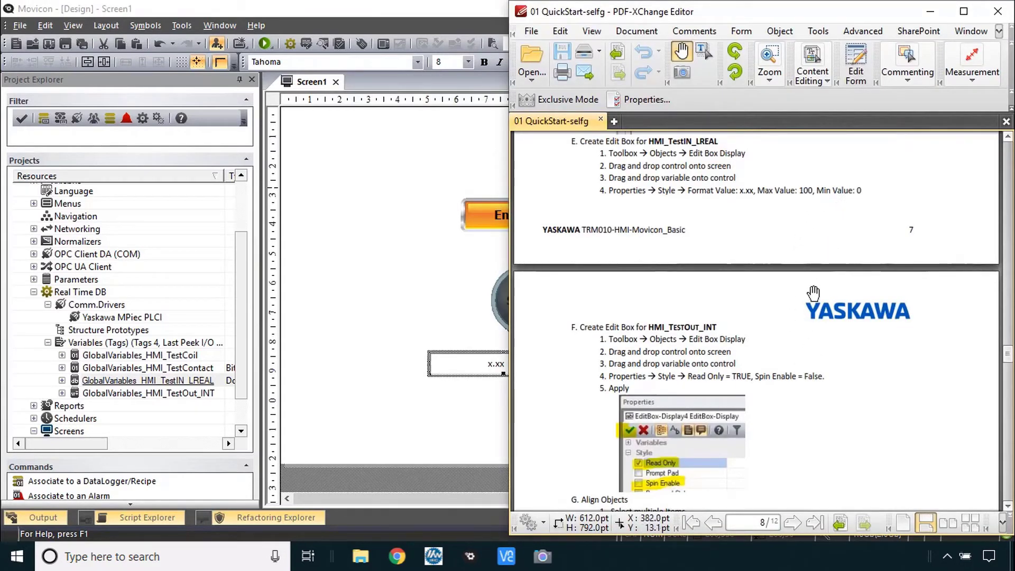
scroll(820, 394, "down", 2)
scroll(820, 394, "down", 4)
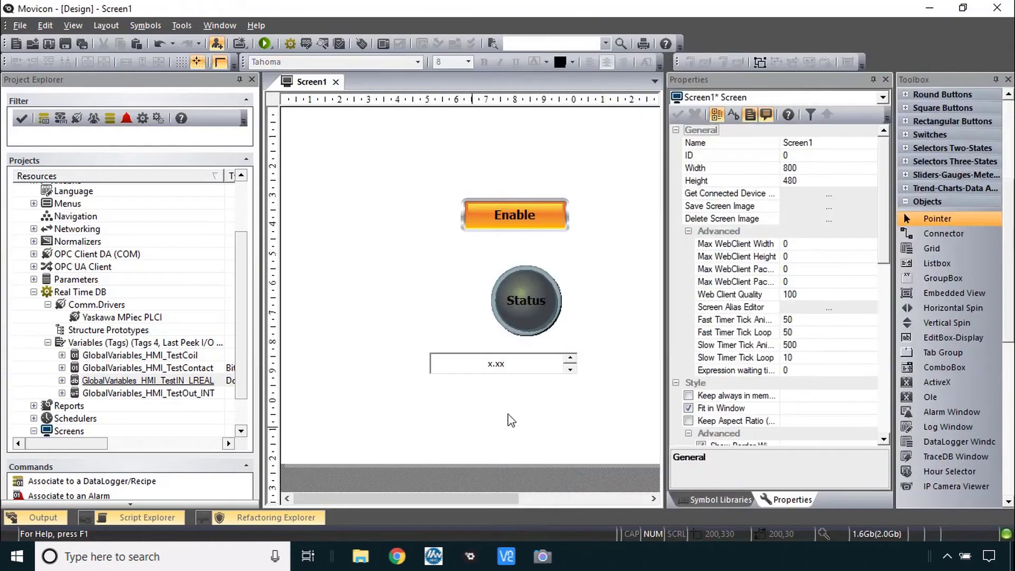
Step: Place a 210 by 30 EditBox-Display at about 190,370 below the x.xx edit box and assign GlobalVariables_HMI_TestOut_INT to it
left_click(429, 444)
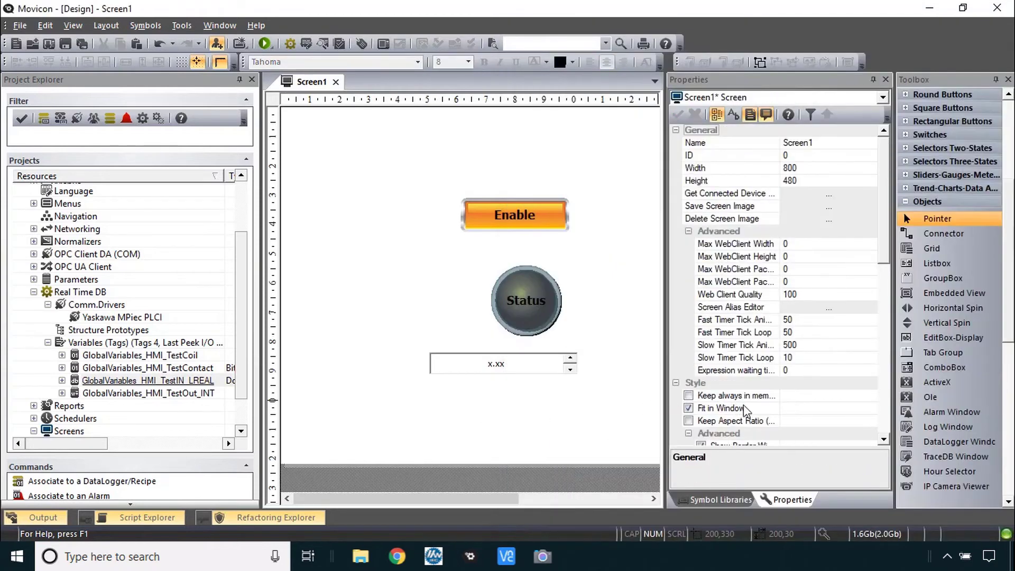
left_click(958, 336)
mouse_move(422, 382)
left_mouse_down()
mouse_move(490, 410)
mouse_move(579, 406)
left_mouse_up()
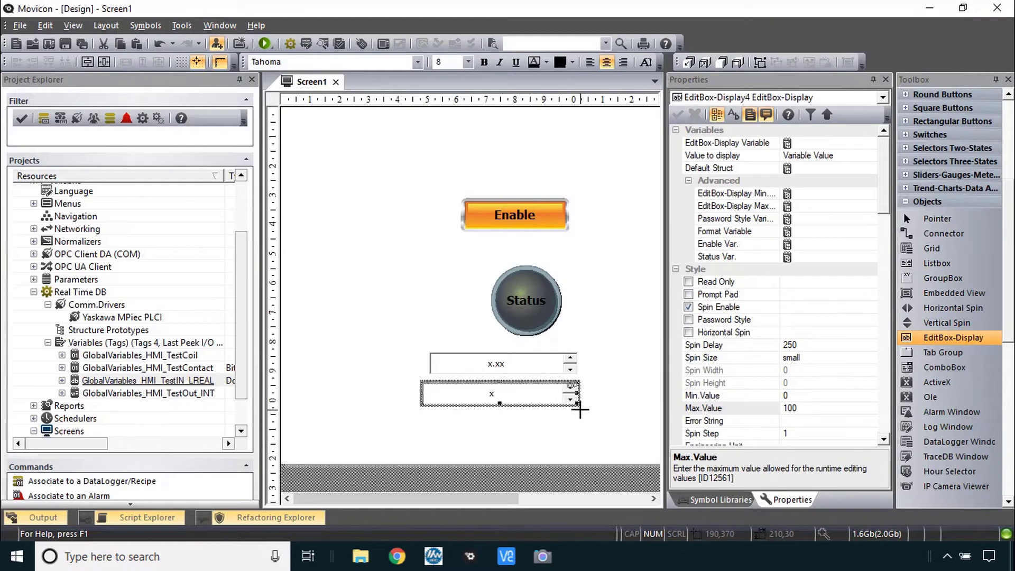
left_click(142, 394)
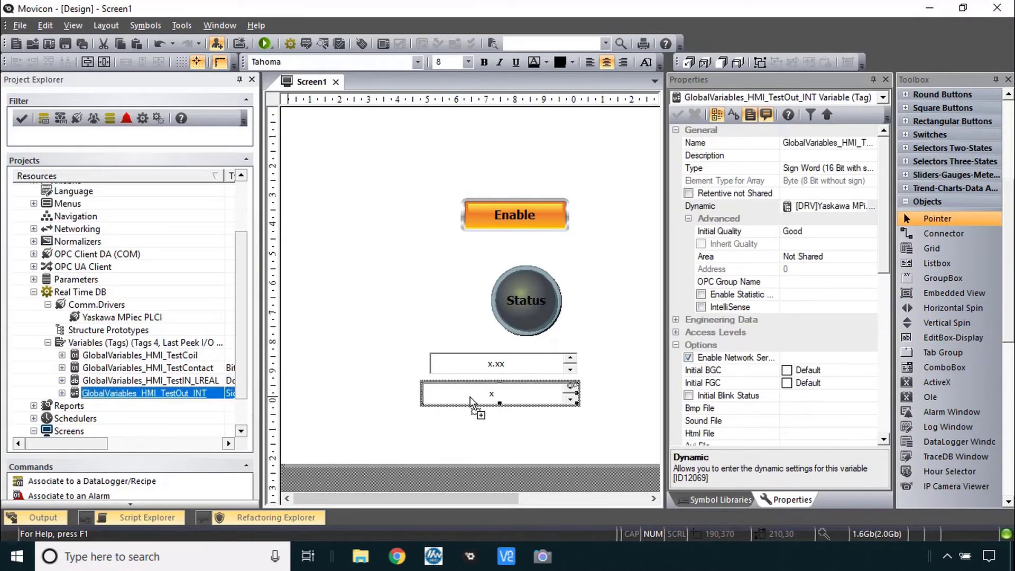
left_click_drag(471, 401, 474, 403)
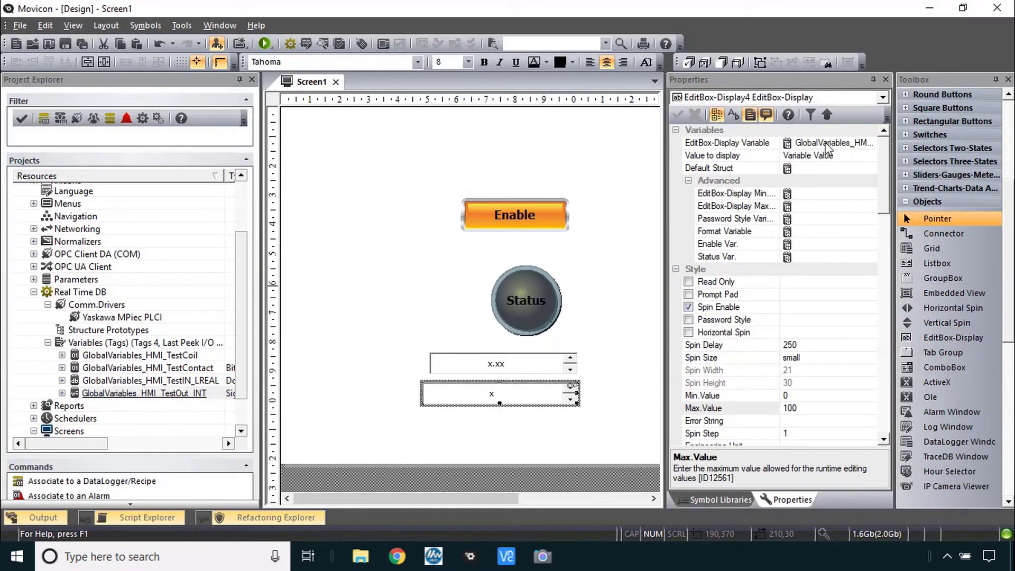
Step: Following the guide, turn on Read Only and turn off Spin Enable for the new edit box, and apply the changes
key("alt+Tab")
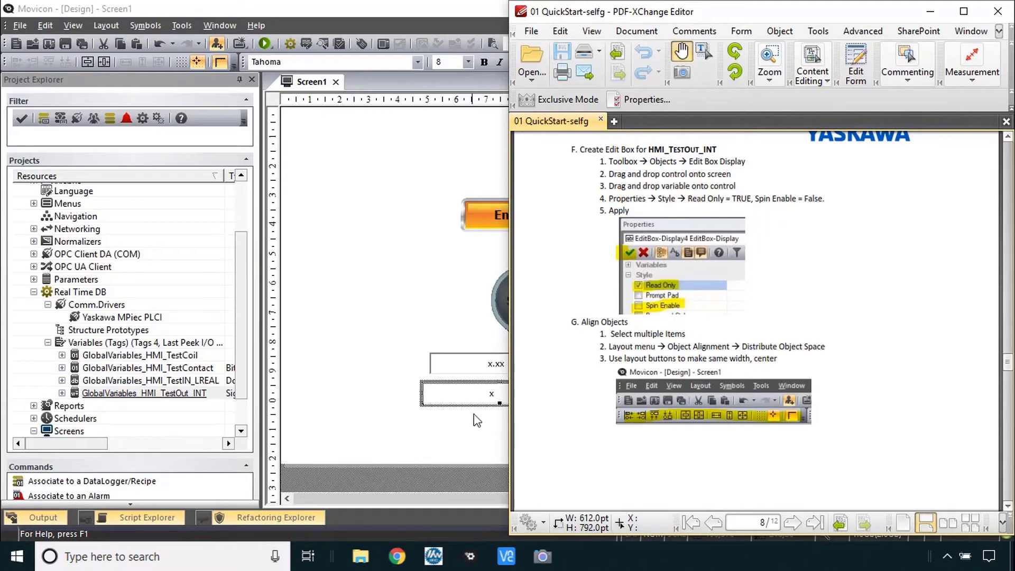
left_click(490, 397)
left_click(490, 396)
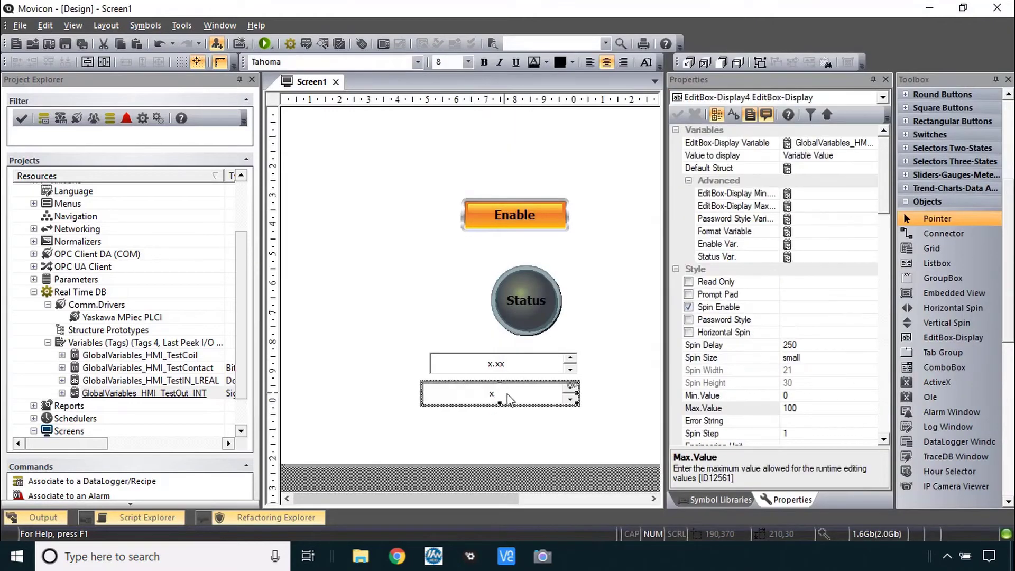
left_click(689, 282)
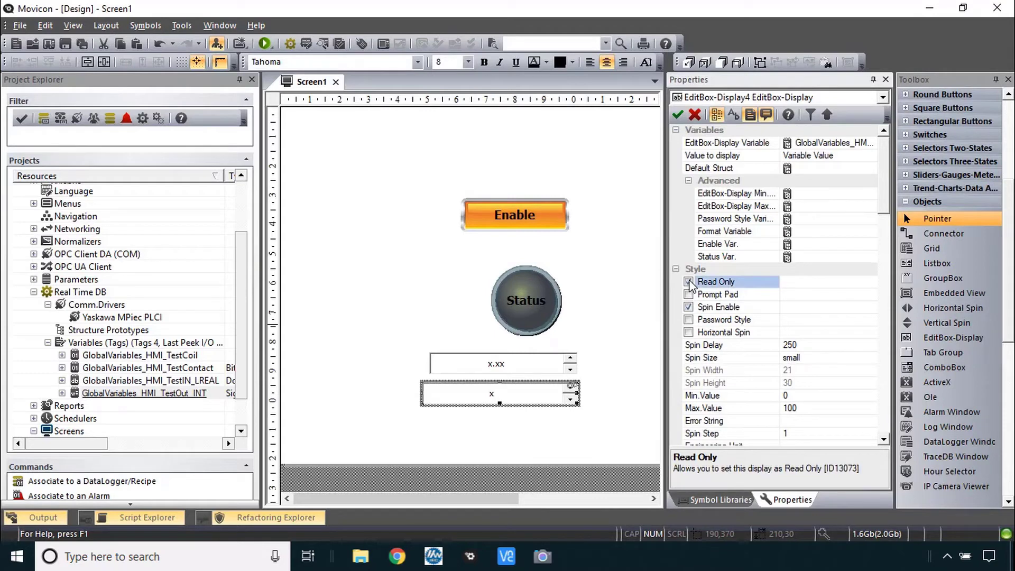
left_click(689, 307)
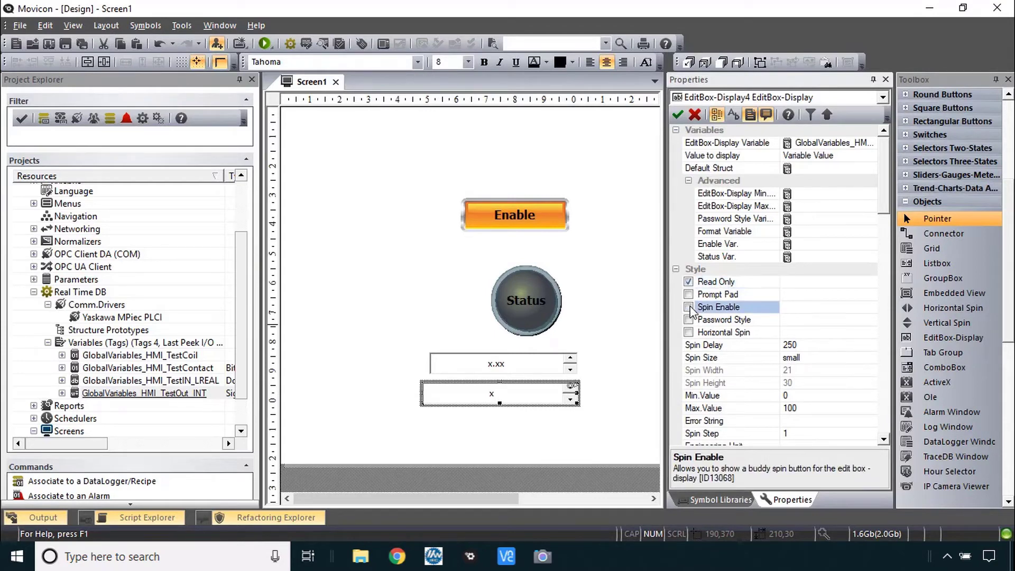
left_click(681, 115)
left_click(595, 415)
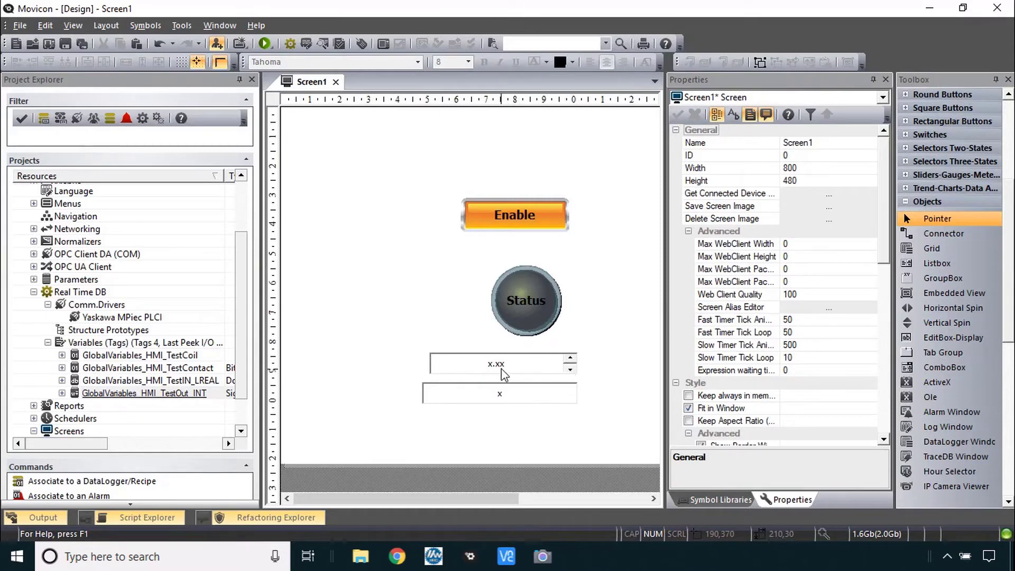
Step: Check the guide's Align Objects section and distribute all four screen objects in 1 column with column and row gaps of 5
mouse_move(495, 367)
key("alt+Tab")
left_click_drag(578, 343, 585, 257)
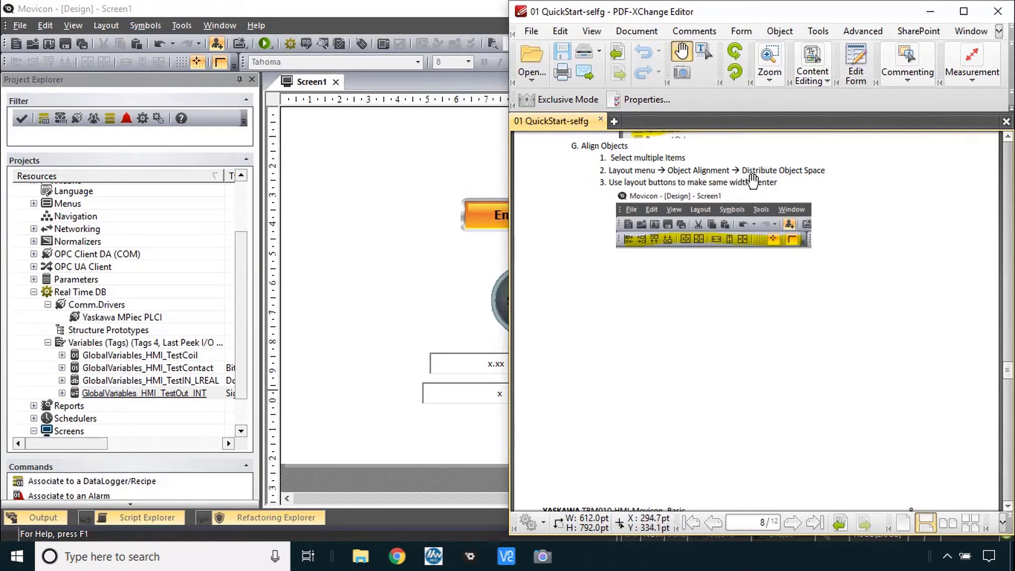
left_click(418, 185)
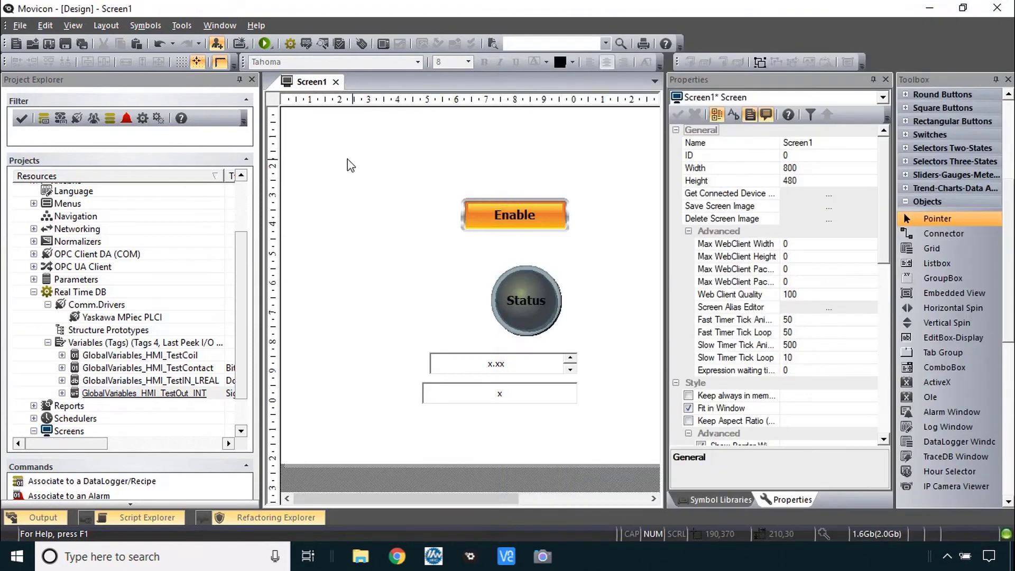
left_click_drag(350, 159, 615, 427)
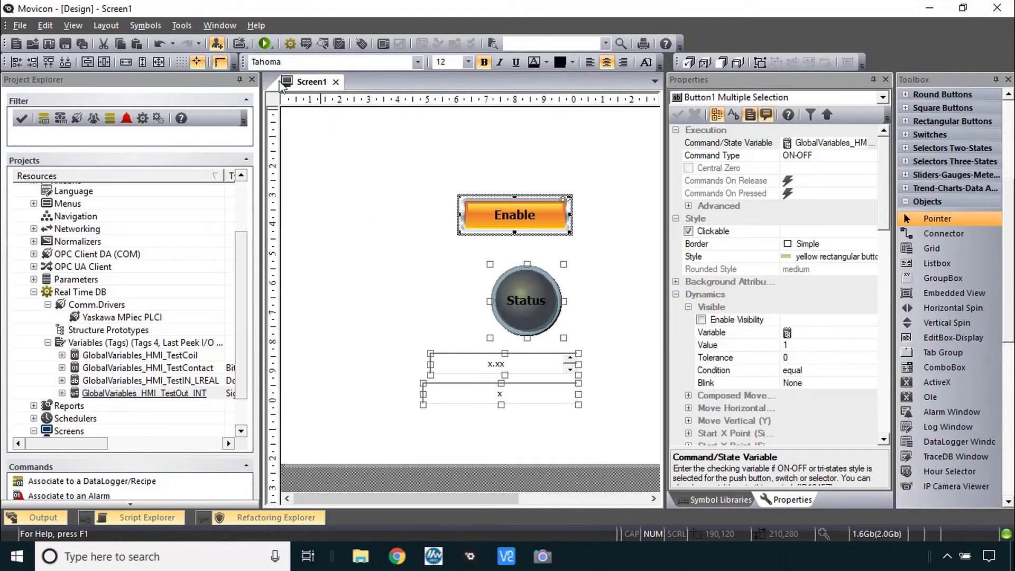
left_click(112, 27)
mouse_move(131, 46)
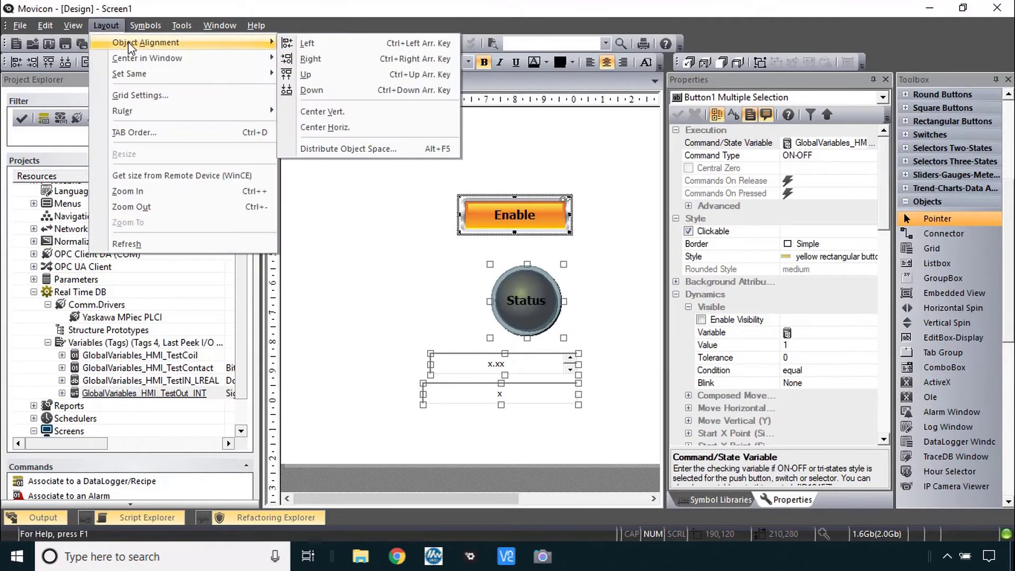
left_click(376, 148)
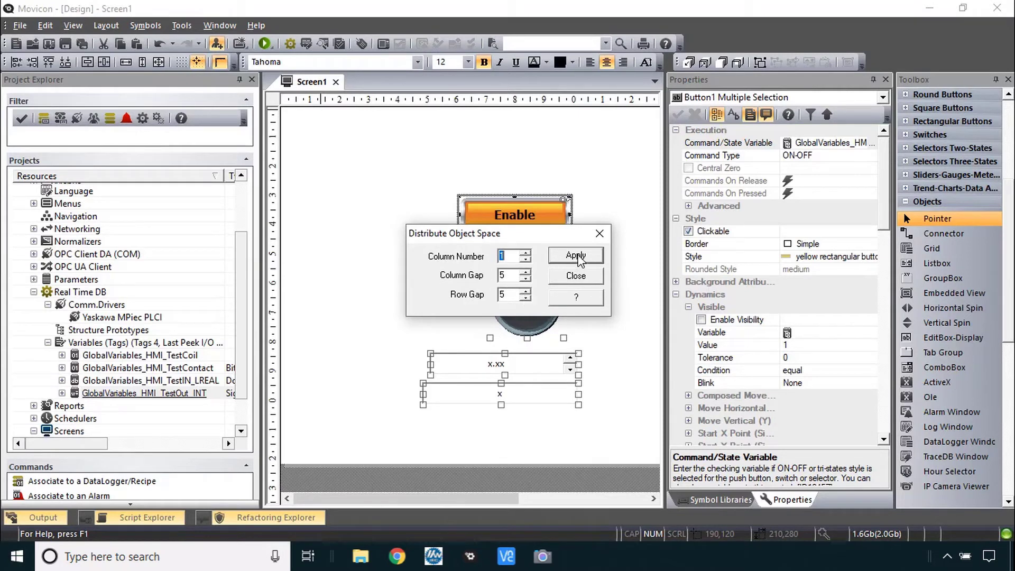
left_click(579, 256)
Step: Increase the row gap to 10 for the distributed objects, apply it and close the Distribute Object Space dialog
left_click_drag(527, 229, 380, 110)
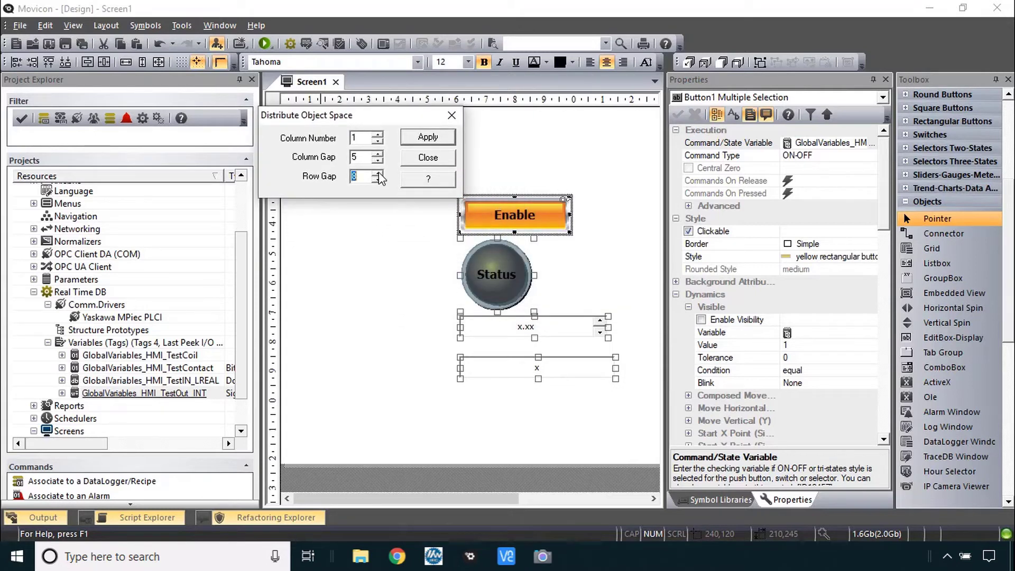
left_click(377, 173)
left_click(427, 137)
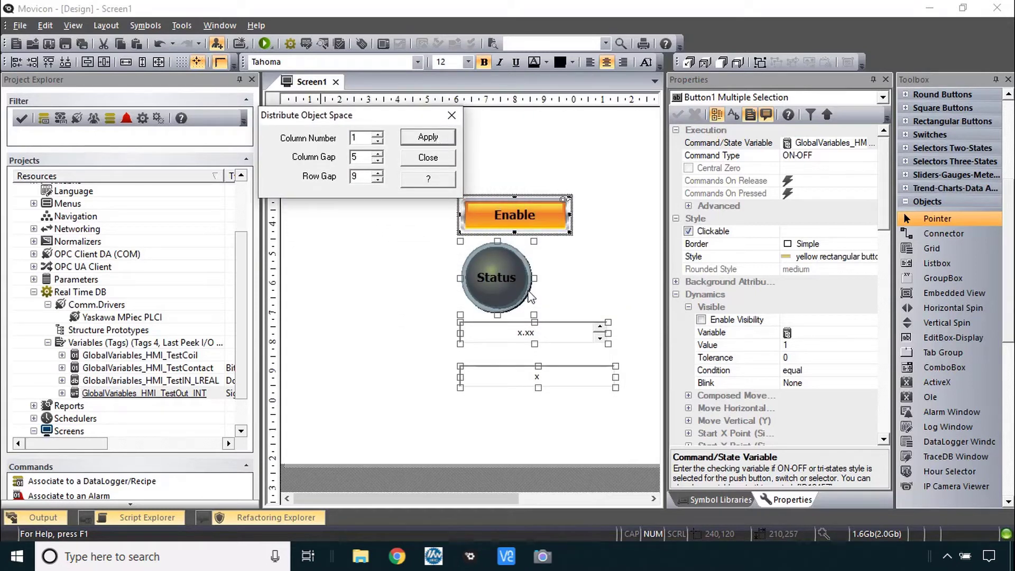
left_click(377, 173)
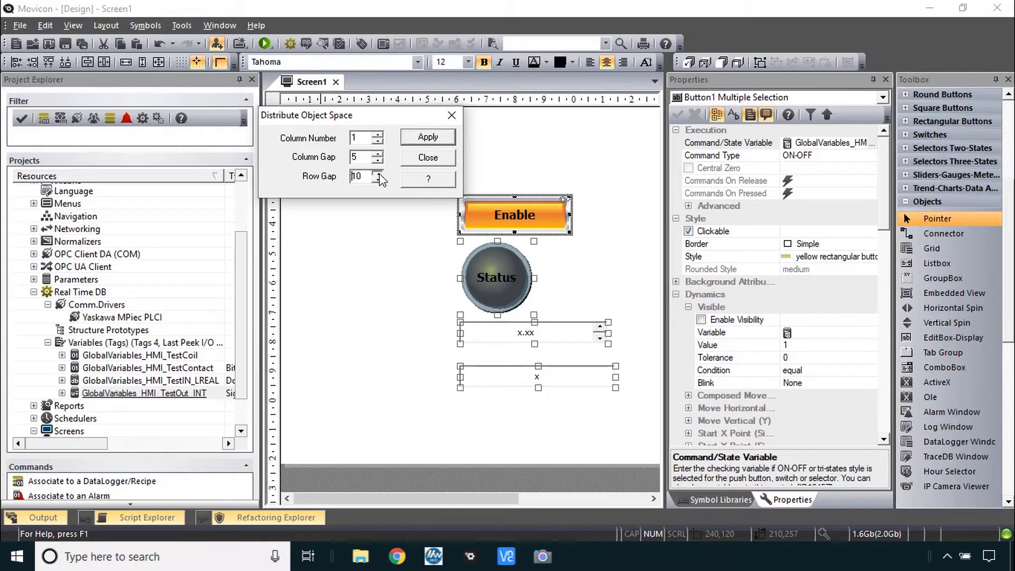
left_click(435, 139)
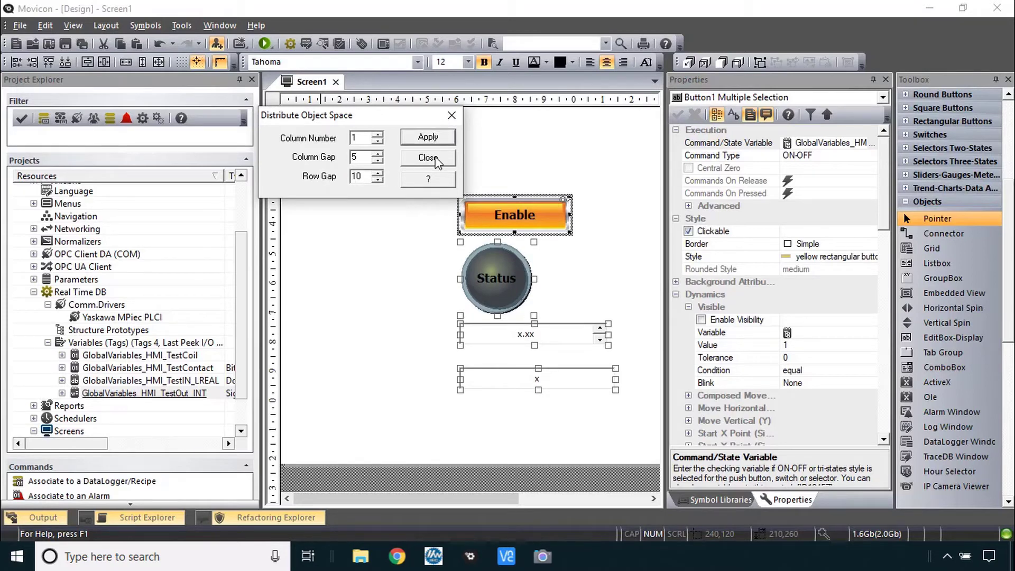
left_click(431, 158)
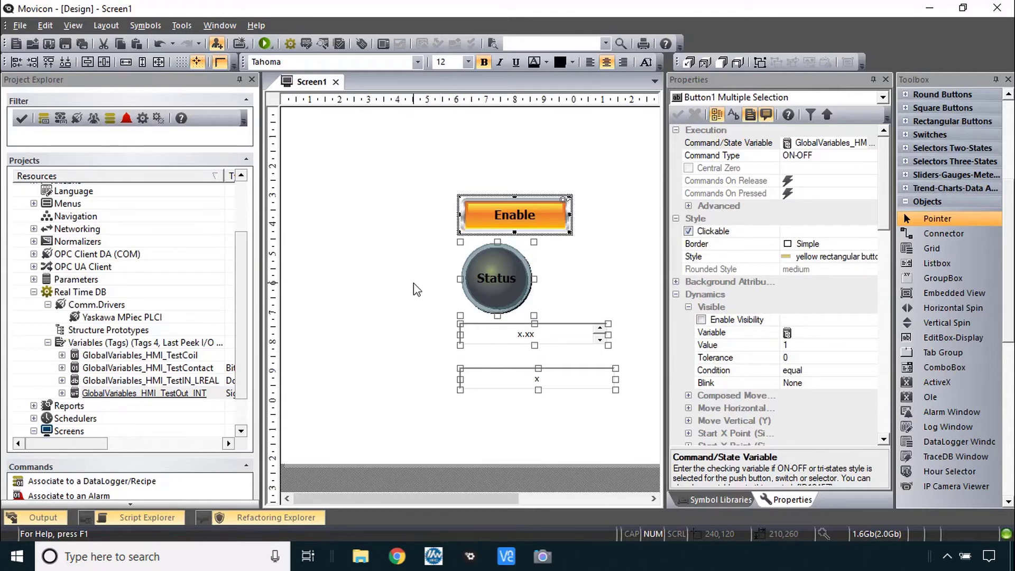
Step: Check the guide's layout instructions and center all four objects as a group horizontally in the screen
key("alt+Tab")
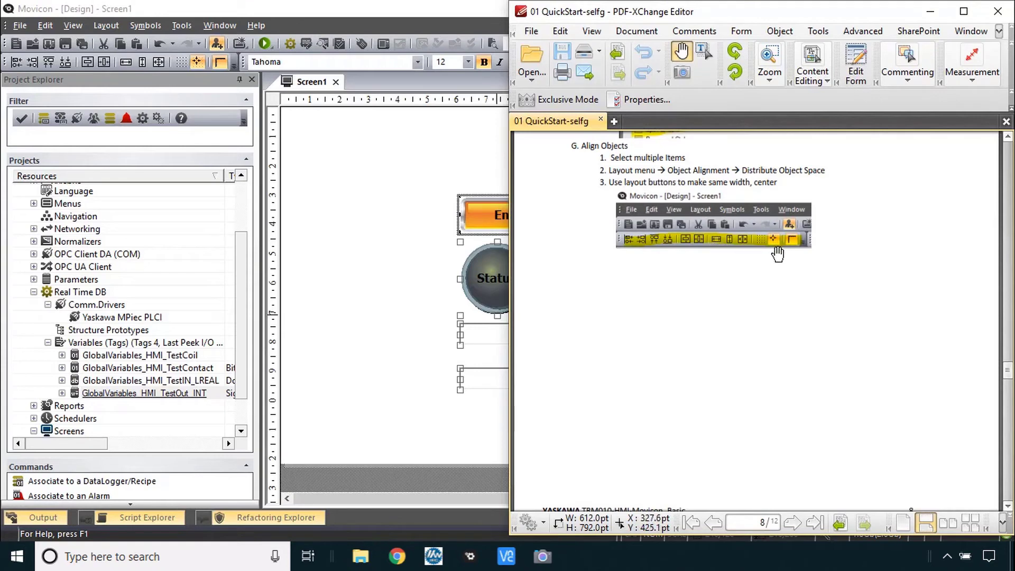
left_click(373, 258)
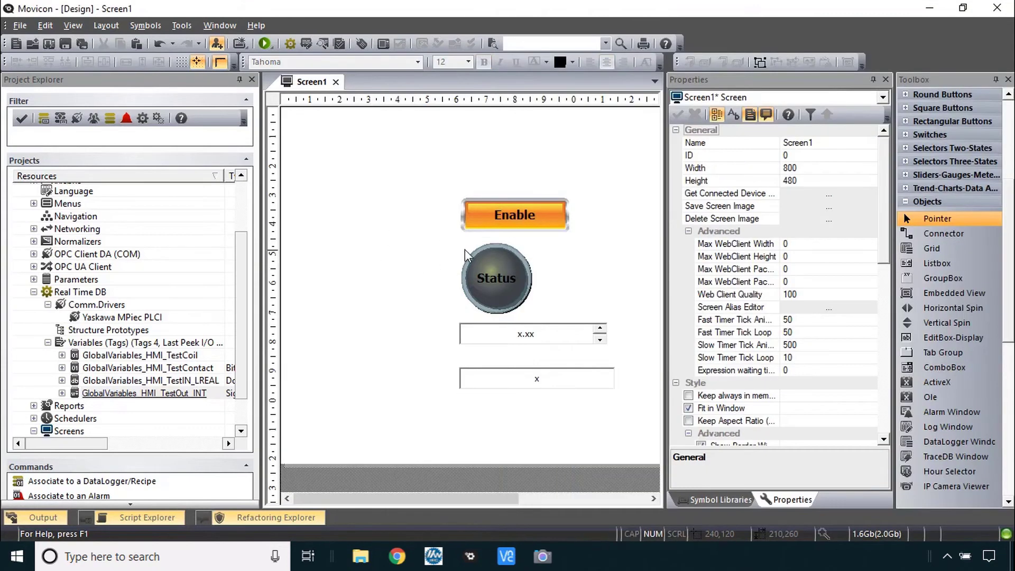
left_click_drag(391, 153, 623, 398)
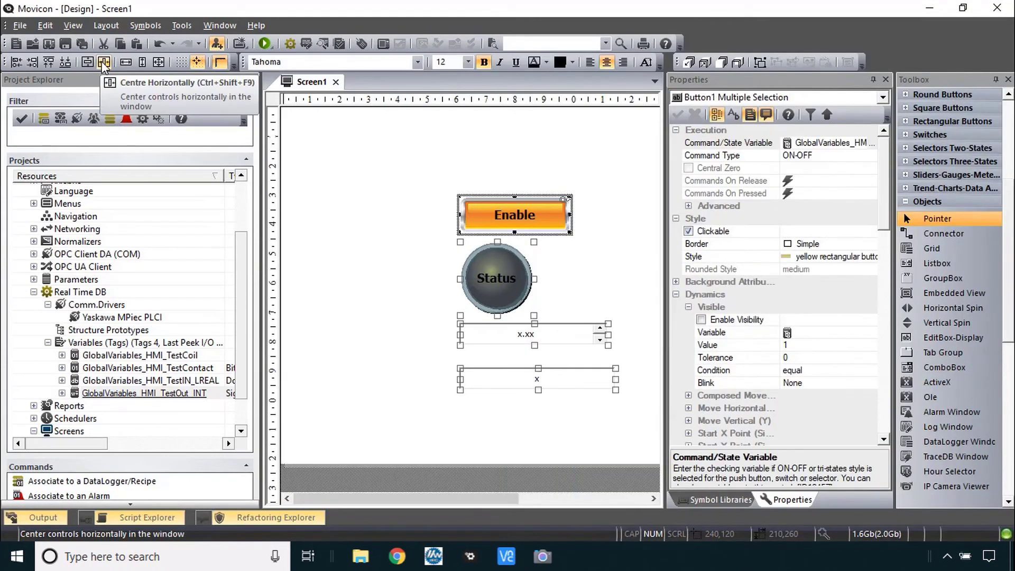
left_click(104, 62)
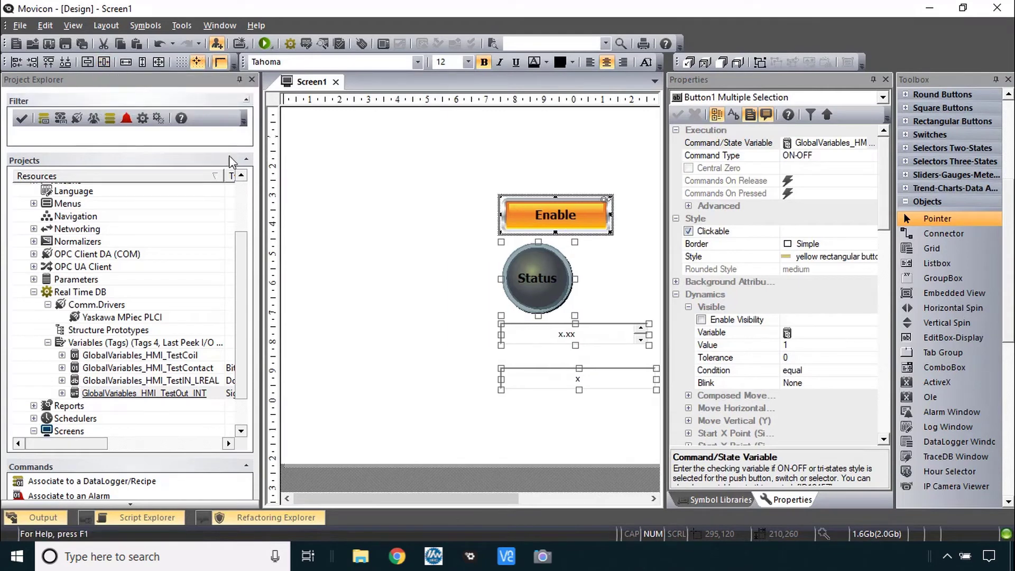
left_click(394, 256)
Step: Make the two edit boxes the same width as the Enable button
scroll(394, 255, "down", 3)
scroll(392, 250, "down", 2)
scroll(392, 250, "up", 2)
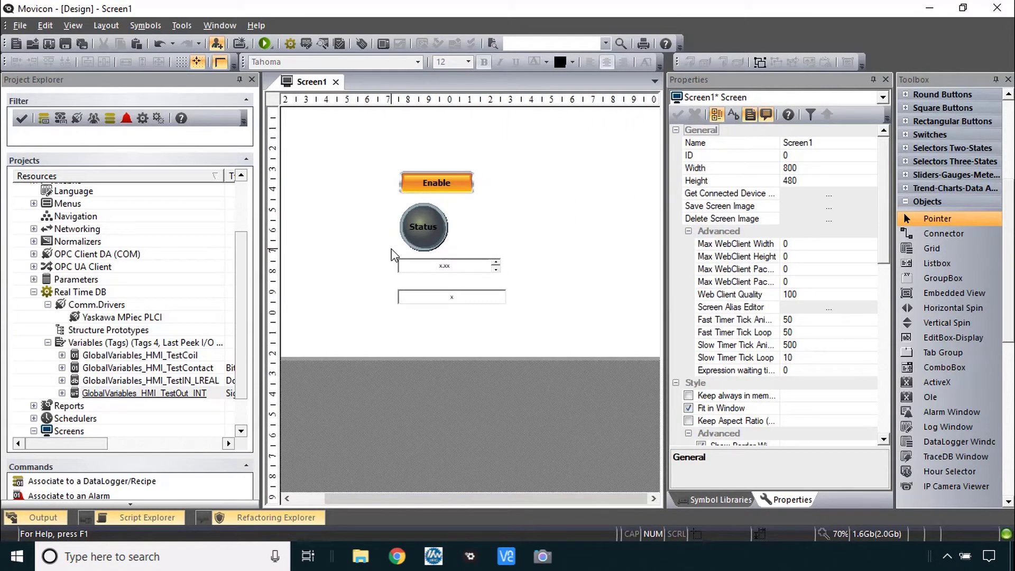
scroll(393, 254, "down", 2)
scroll(392, 254, "up", 2)
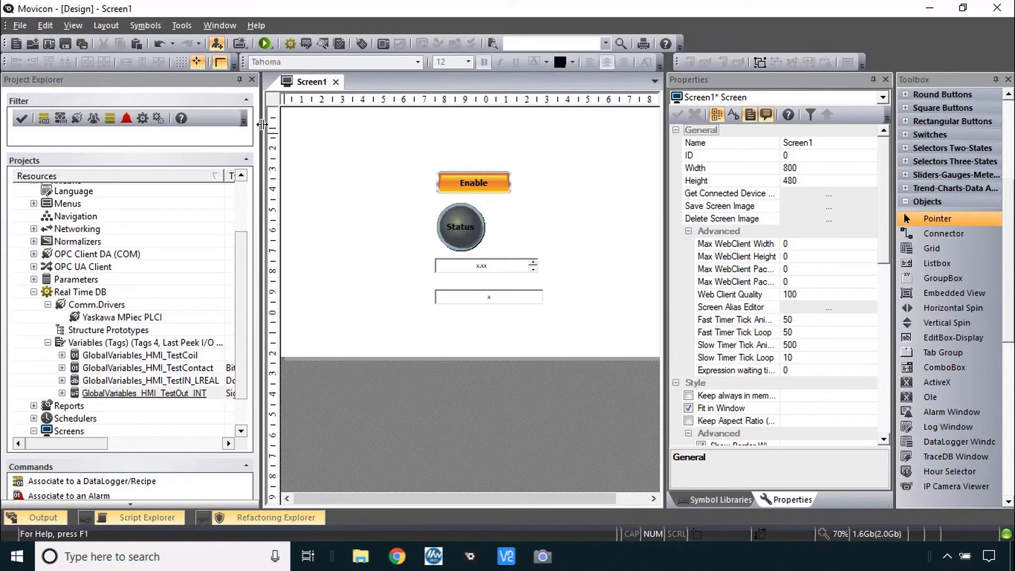
left_click(479, 185)
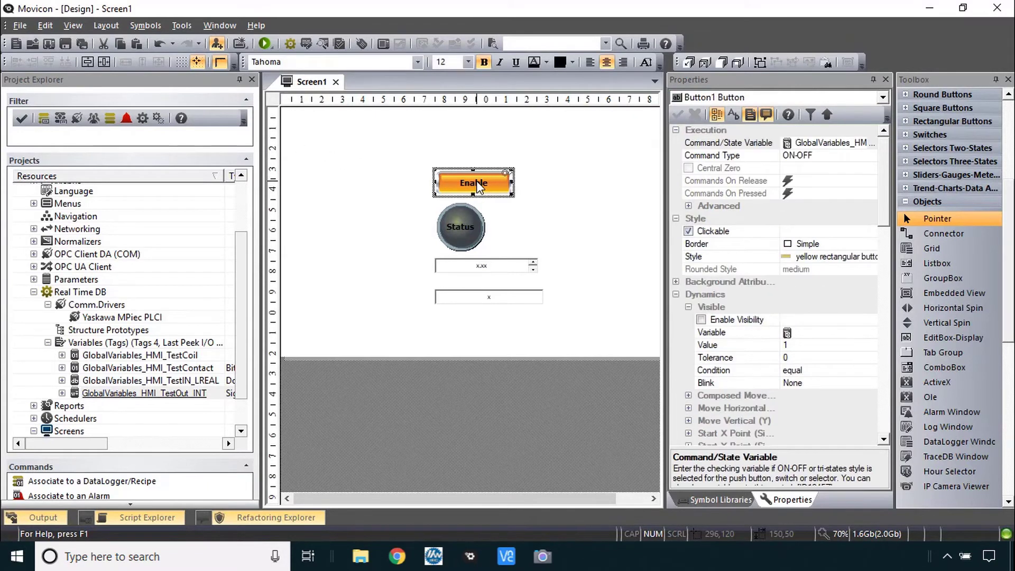
left_click(511, 271, "shift")
left_click(507, 299, "shift")
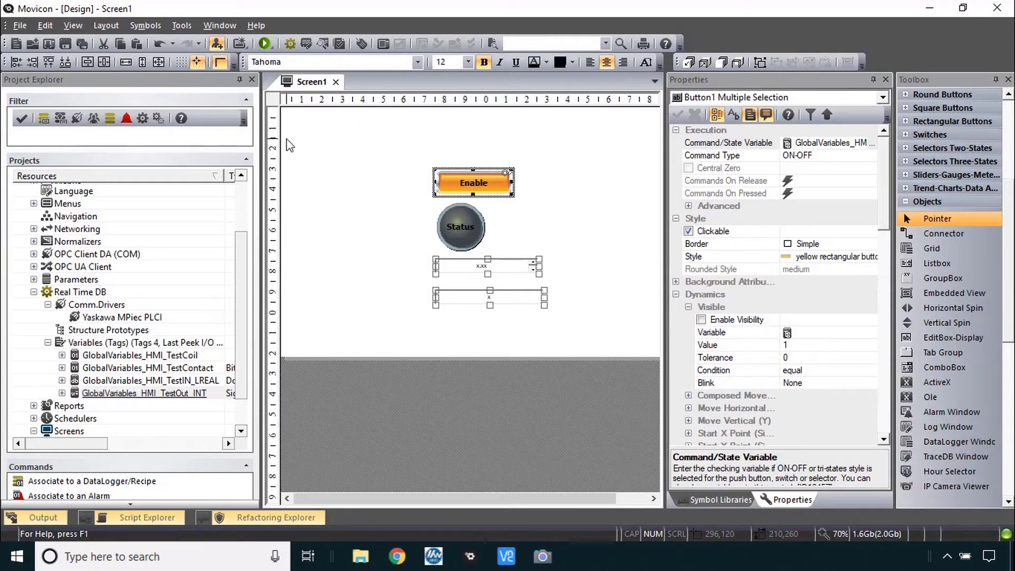
left_click(126, 63)
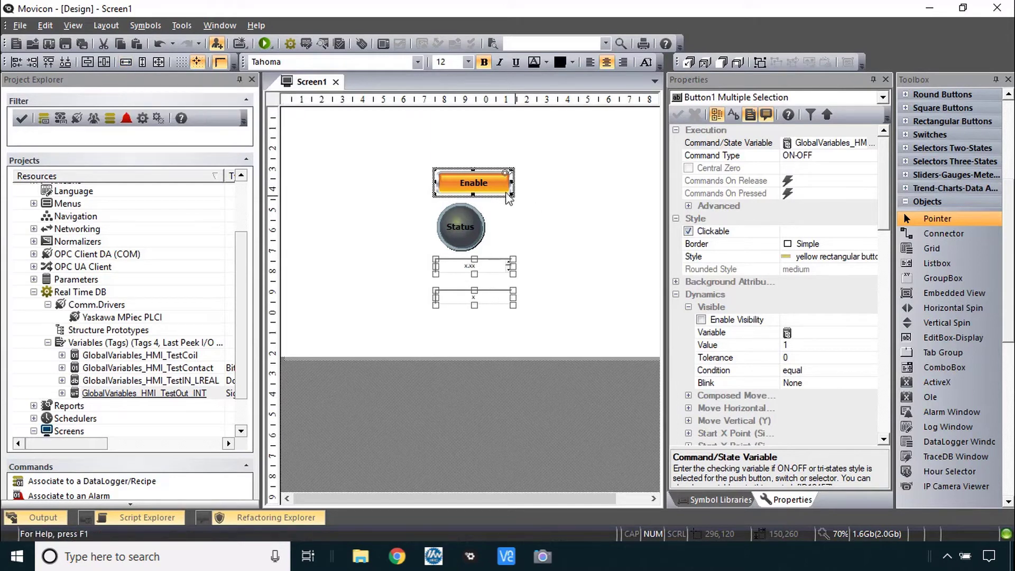
Step: Try to give the Status light the same width as the Enable button and edit boxes, and undo the change
left_click(466, 232, "shift")
left_click(159, 63)
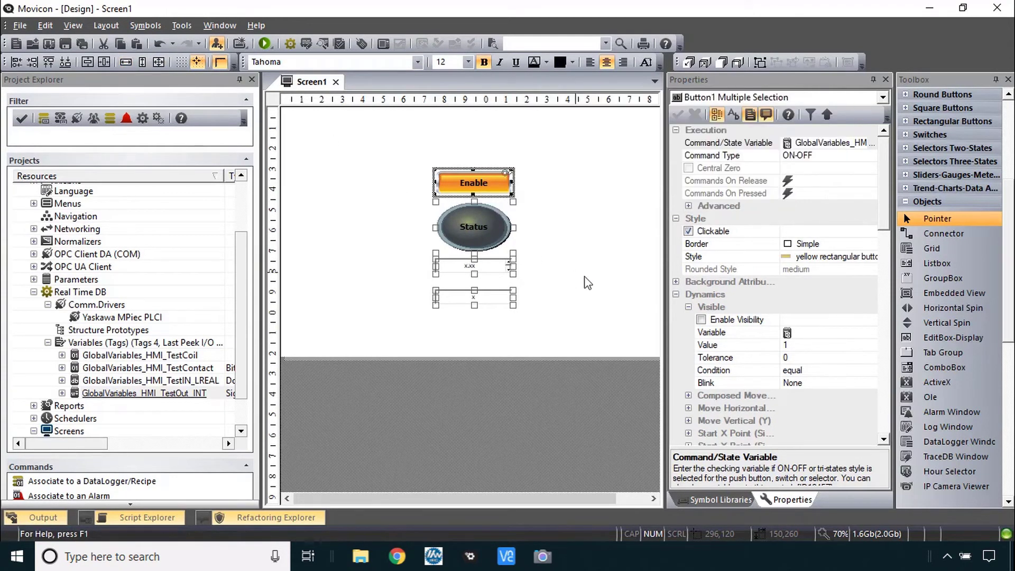
key("ctrl+z")
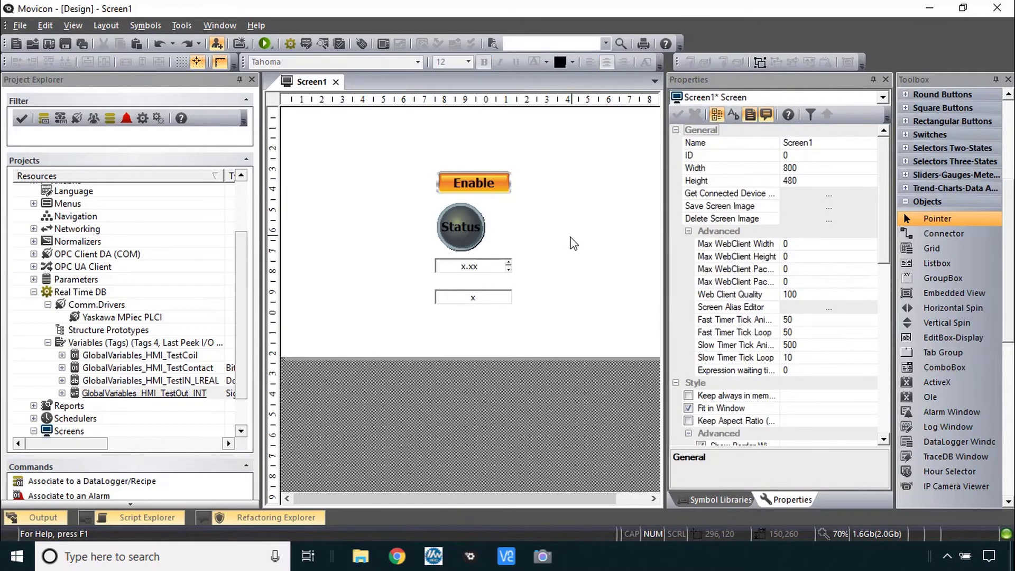
Step: Center the Status light on its own horizontally in the screen
scroll(496, 229, "down", 1)
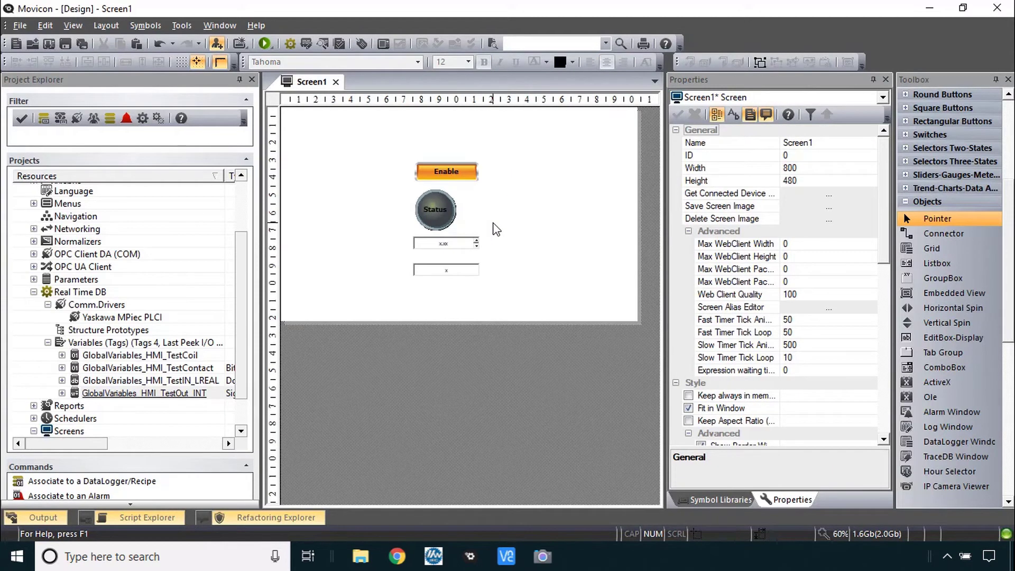
scroll(496, 230, "up", 1)
scroll(495, 233, "down", 1)
scroll(495, 235, "up", 1)
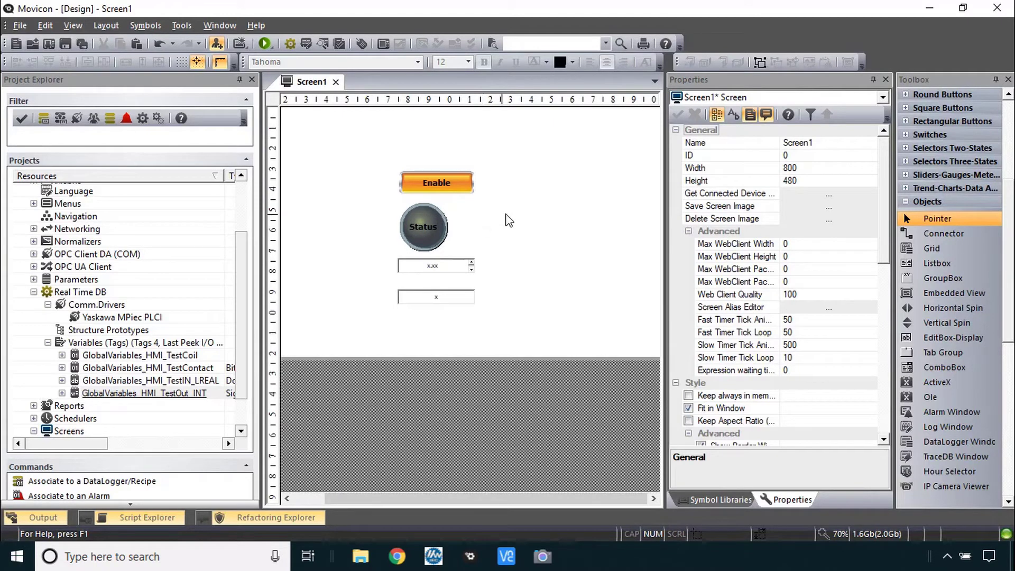
left_click(431, 230)
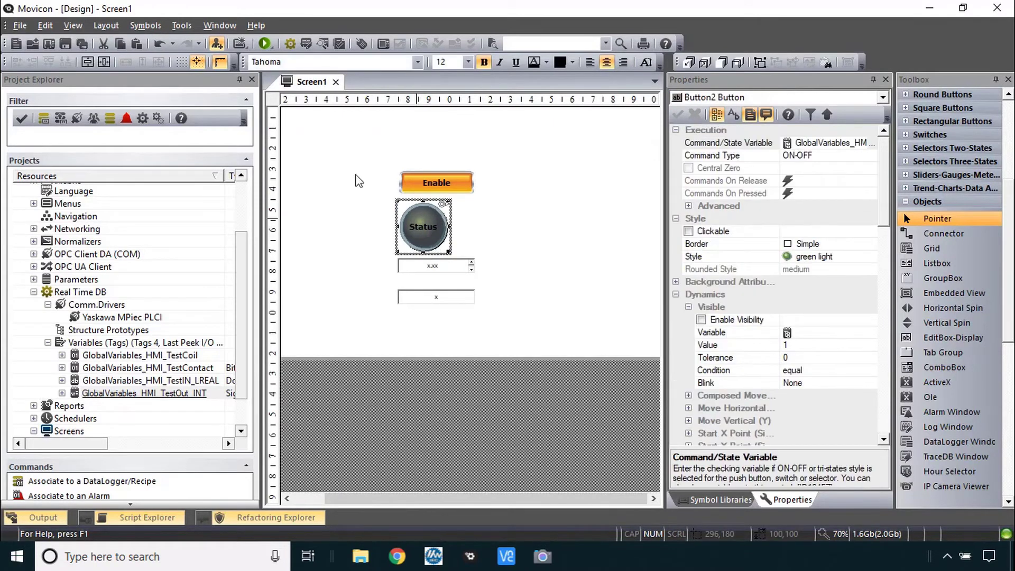
left_click(104, 62)
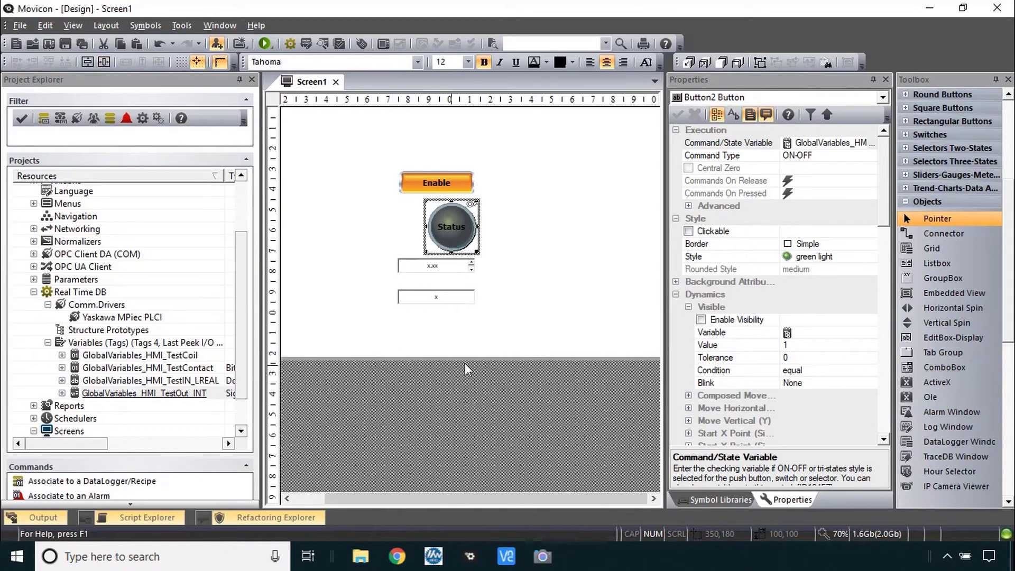
Step: Center the Enable button and the two edit boxes together horizontally in the screen
left_click(436, 298)
left_click(422, 267, "shift")
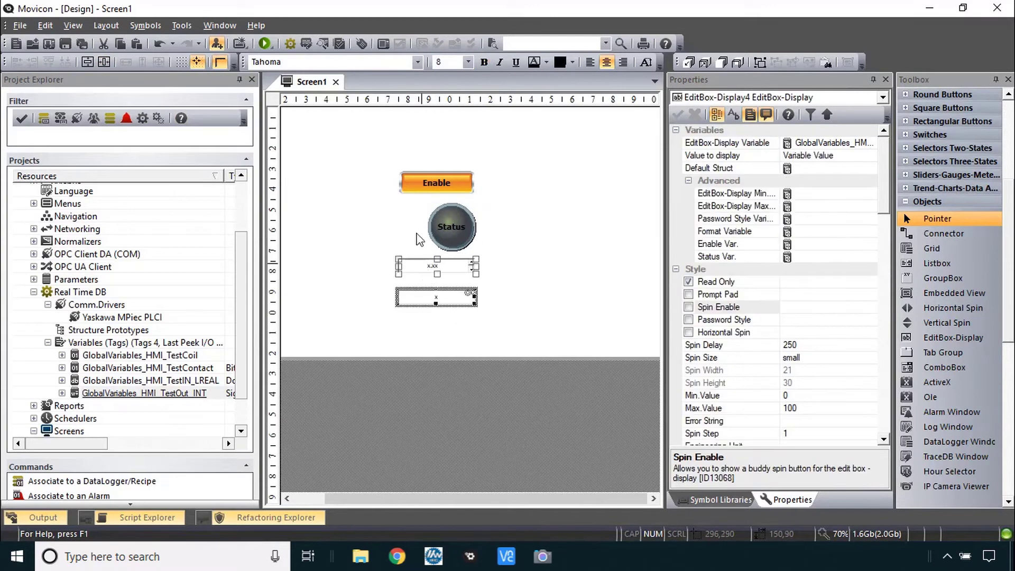
left_click(417, 186, "shift")
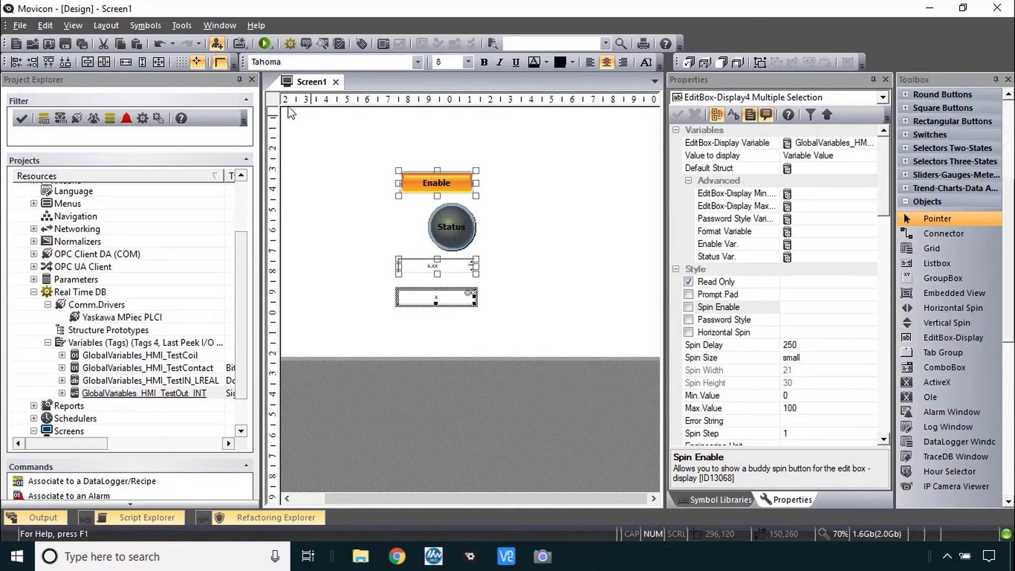
left_click(104, 62)
left_click(553, 244)
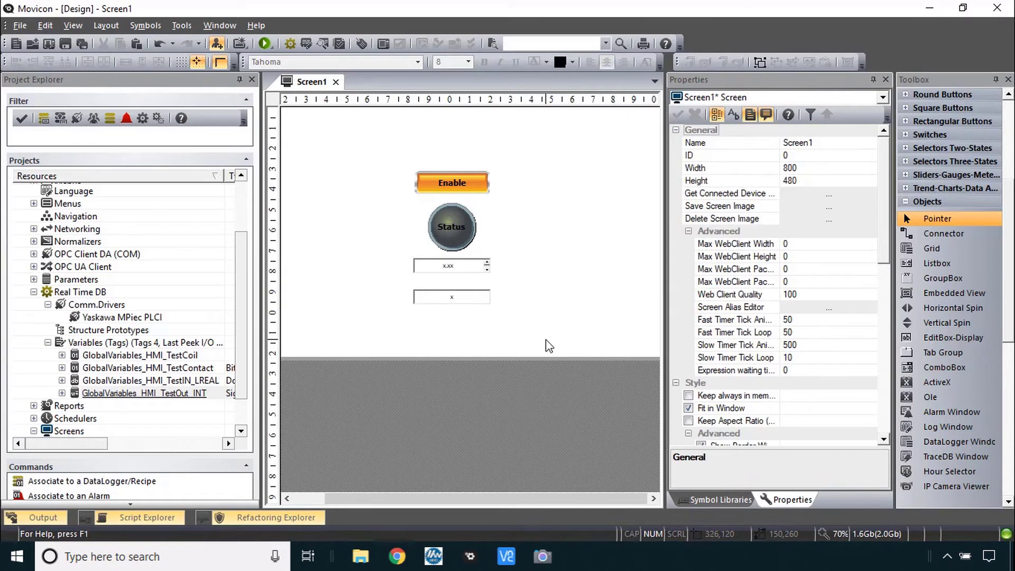
Step: Check the guide's startup screen instructions and set Screen1 as the QuickStart project's startup screen
key("alt+Tab")
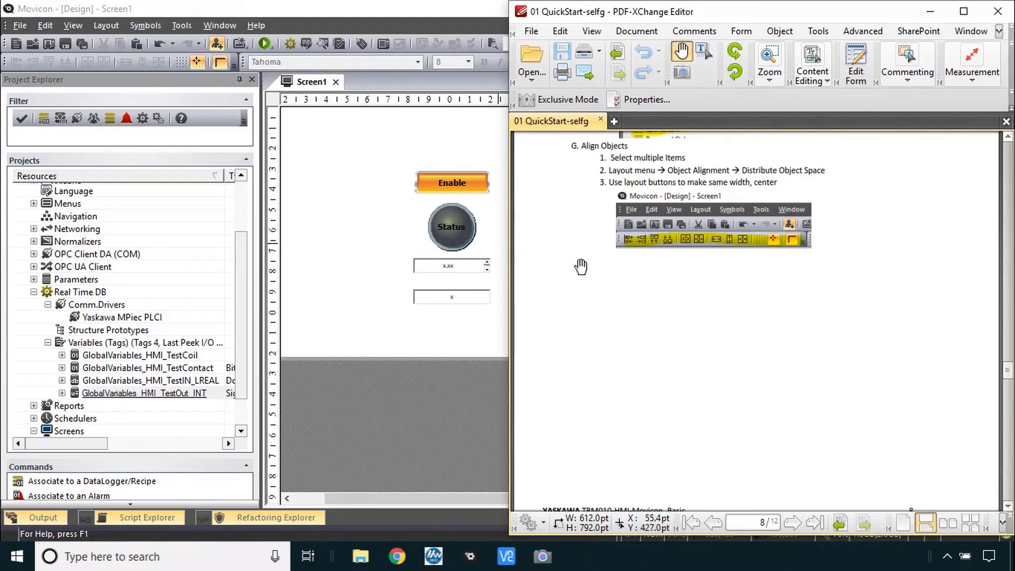
scroll(648, 293, "down", 5)
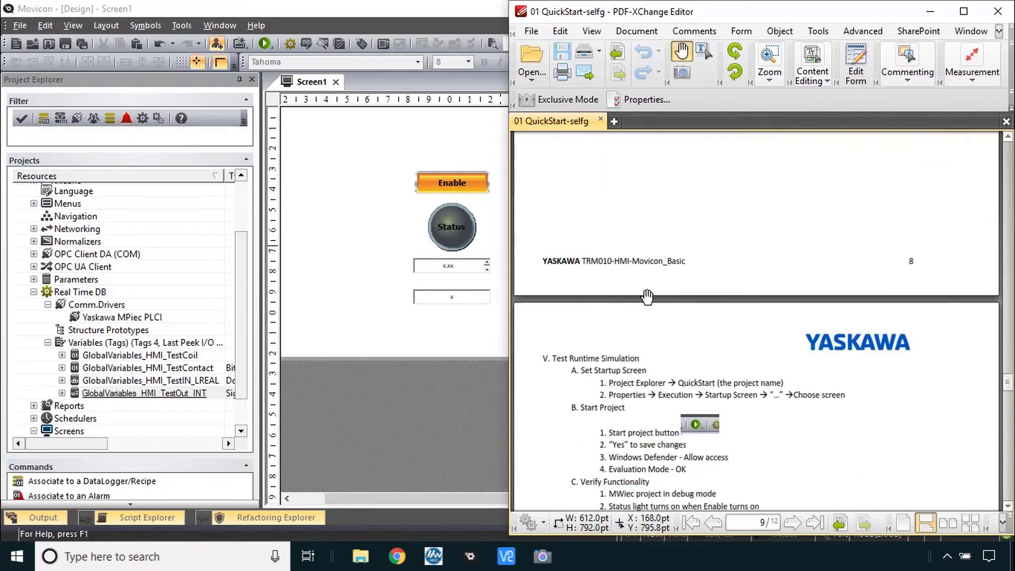
scroll(648, 297, "down", 3)
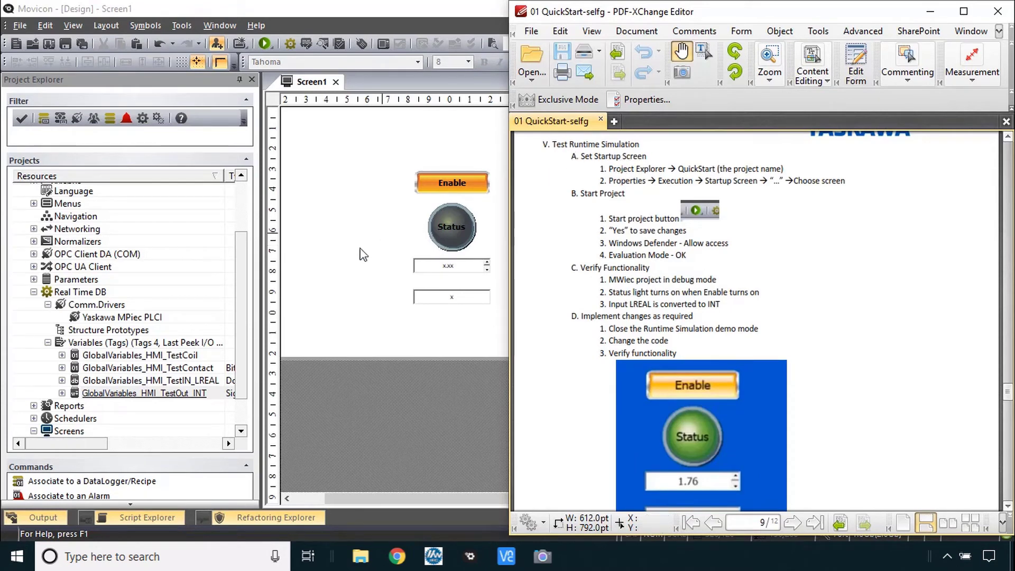
left_click(243, 258)
left_click_drag(243, 258, 243, 206)
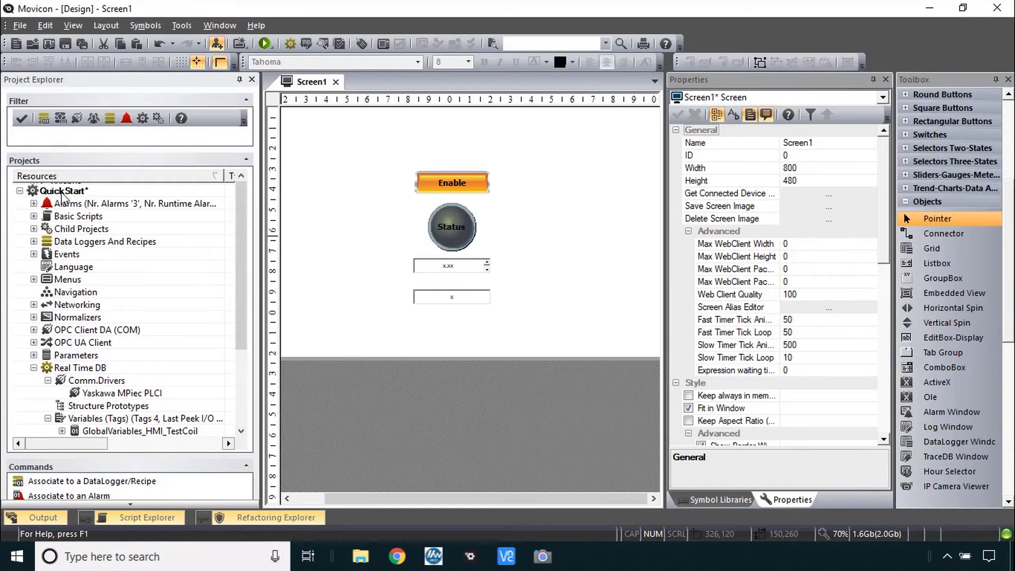
left_click(62, 191)
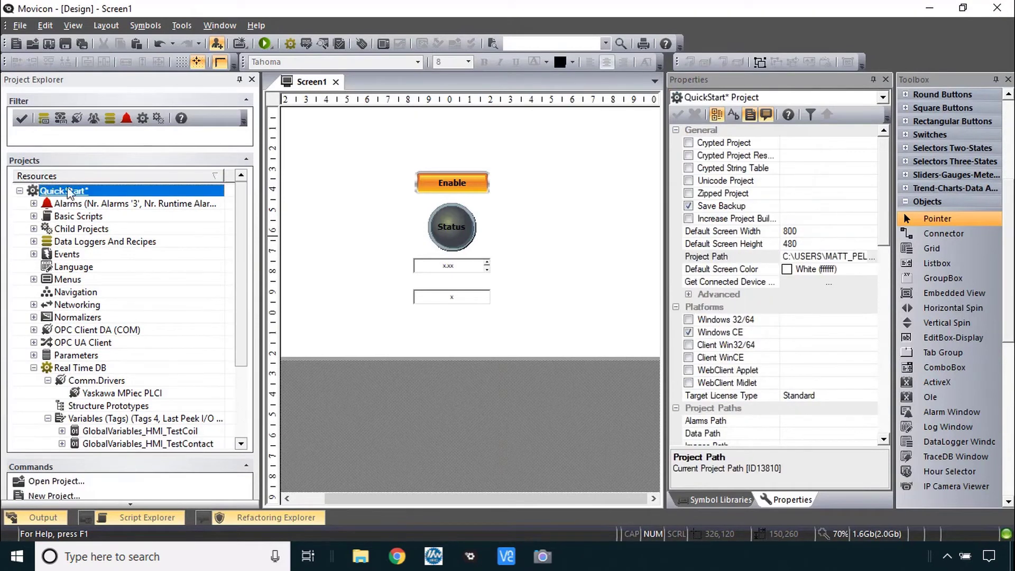
key("alt+Tab")
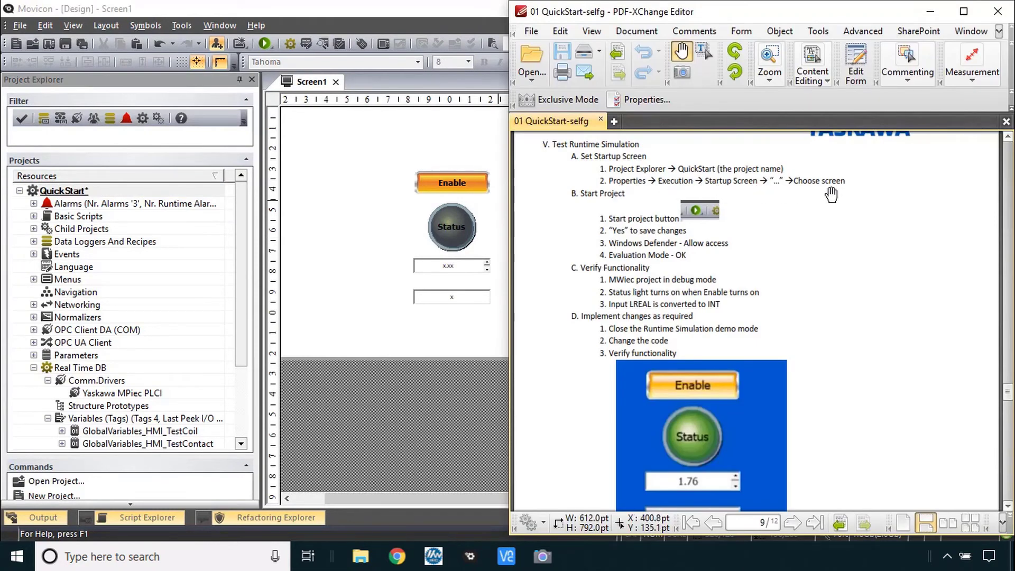
key("alt+Tab")
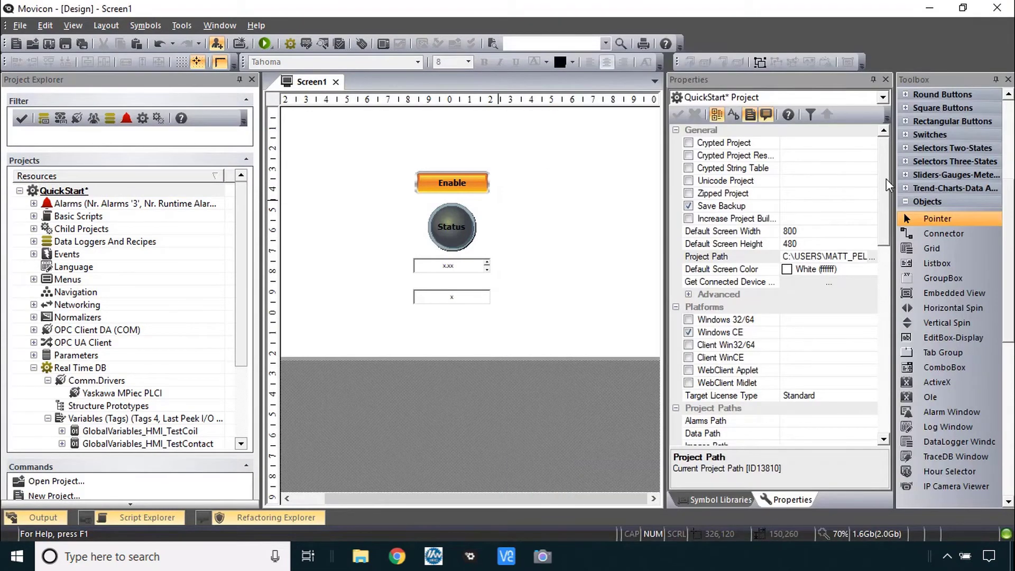
left_click_drag(887, 179, 886, 303)
left_click(722, 220)
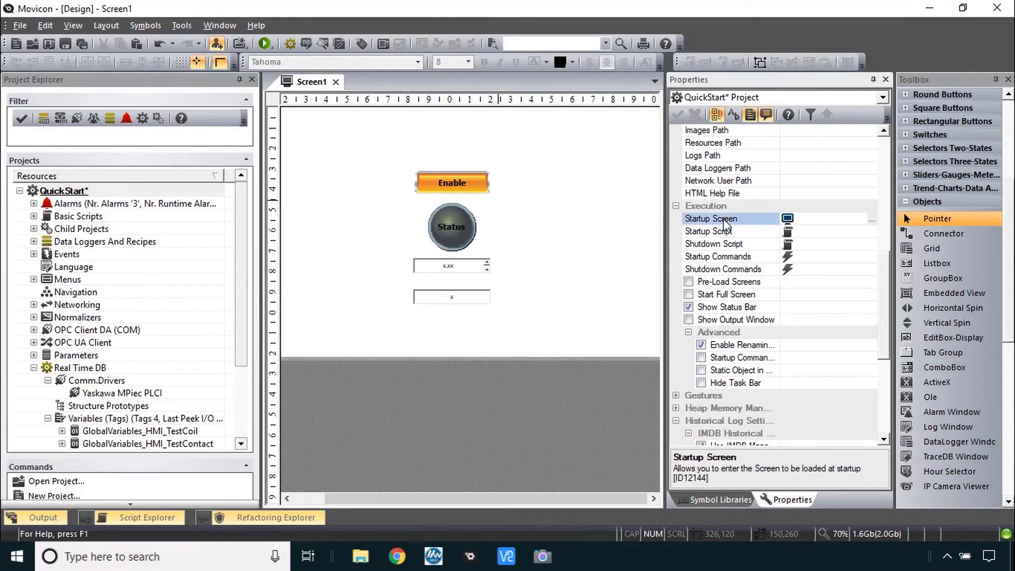
double_click(736, 217)
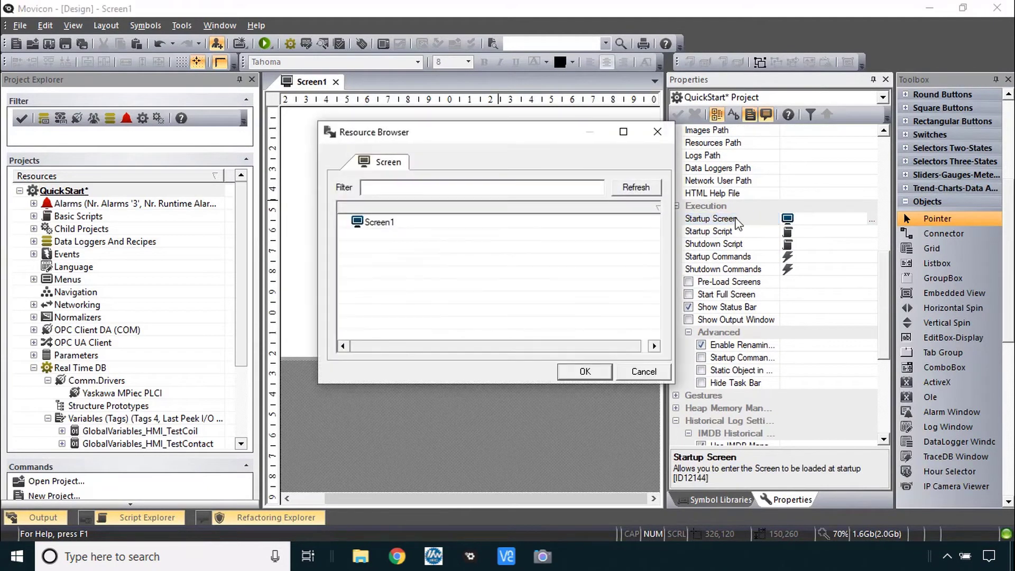
double_click(373, 222)
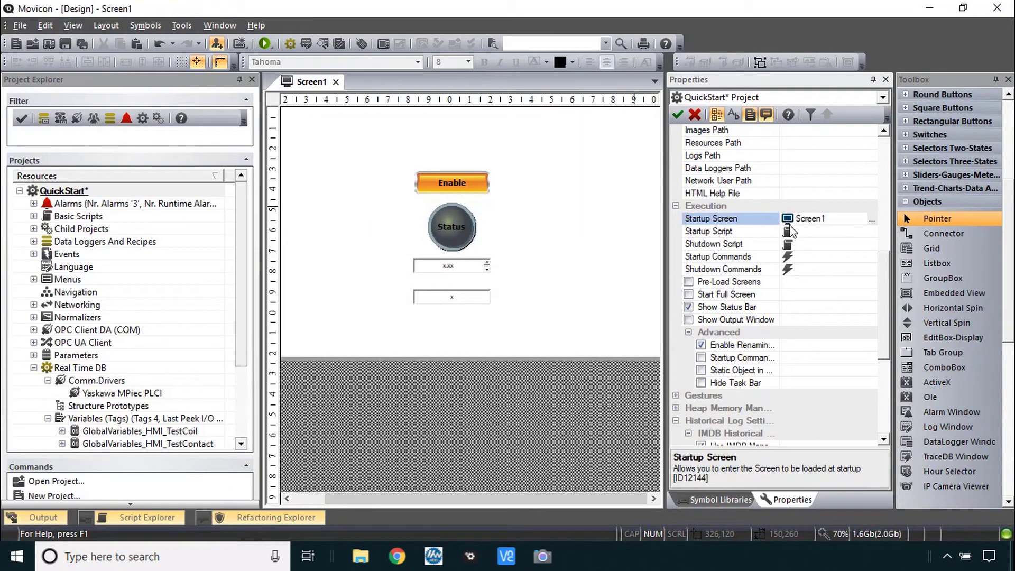
Step: Start the project's runtime simulation, saving the changes to QuickStart.movprj and accepting the evaluation mode notice
key("alt+Tab")
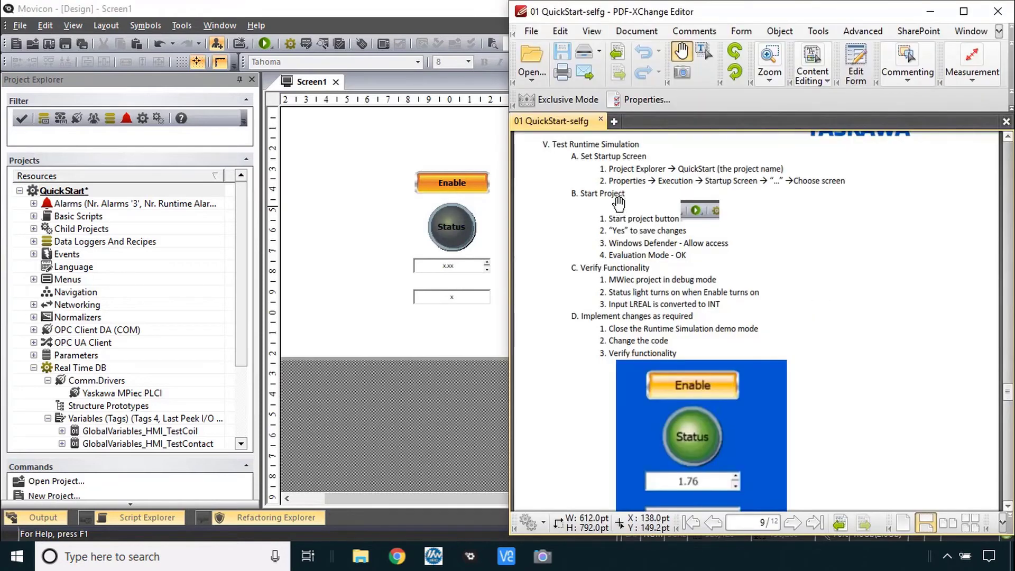
left_click(354, 142)
left_click(265, 44)
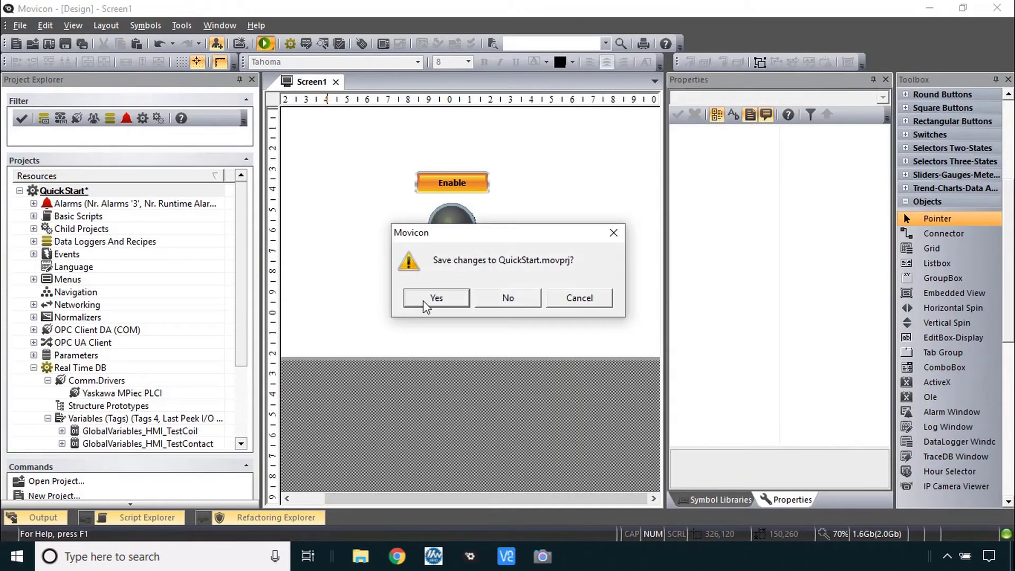
left_click(427, 299)
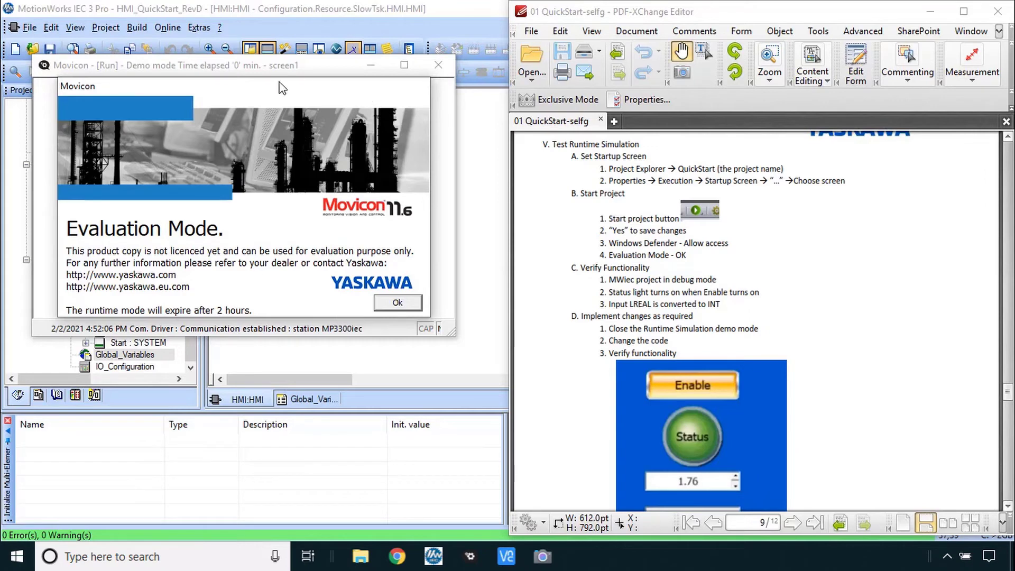
left_click(398, 303)
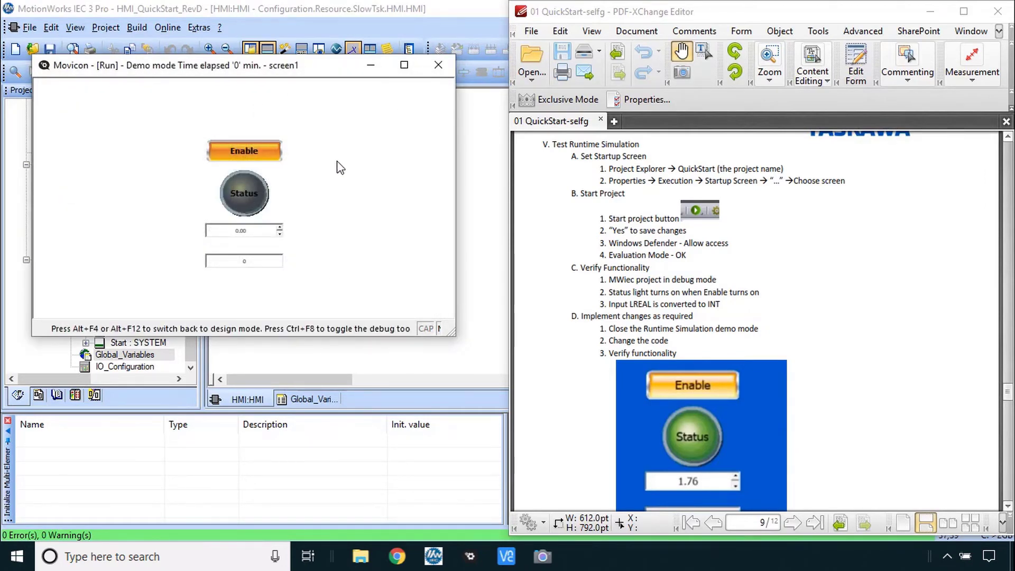
Step: Place the runtime window beside the MotionWorks IEC ladder and test the Enable button by switching it on and off
scroll(791, 217, "down", 4)
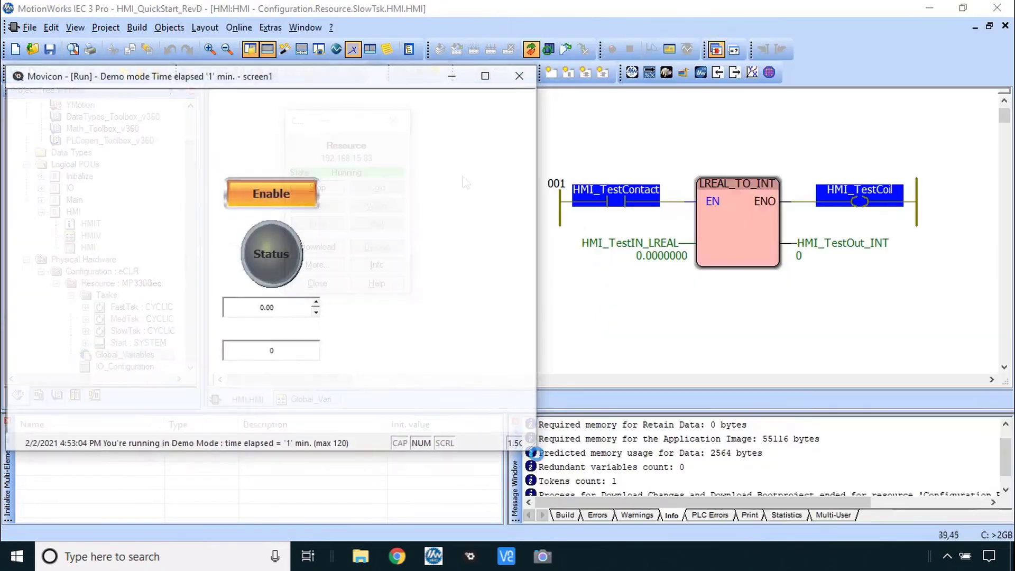
left_click_drag(533, 362, 485, 367)
left_click_drag(440, 345, 520, 399)
left_click(268, 177)
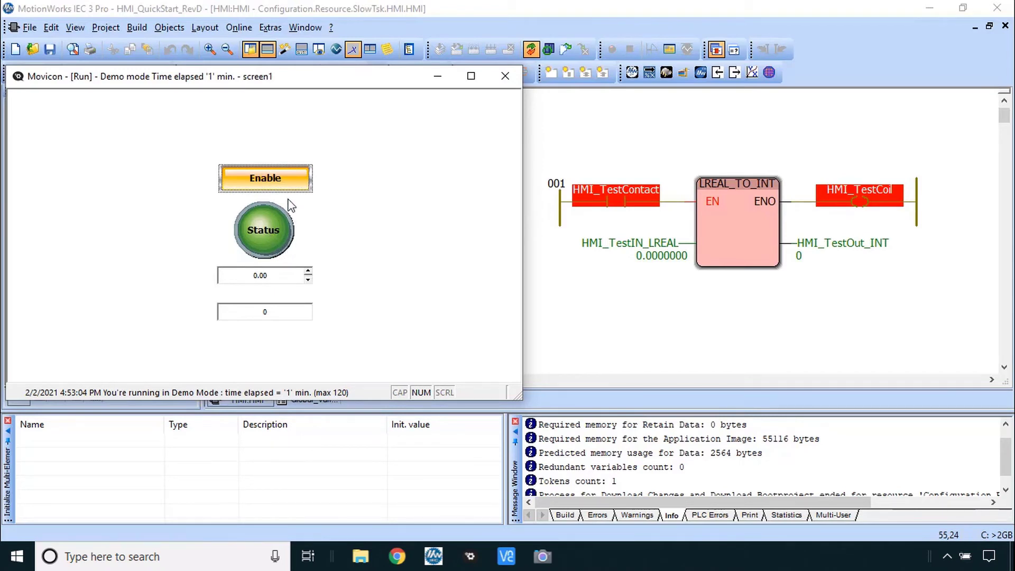
left_click(281, 184)
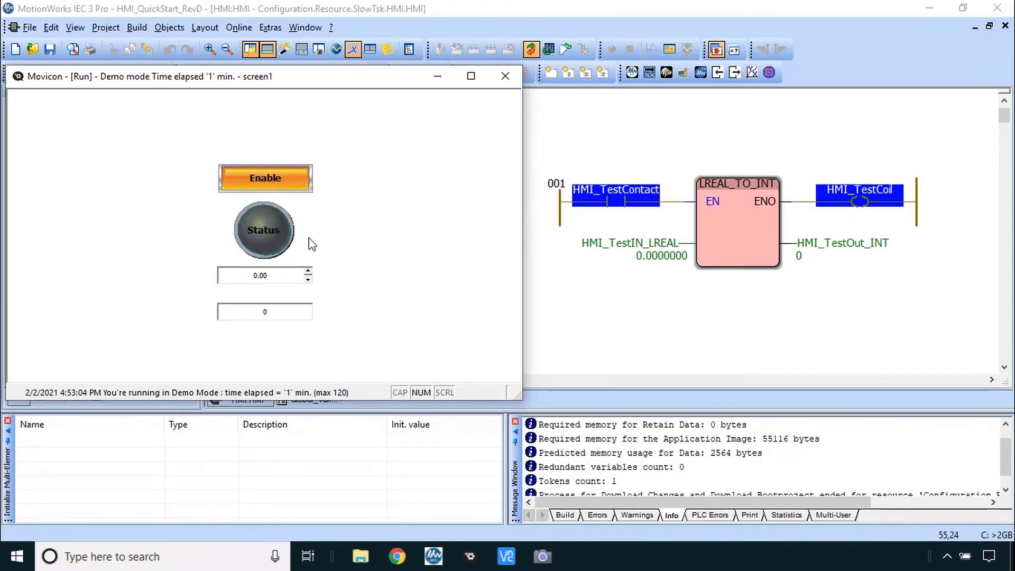
Step: Test the LREAL to INT conversion by raising the input box to 2.00, turning Enable on, and entering 2.40 and 2.50
left_click(308, 273)
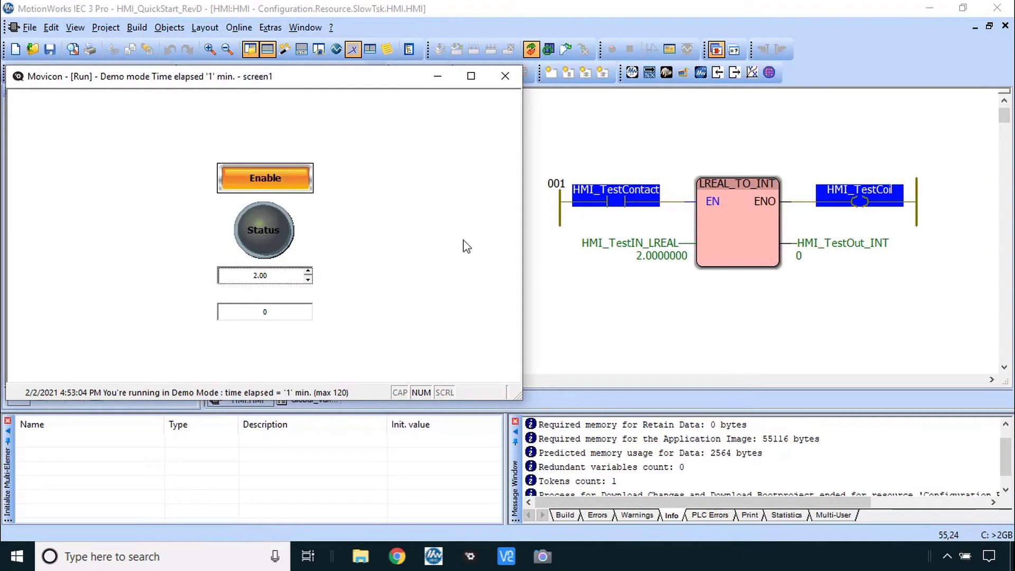
left_click(296, 178)
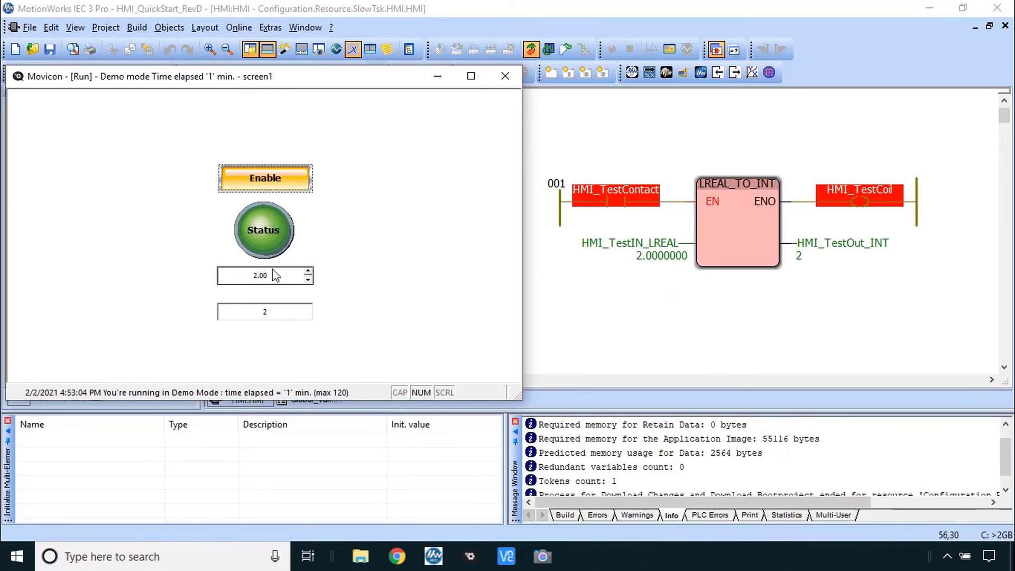
left_click(269, 282)
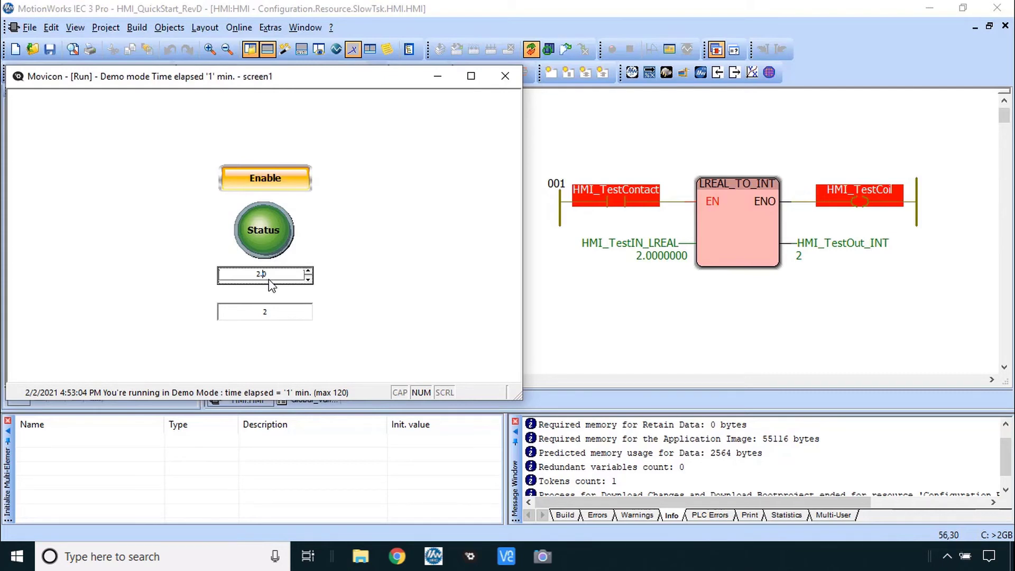
key("Return")
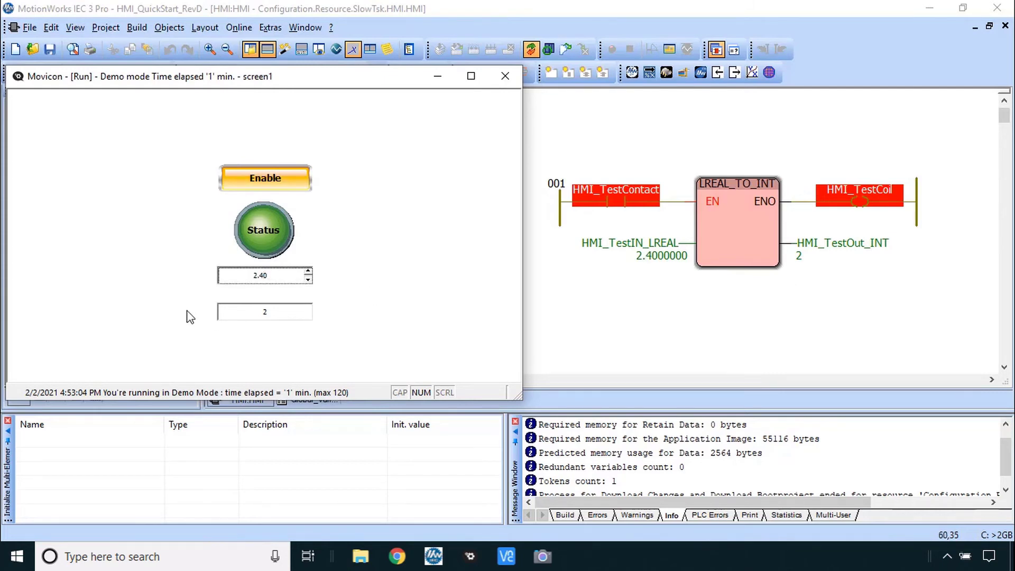
left_click(262, 277)
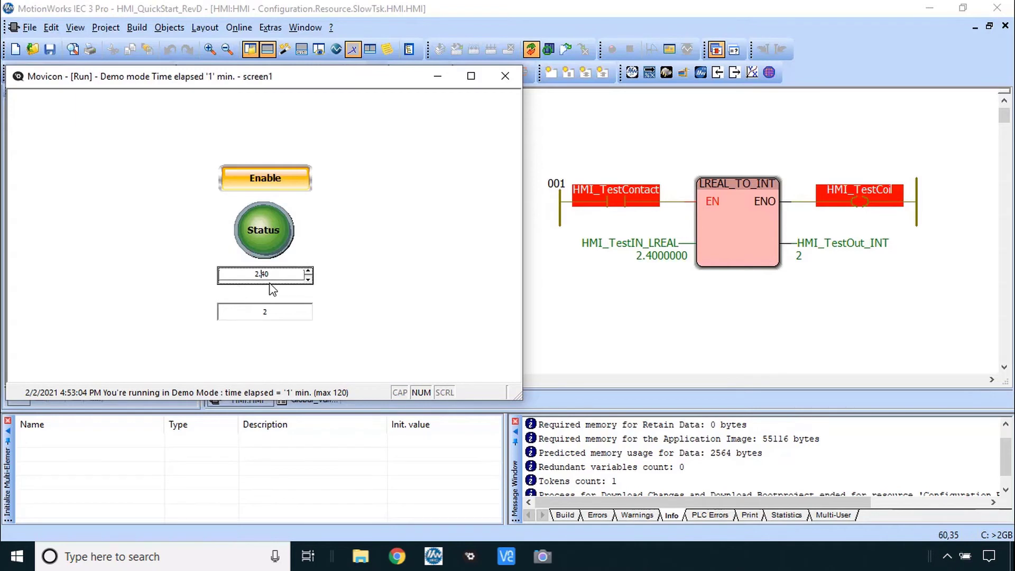
type("5")
key("Return")
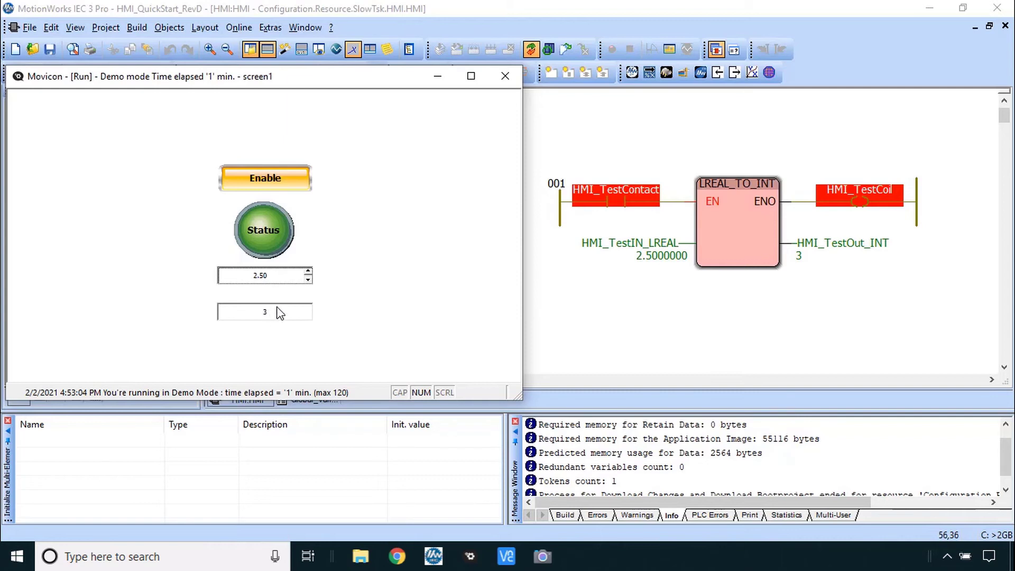
Step: Close the runtime simulation as the guide instructs and review the properties of the Enable button and Status light in design mode
key("alt+Tab")
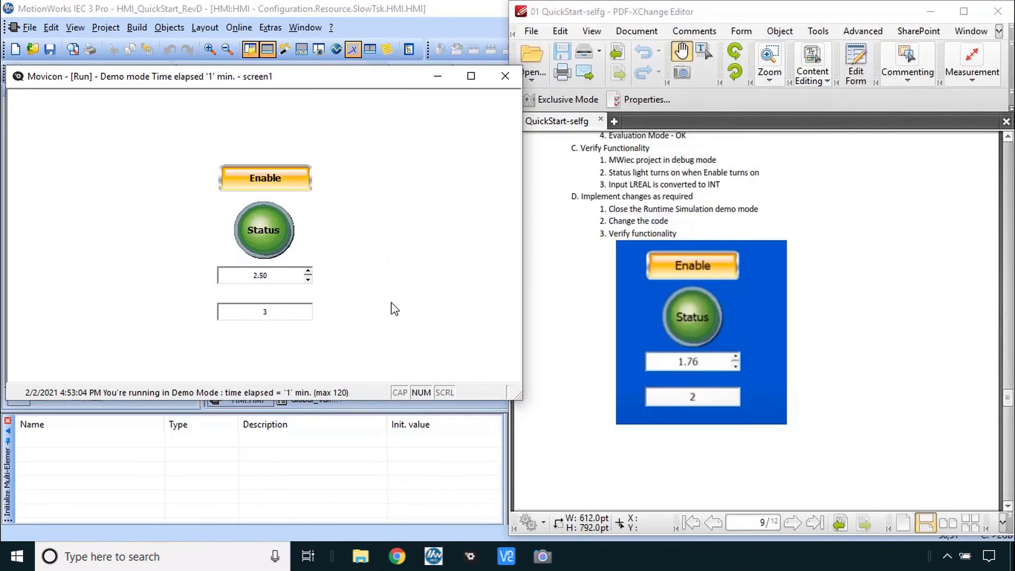
left_click(506, 78)
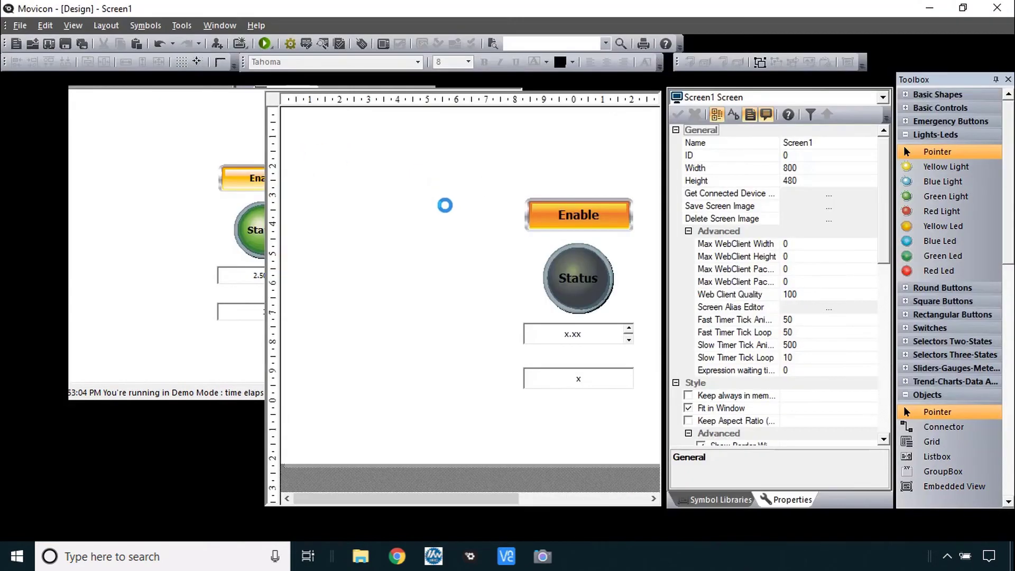
left_click(579, 218)
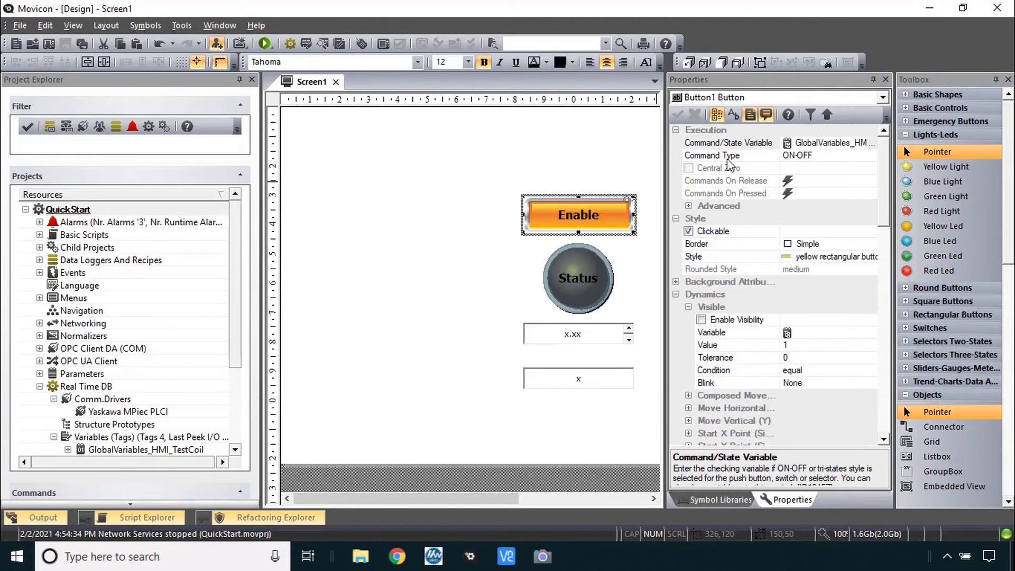
left_click(594, 275)
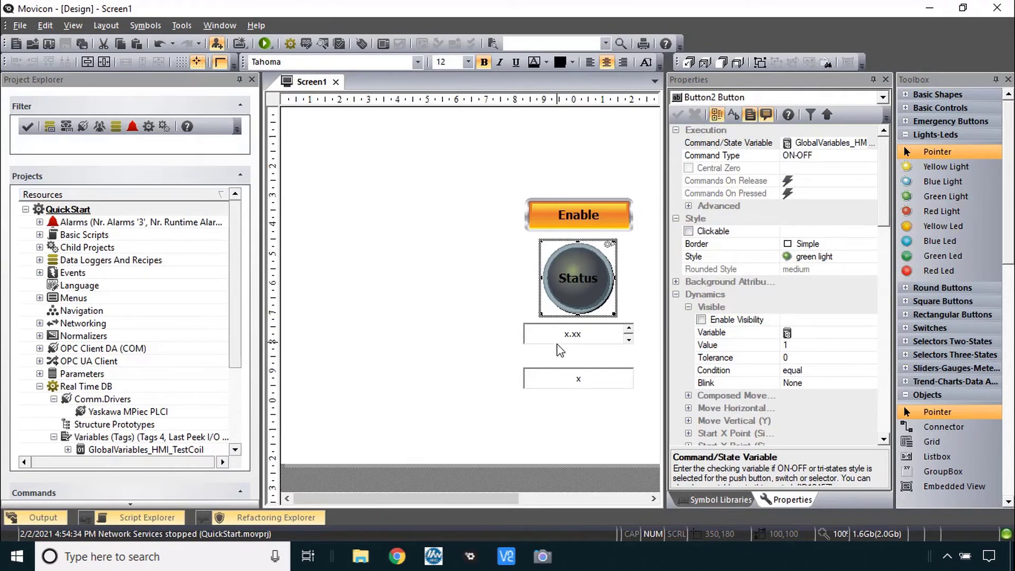
left_click(688, 555)
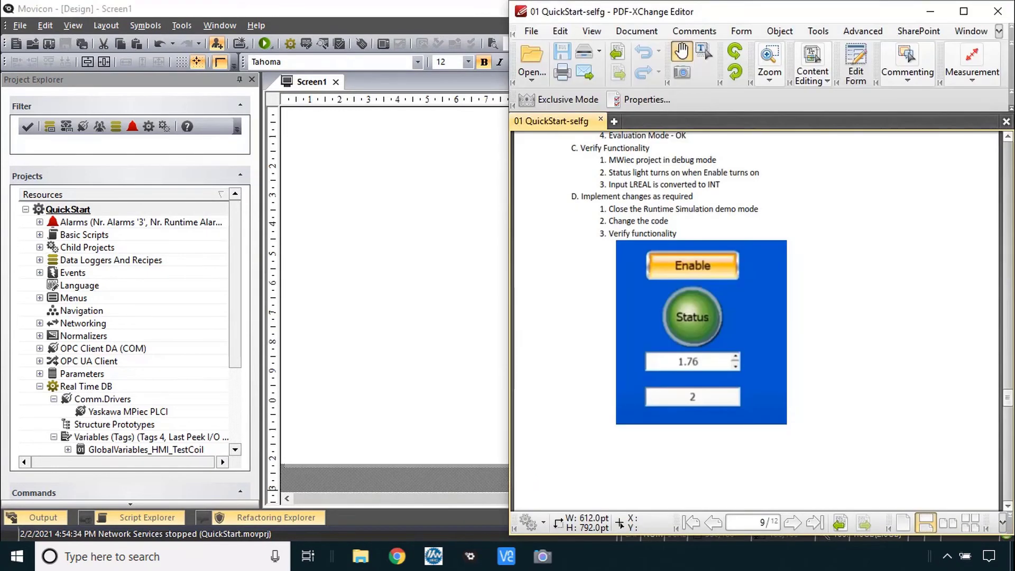
left_click(461, 208)
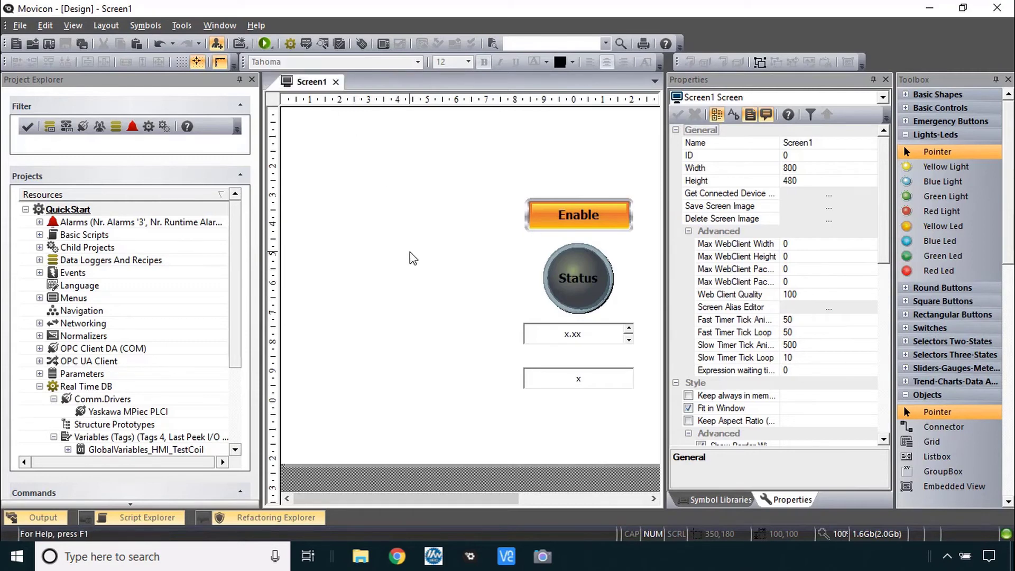
Step: Read the guide's section on running the project on HMI hardware and check the connection to the HMI in VNC Viewer
key("alt+Tab")
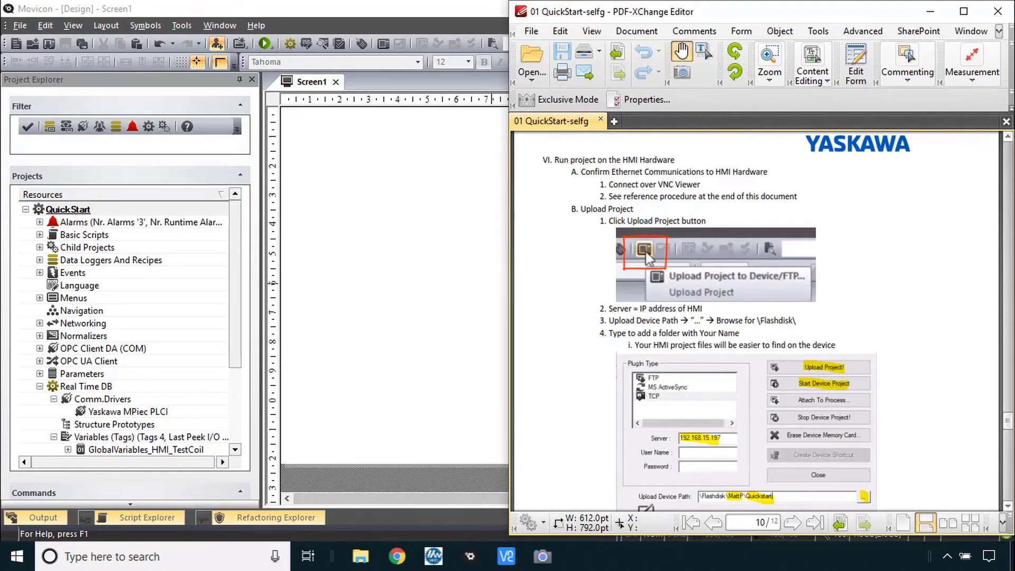
mouse_move(506, 556)
left_click(655, 492)
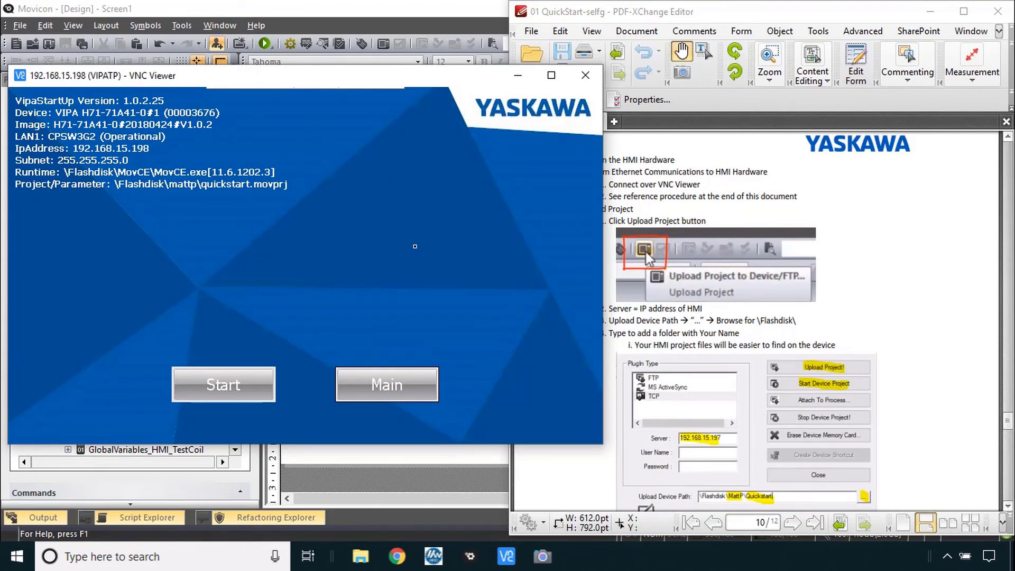
left_click(646, 252)
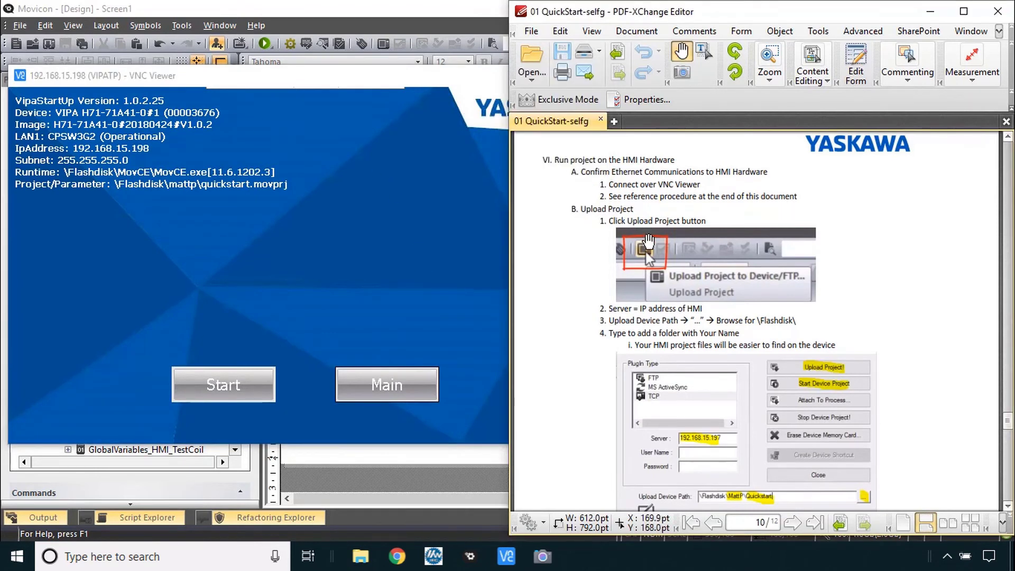
Step: Open the project upload settings, check the guide's upload instructions, and set the server to 192.168.15.198
left_click(338, 19)
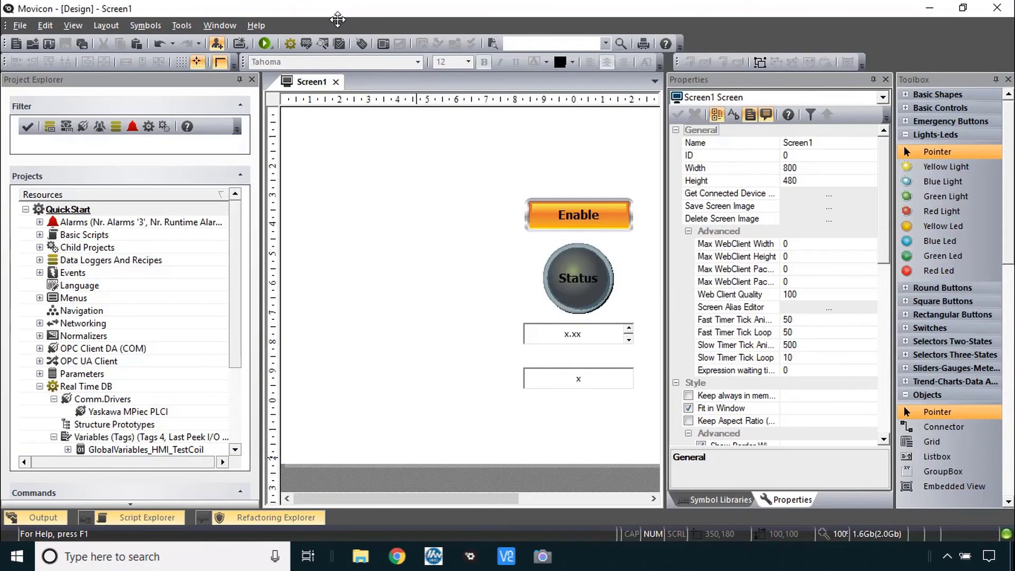
left_click(383, 45)
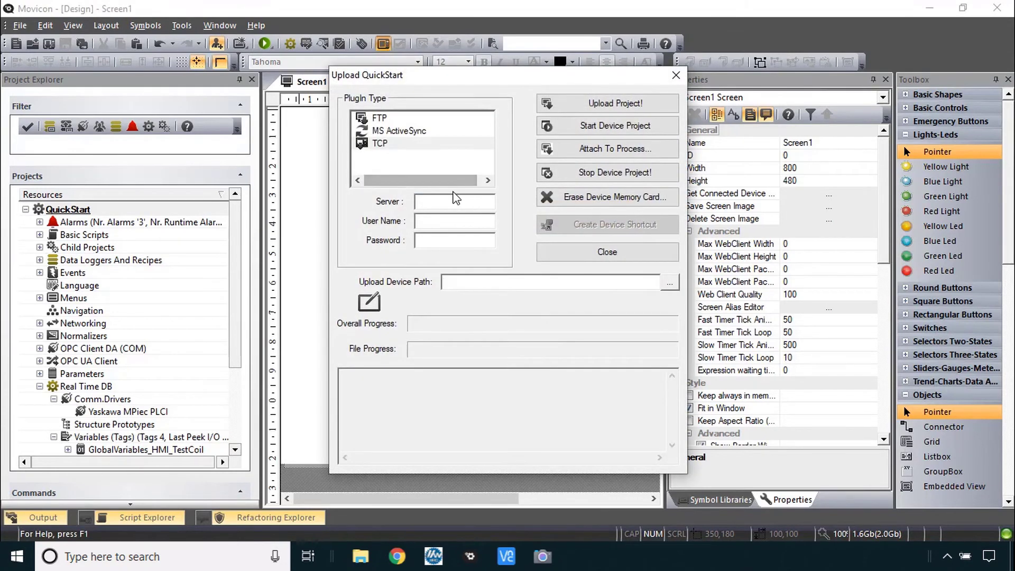
left_click(454, 201)
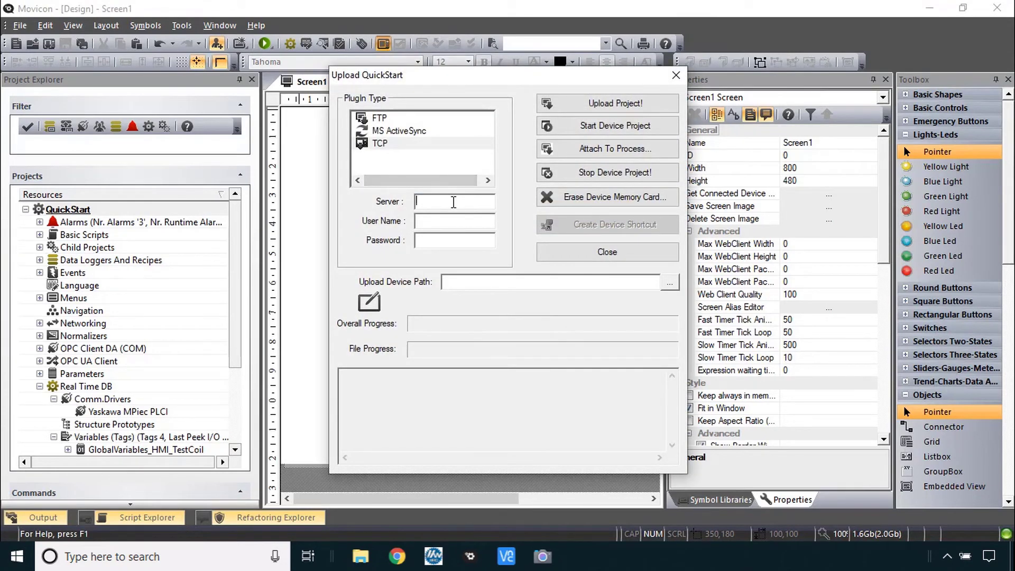
left_click(500, 281)
key("alt+Tab")
scroll(828, 327, "down", 5)
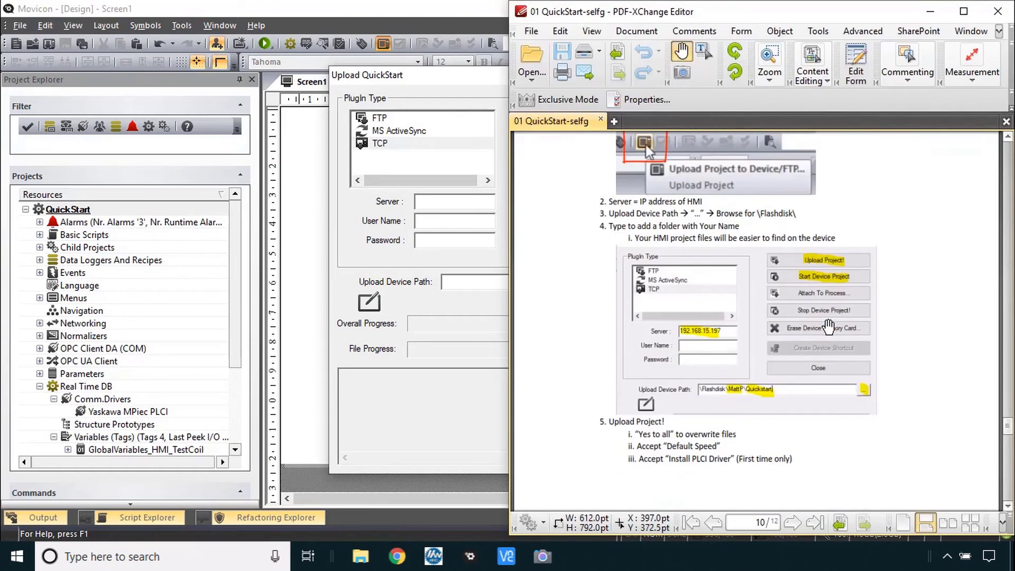
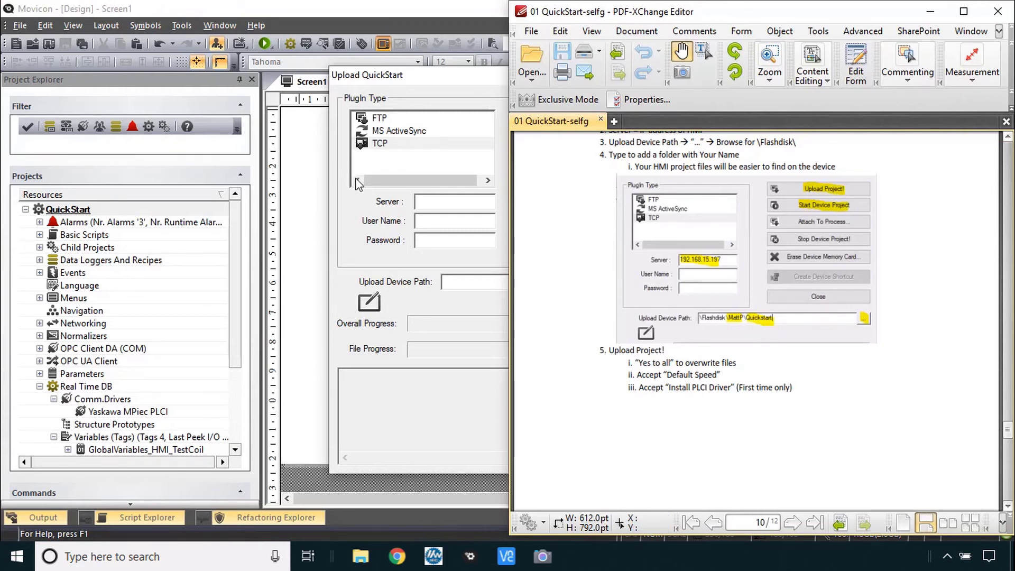
left_click(448, 204)
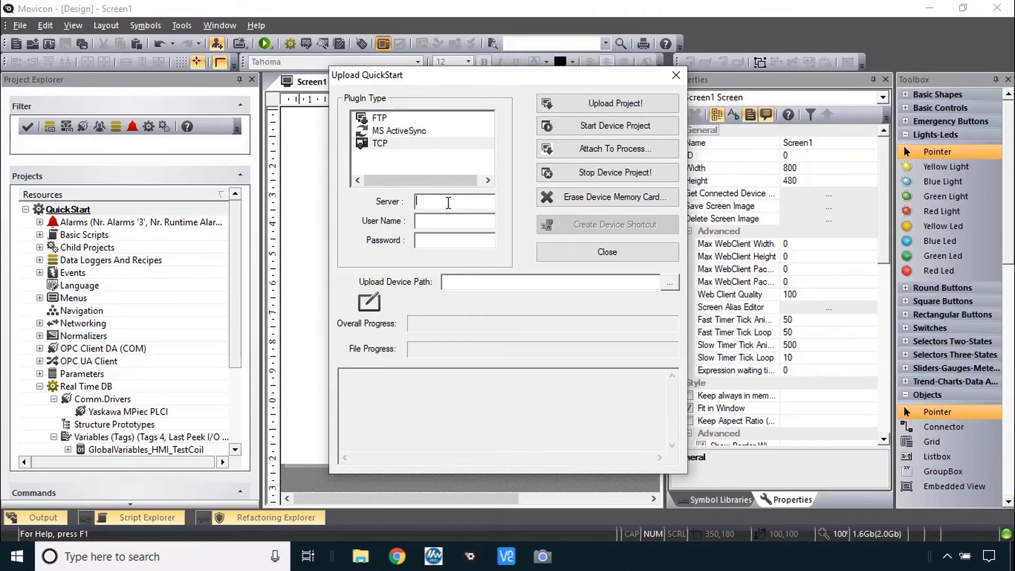
type("192.168.15.198")
Step: Browse the device at Default Speed (Local Network), select Flashdisk, and extend the upload path with a personal-name folder and a quickstart subfolder
left_click(670, 283)
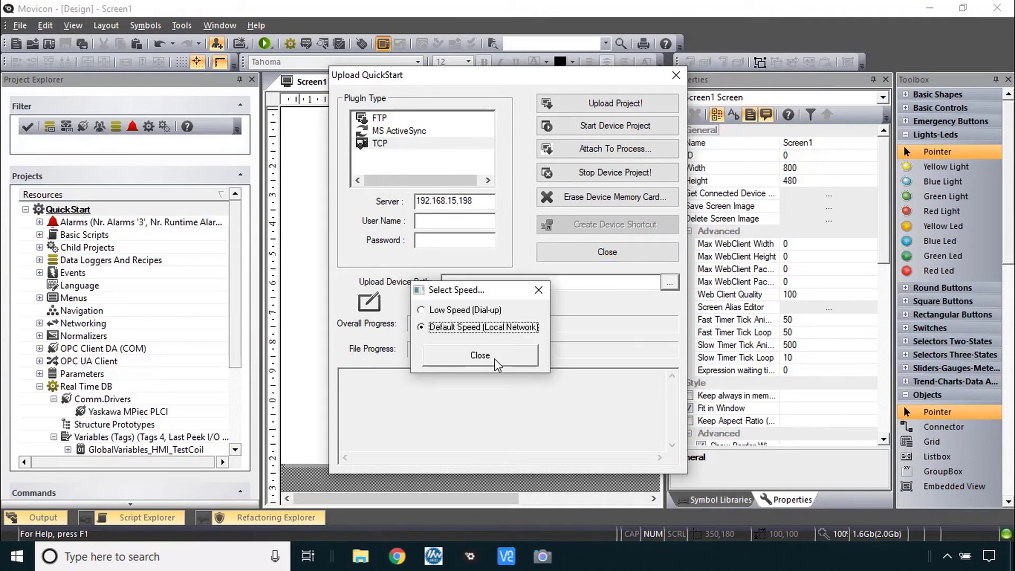
left_click(493, 355)
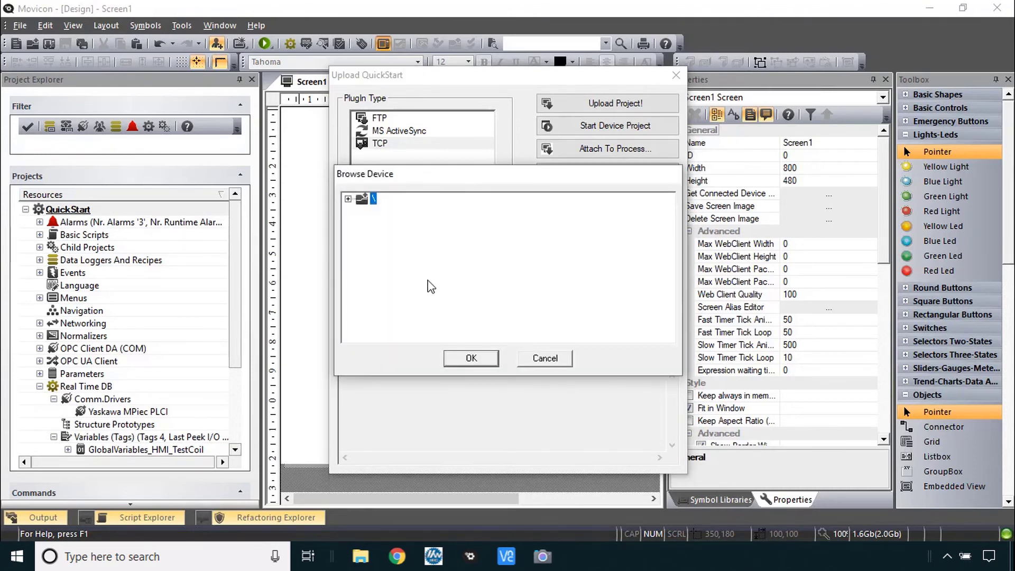
left_click(376, 223)
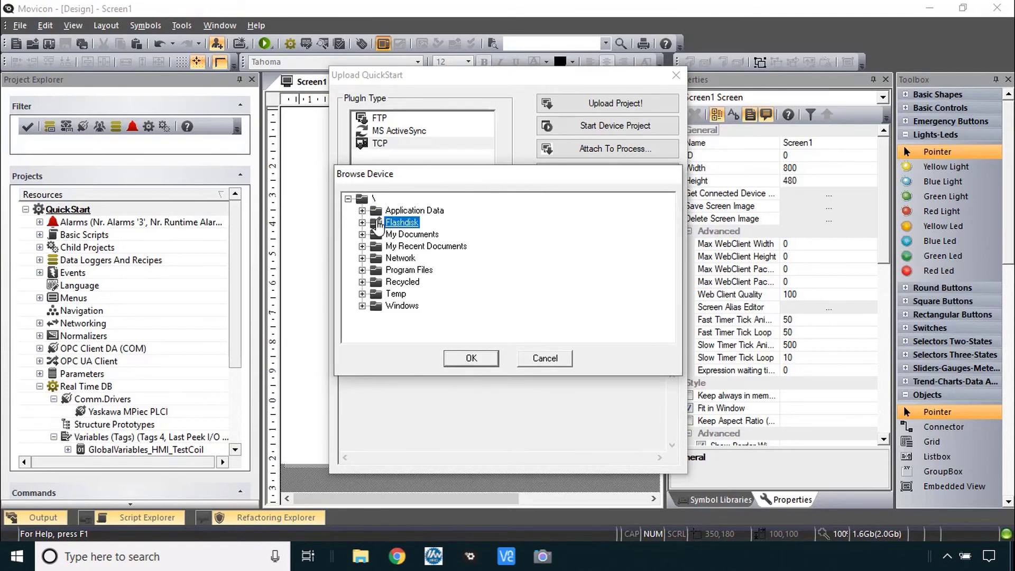
left_click(471, 358)
left_click(525, 284)
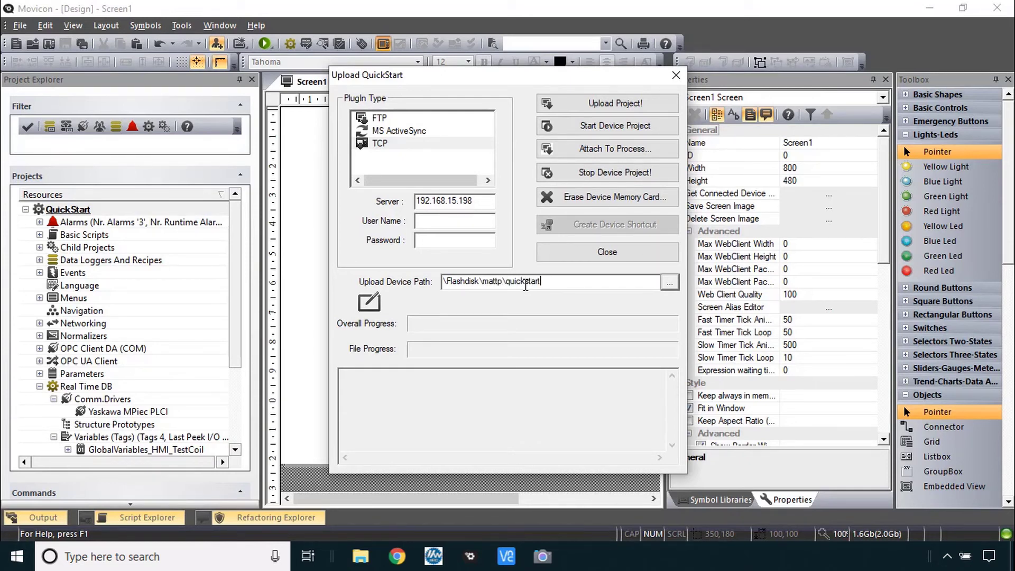
Step: Upload the QuickStart project to the HMI and check the upload log
left_click(599, 100)
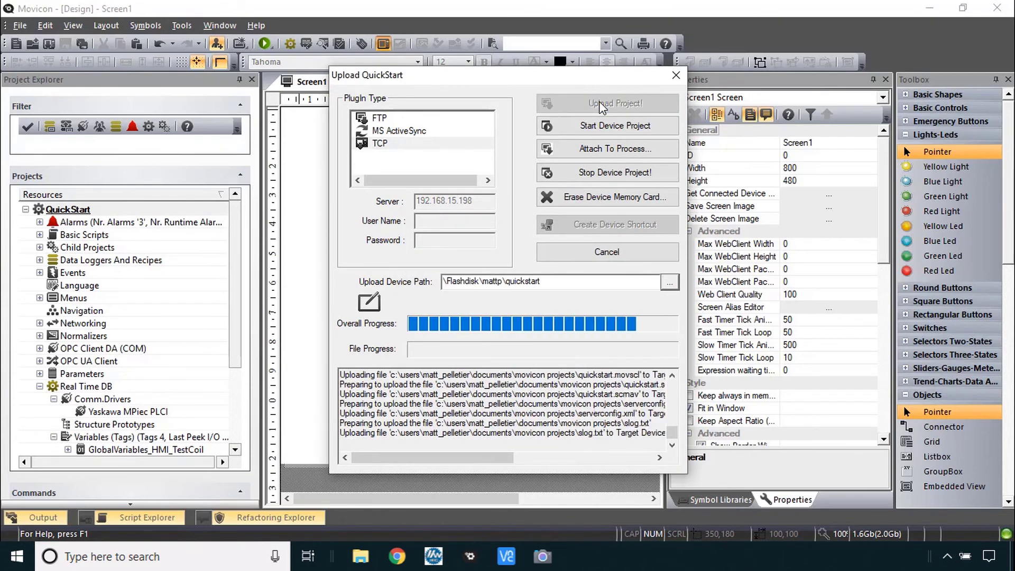
left_click_drag(340, 432, 434, 438)
left_click(479, 440)
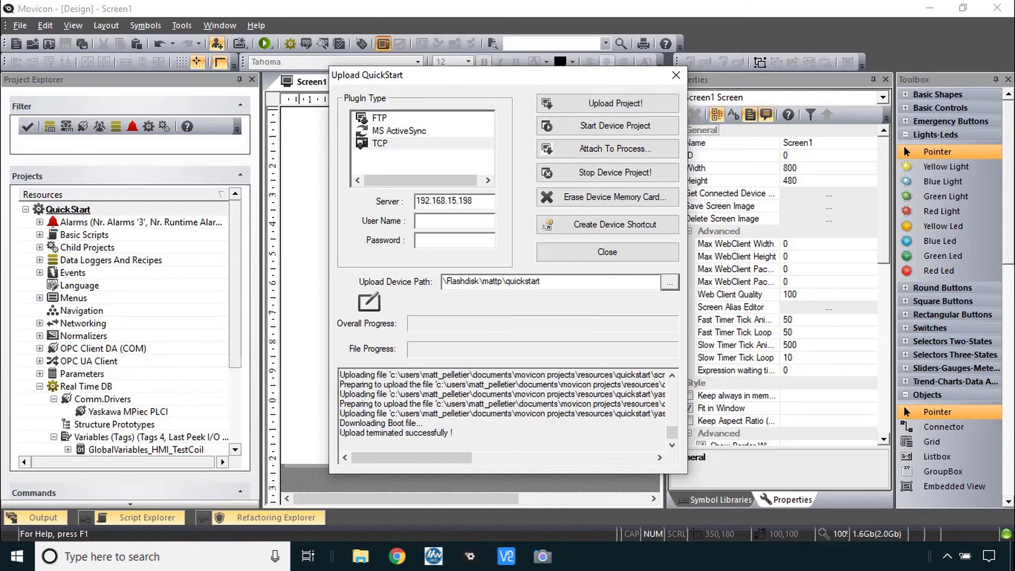
Step: Read the guide's upload confirmation and Run Project sections, and stop the project on the device
key("alt+Tab")
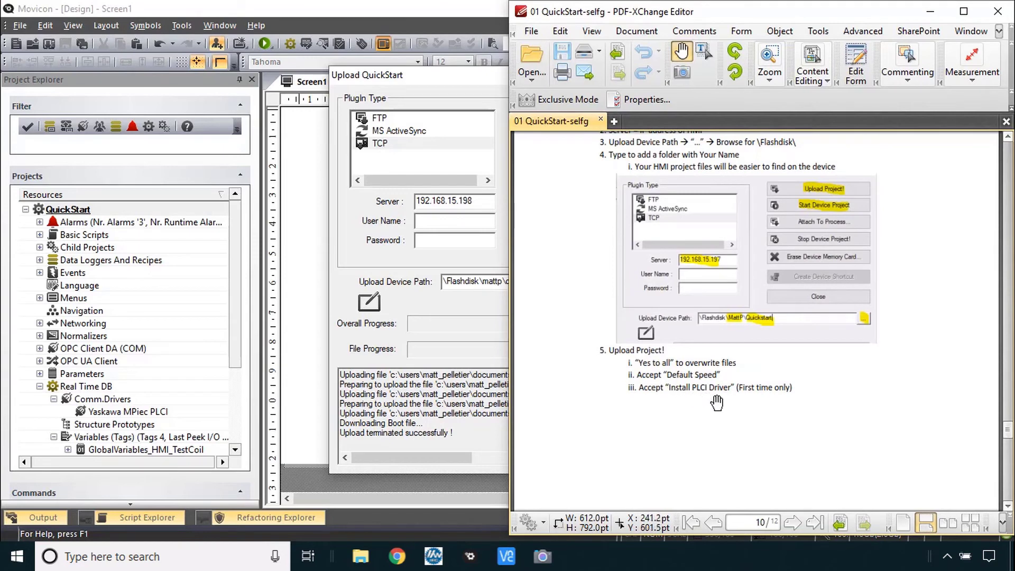
scroll(720, 404, "down", 5)
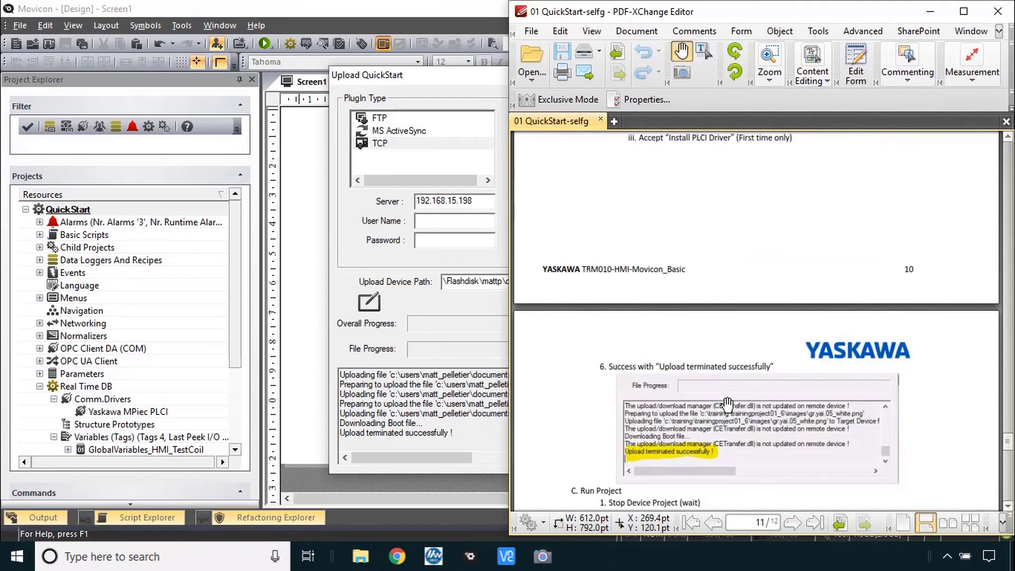
scroll(728, 405, "down", 4)
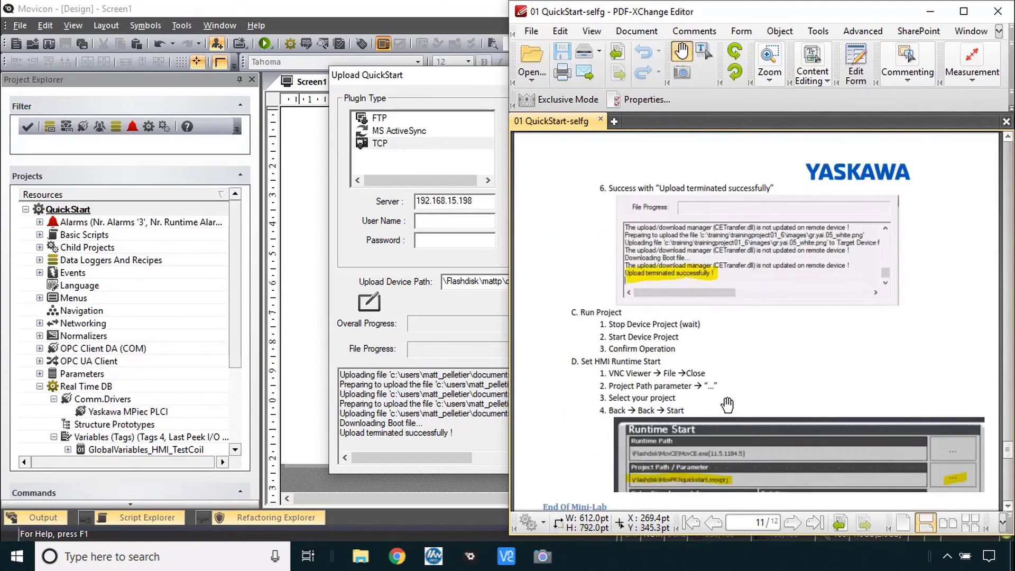
scroll(728, 405, "down", 5)
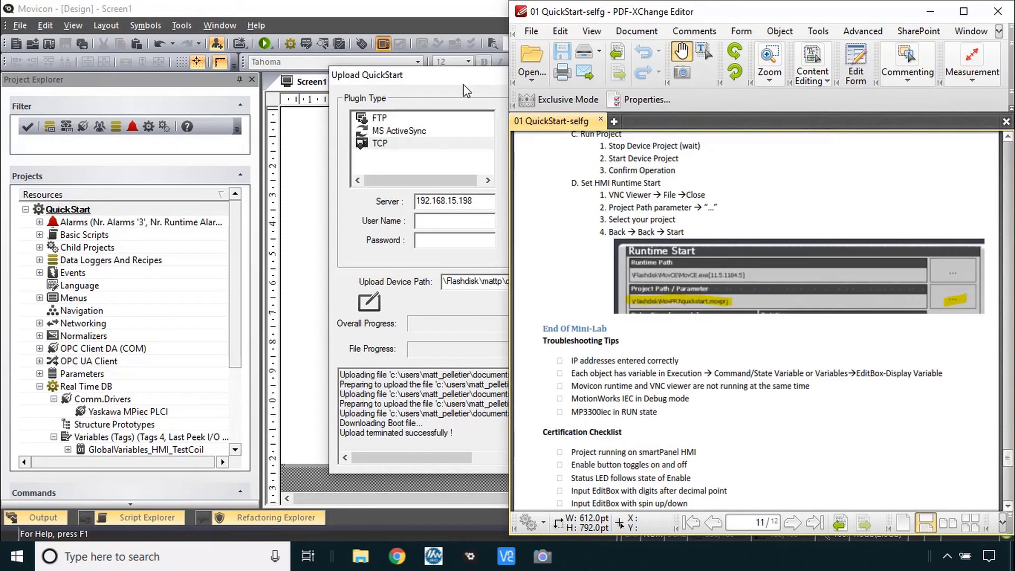
left_click(463, 84)
left_click(591, 178)
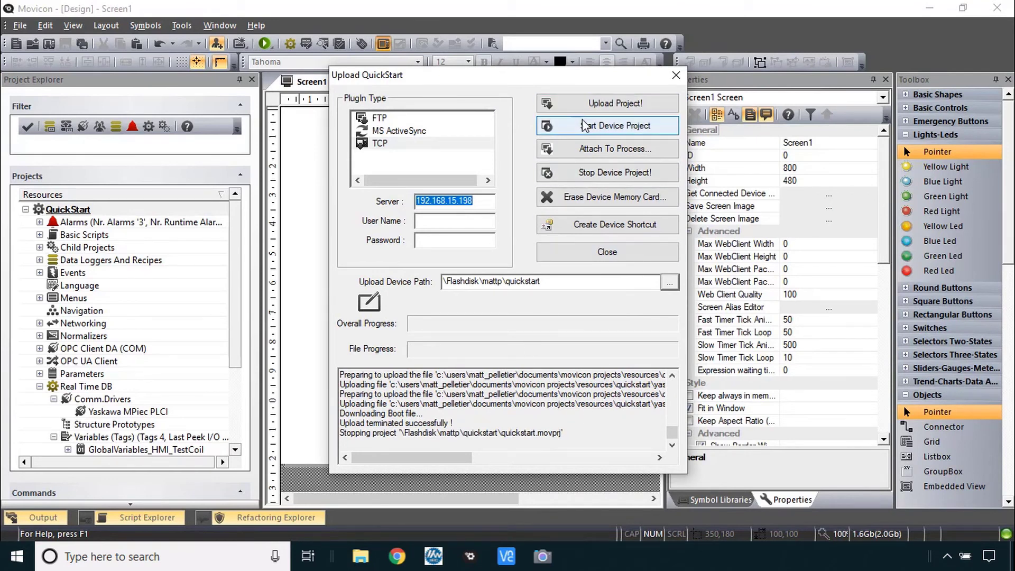
Step: Place the upload window beside the HMI's VNC Viewer window and start the device project
left_click_drag(479, 68, 161, 65)
mouse_move(507, 555)
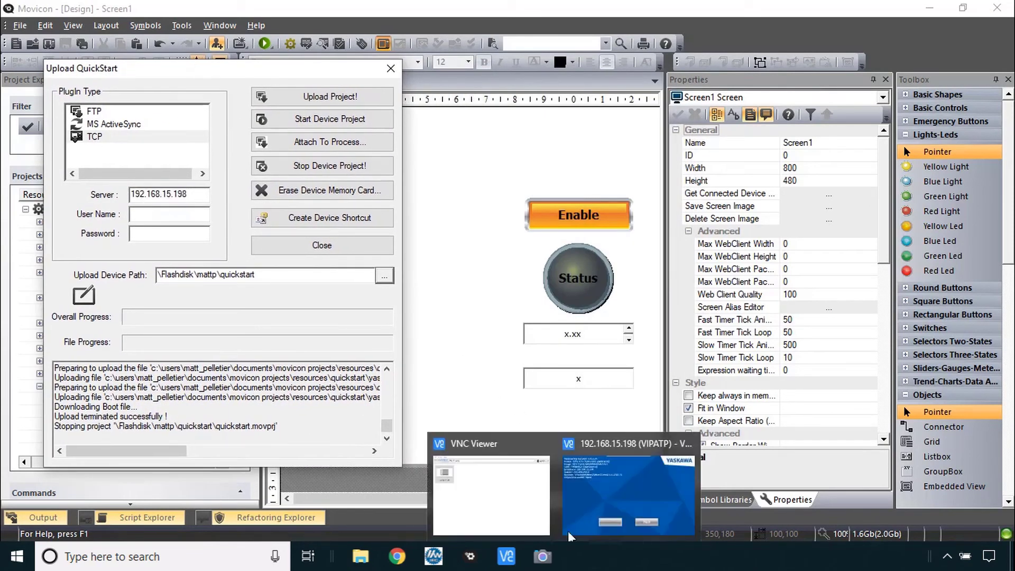
left_click(603, 507)
left_click_drag(367, 80, 742, 79)
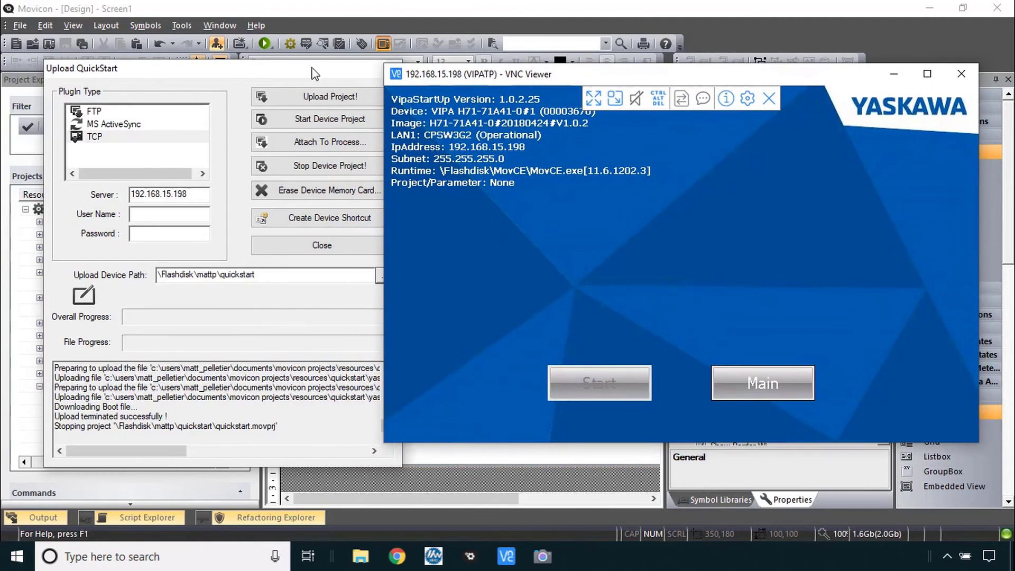
left_click(311, 121)
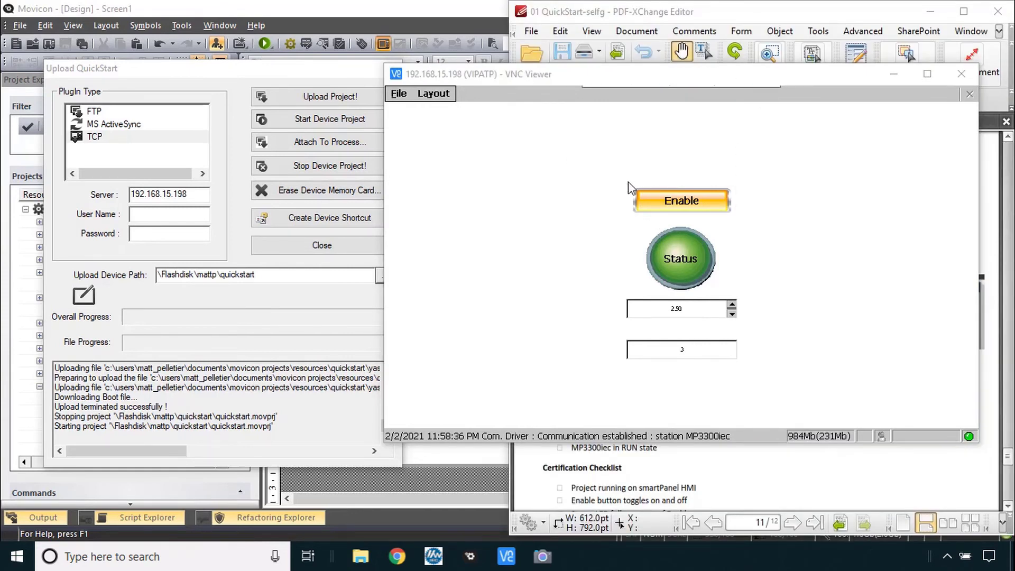
Step: Check the guide's Set HMI Runtime Start section and close the running project on the HMI through VNC Viewer
left_click(705, 476)
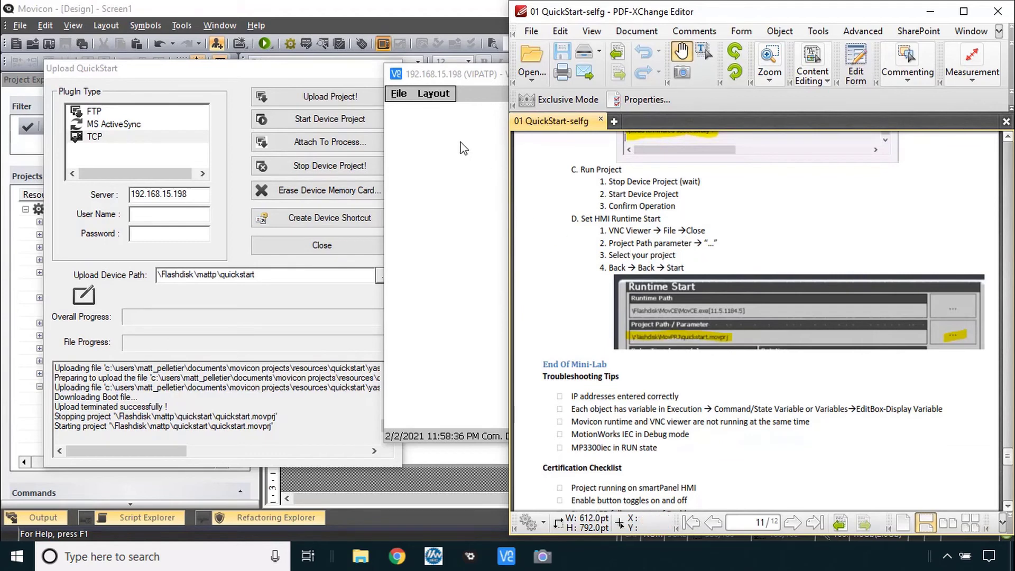
left_click(419, 121)
left_click(398, 96)
left_click(409, 113)
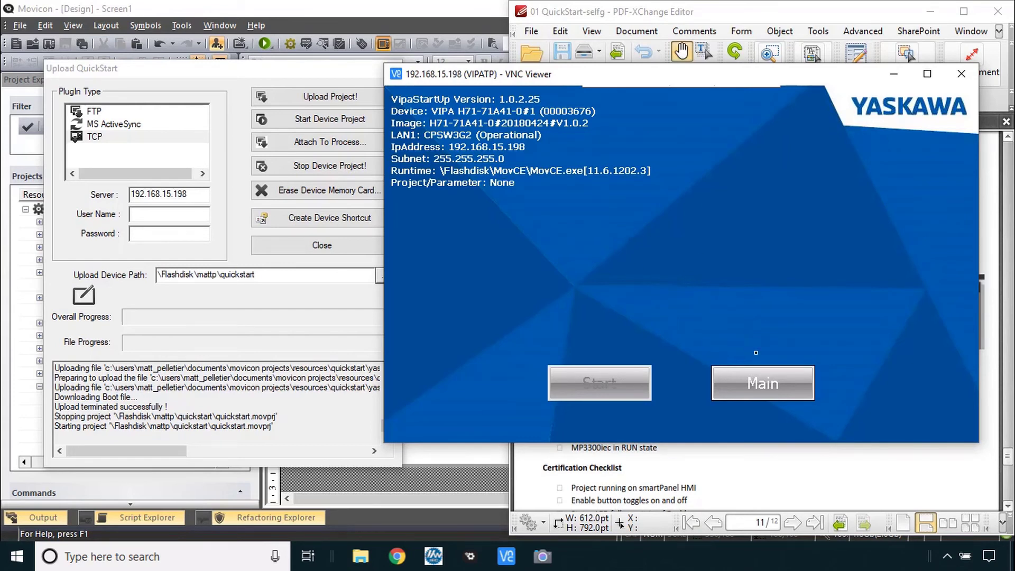
Step: In the HMI's Runtime Start settings, set the Project Path / Parameter to the uploaded quickstart.movprj inside the quickstart folder on Flashdisk
left_click(753, 385)
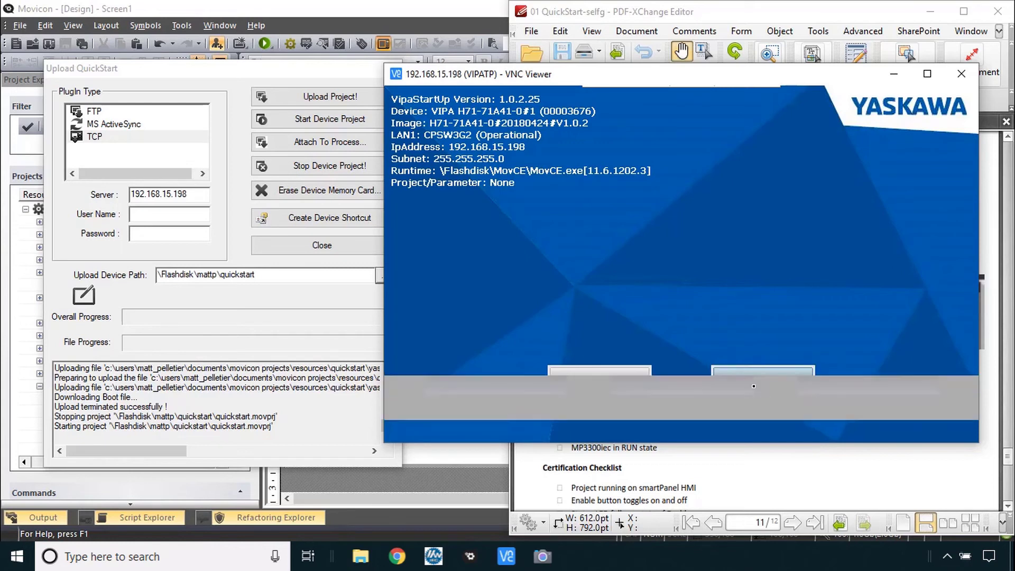
left_click(495, 217)
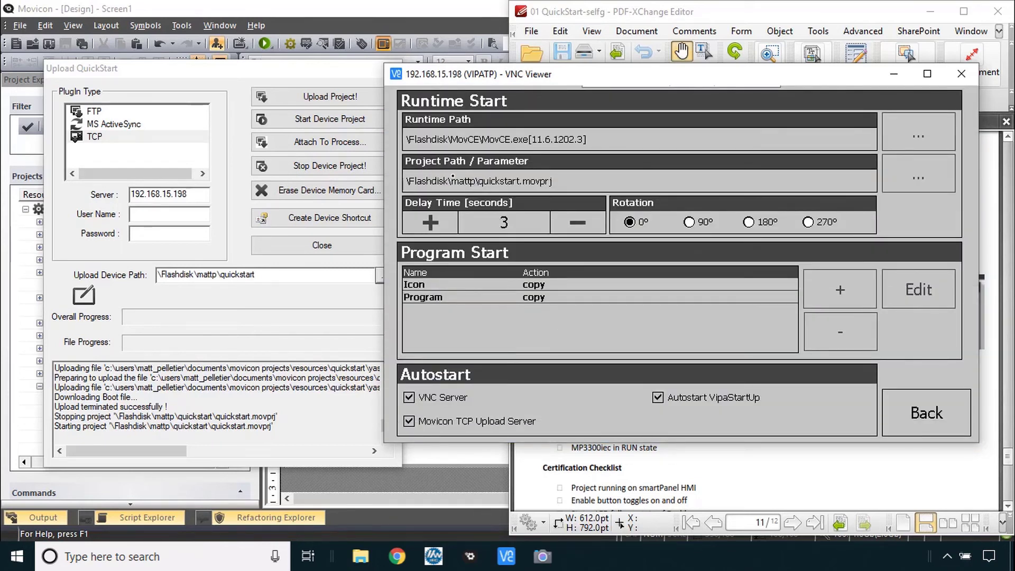
left_click(920, 179)
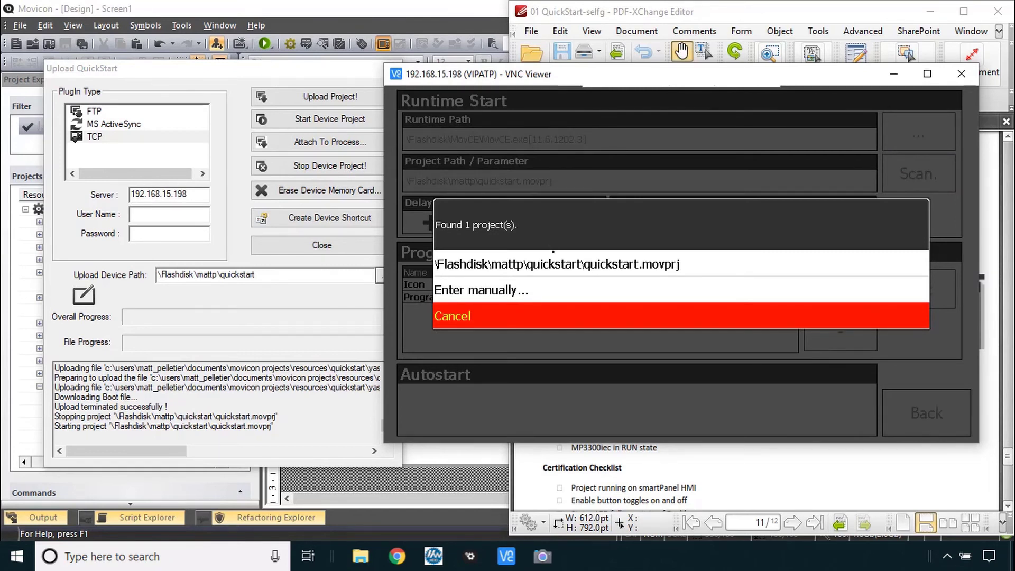
left_click(550, 264)
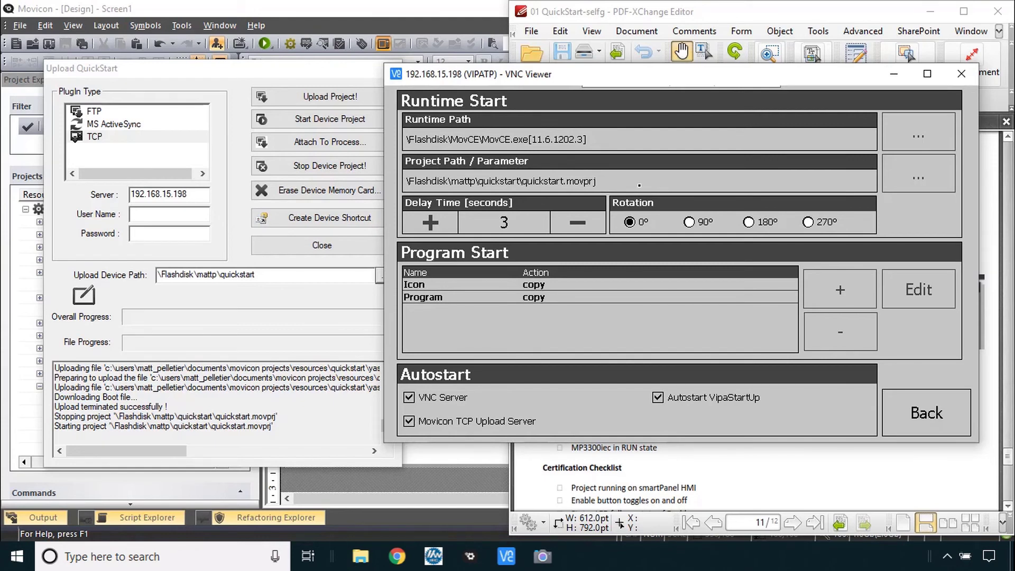
Step: Follow the guide to leave the HMI's startup settings and start the project on the HMI
left_click(642, 466)
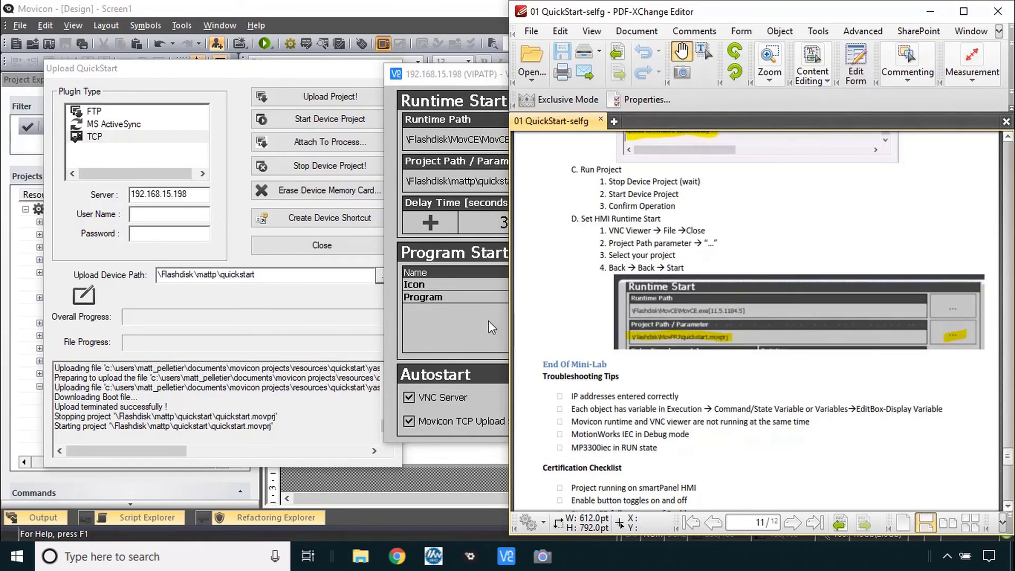
left_click(476, 328)
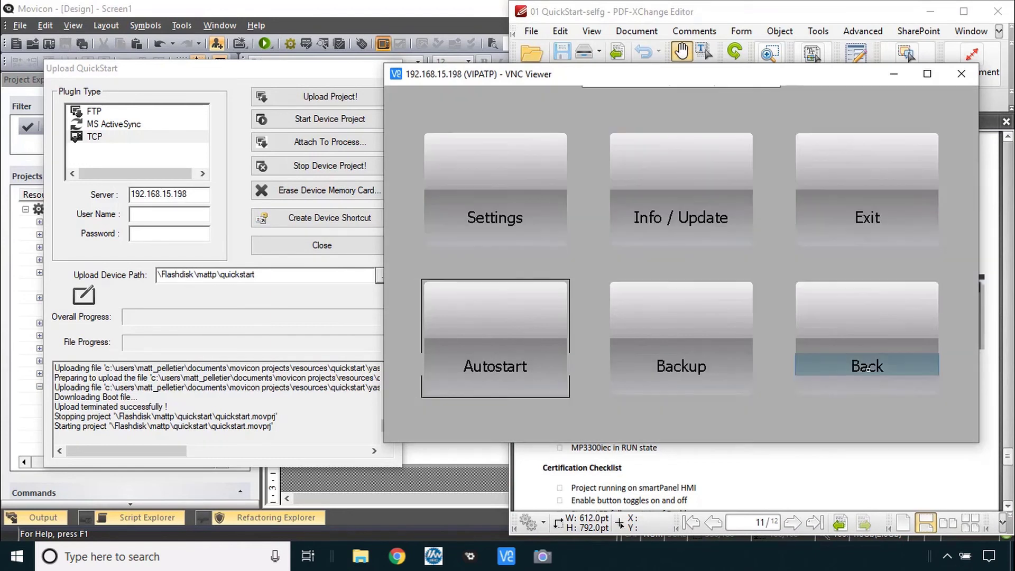
left_click(869, 368)
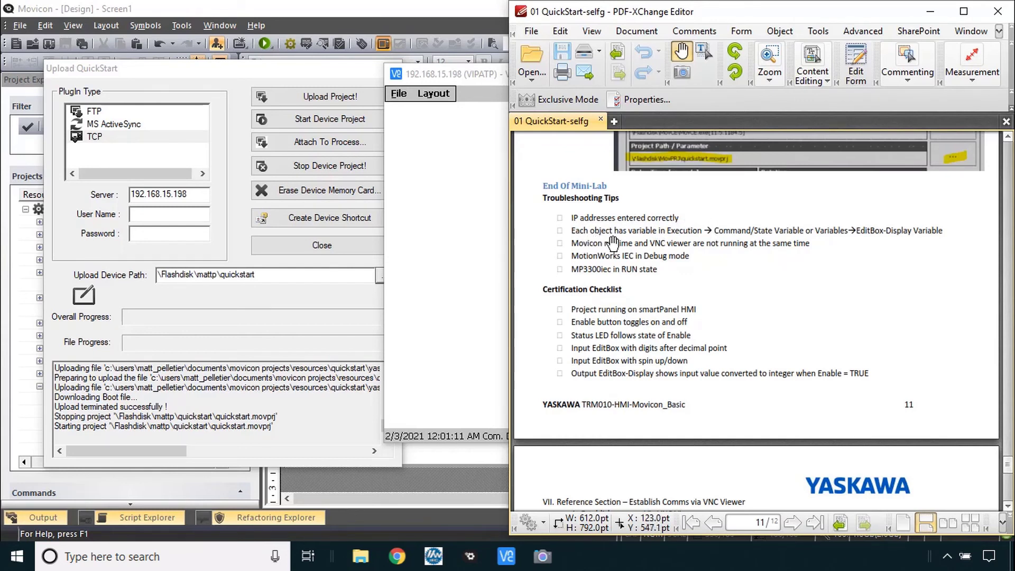
Step: Close the upload window and check the variables assigned to the Enable button and the input box, as the troubleshooting tips advise
left_click(335, 73)
left_click(393, 71)
left_click(624, 207)
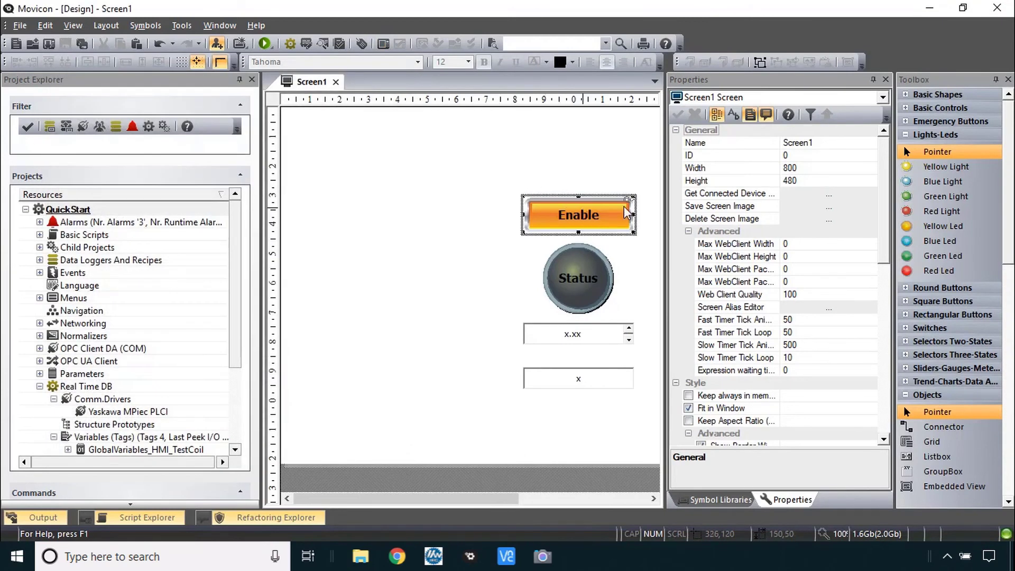
left_click(761, 148)
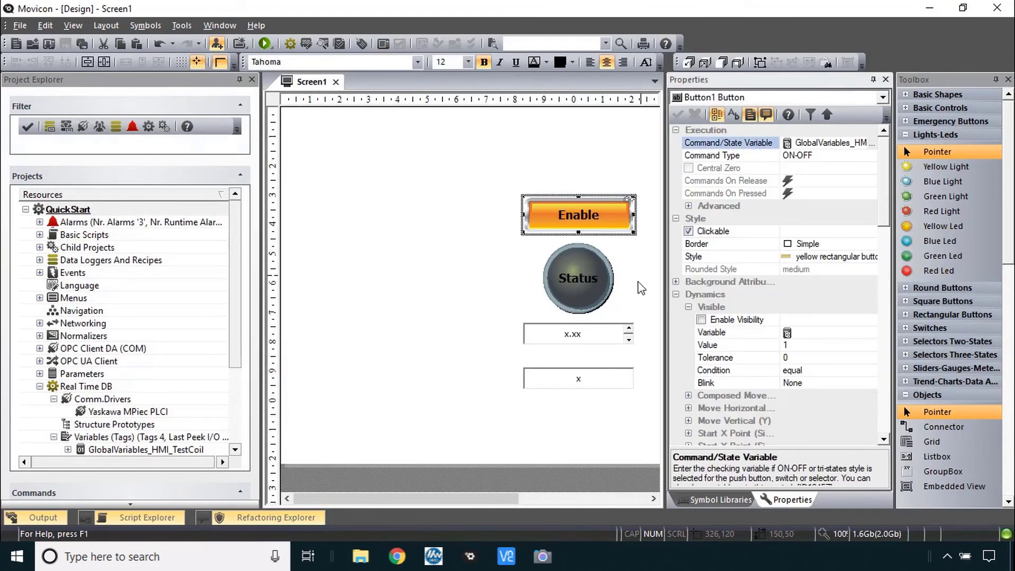
left_click(616, 329)
left_click(732, 144)
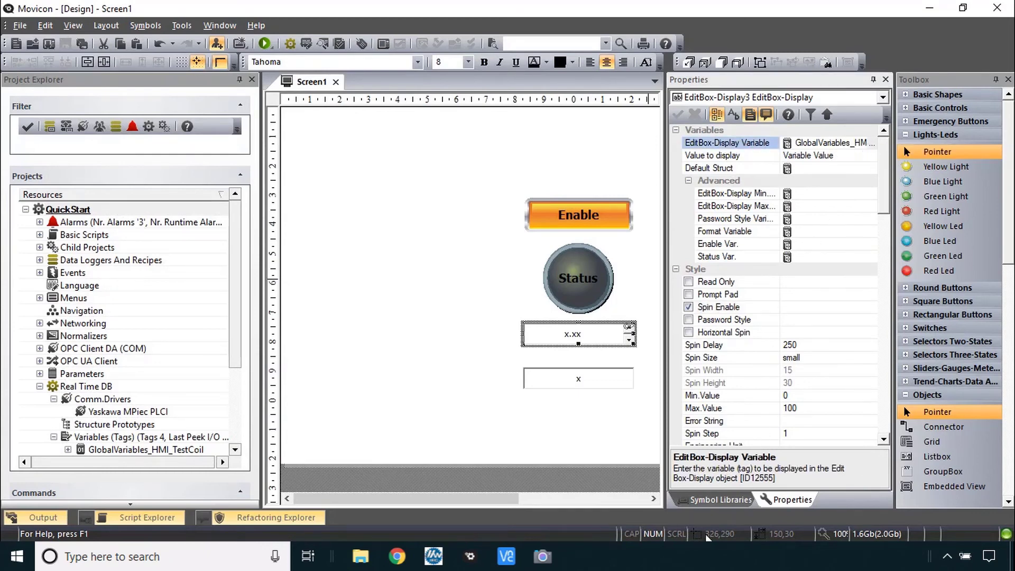
Step: Review the guide's troubleshooting tips and start the project's runtime simulation for comparison with the HMI in VNC Viewer
key("alt+Tab")
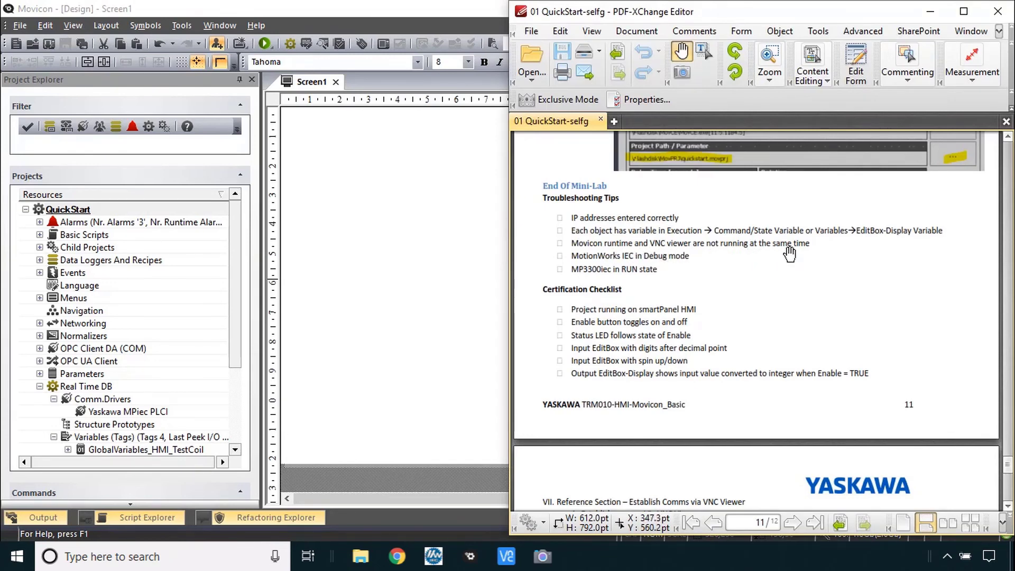
left_click(469, 207)
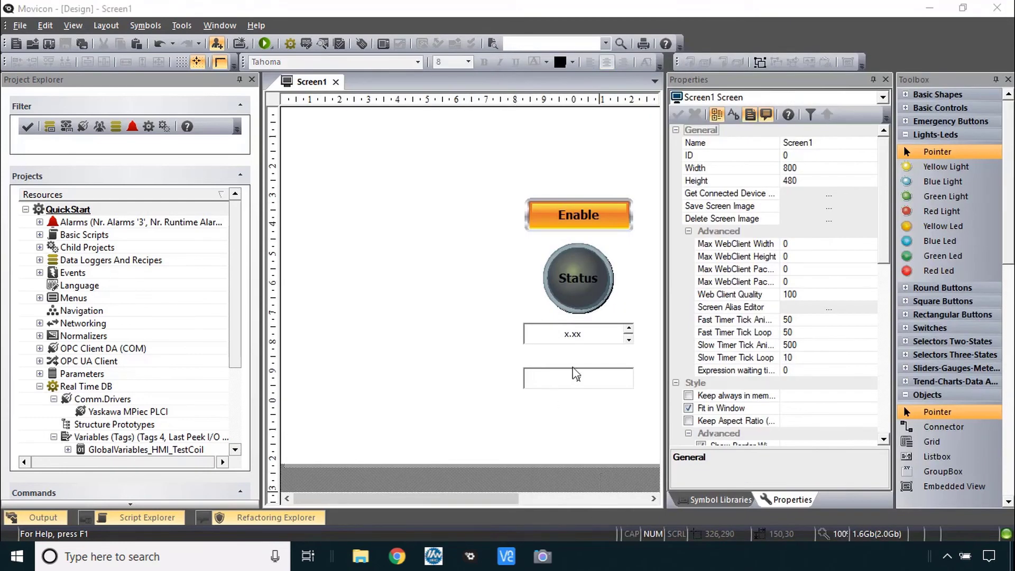
left_click(266, 44)
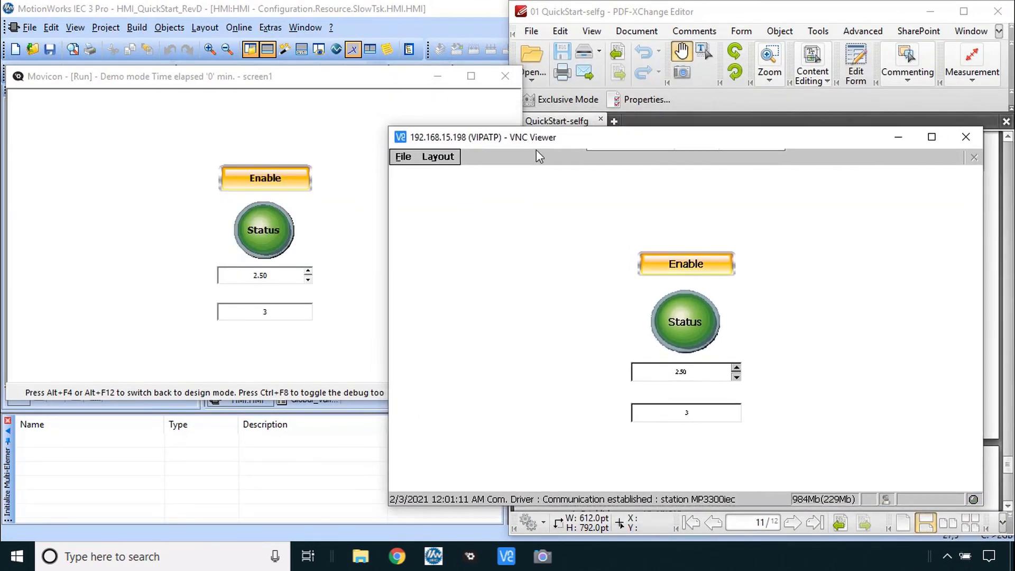
Step: Operate the Enable button on the HMI in VNC Viewer and compare its response with the Movicon simulation
left_click(685, 263)
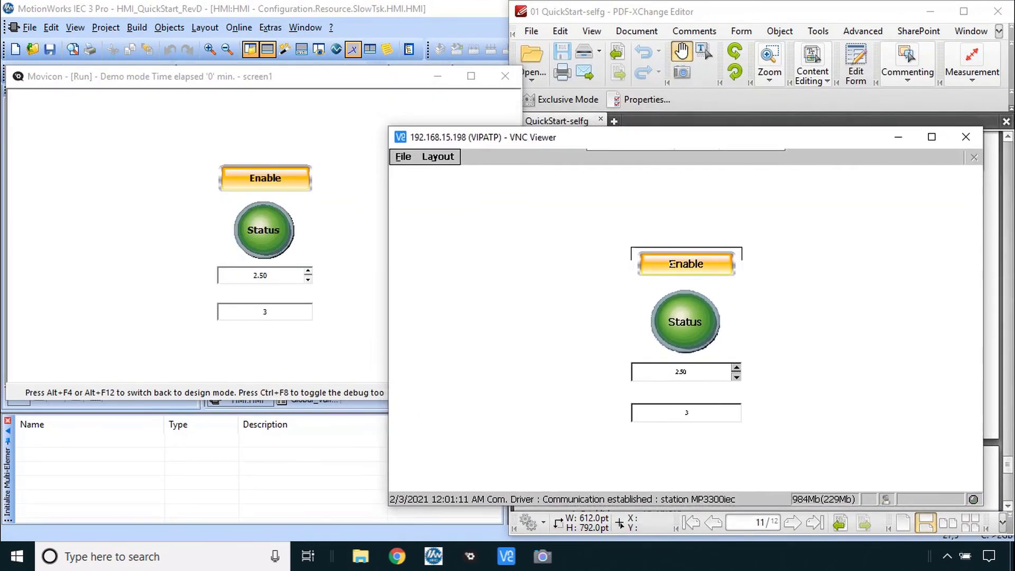
left_click(273, 181)
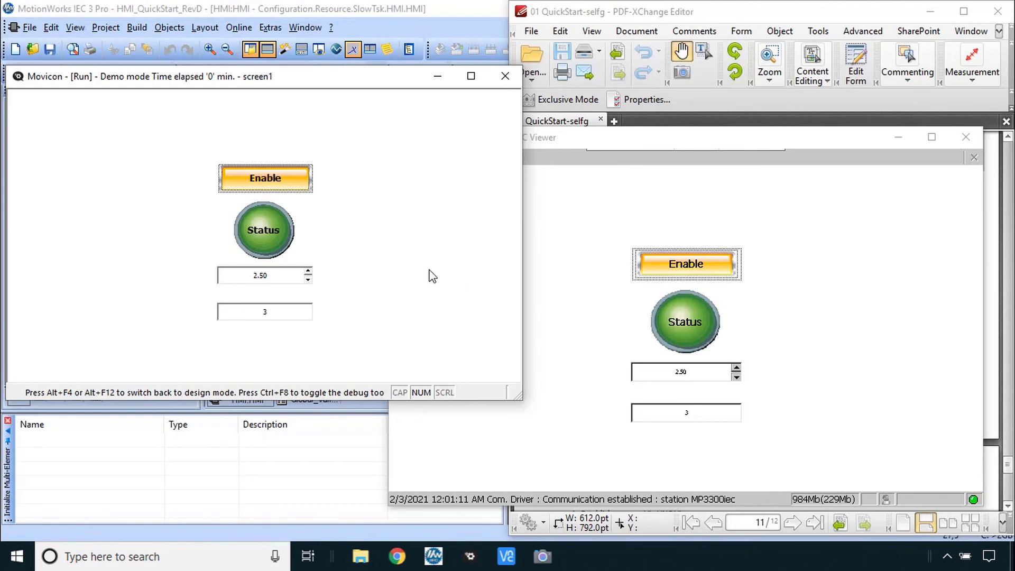
left_click(592, 207)
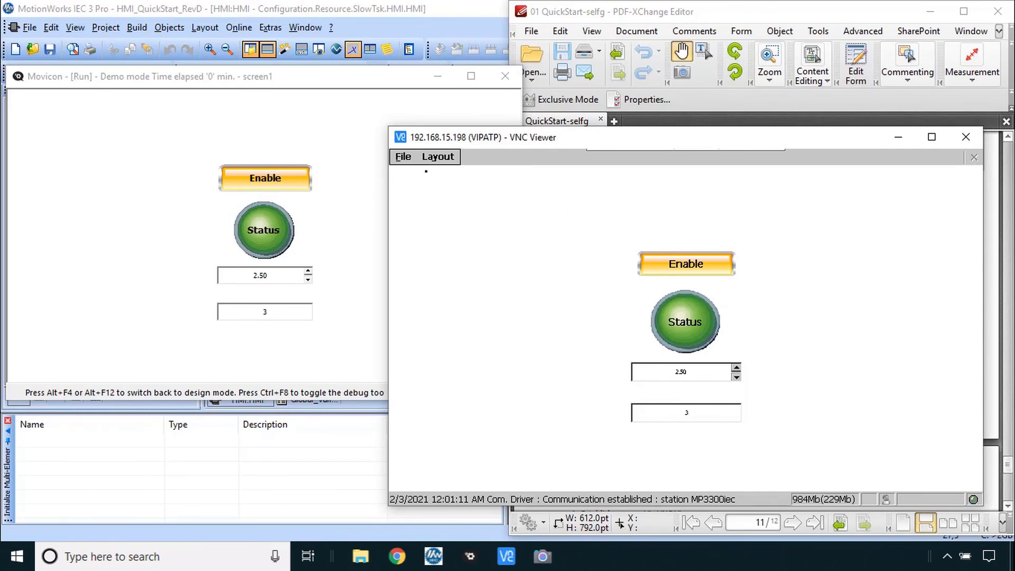
left_click(355, 77)
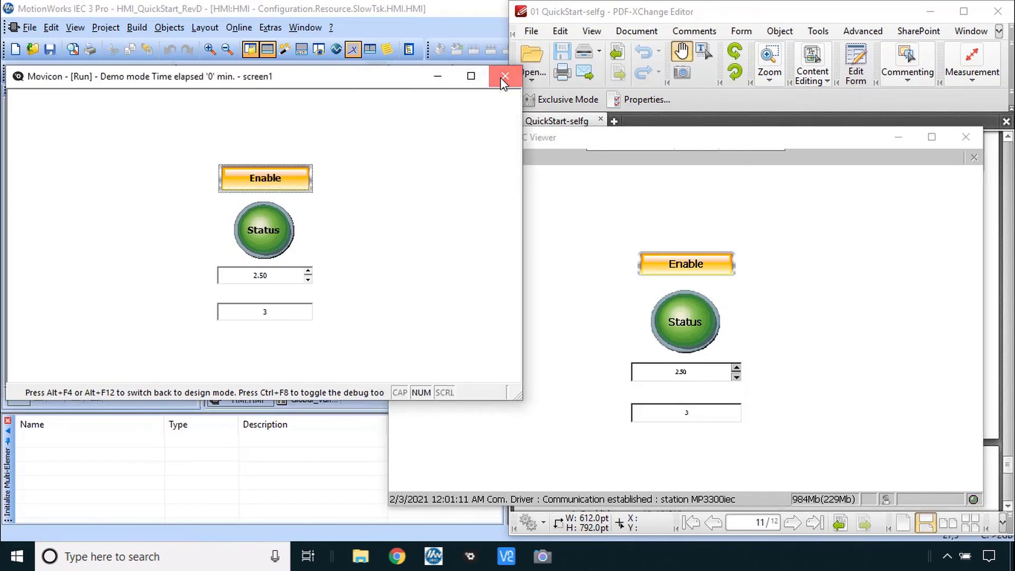
Step: Stop the Movicon runtime simulation and move the VNC Viewer window away from the middle of the screen
left_click(502, 77)
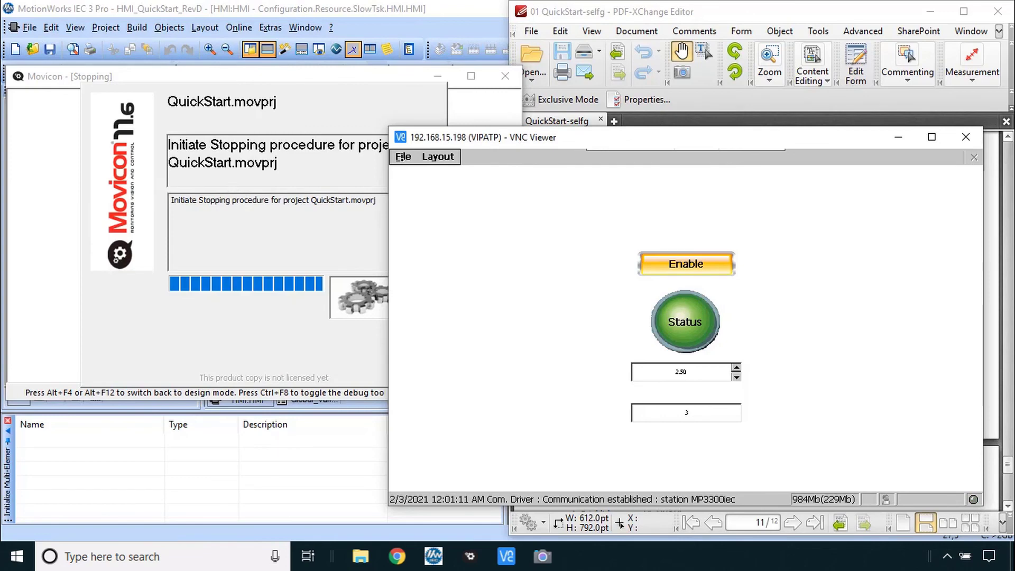
left_click(403, 157)
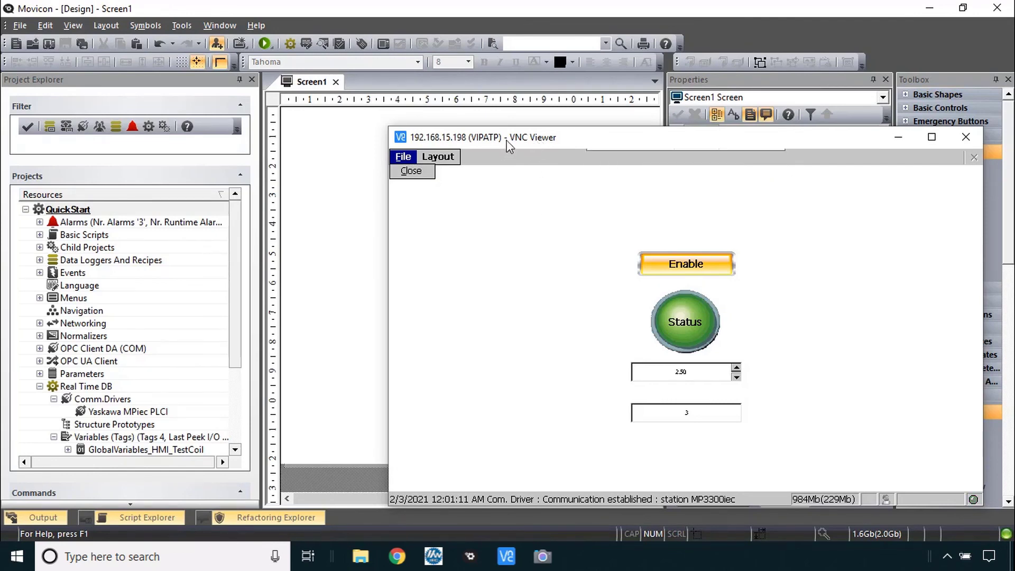
left_click_drag(506, 141, 131, 94)
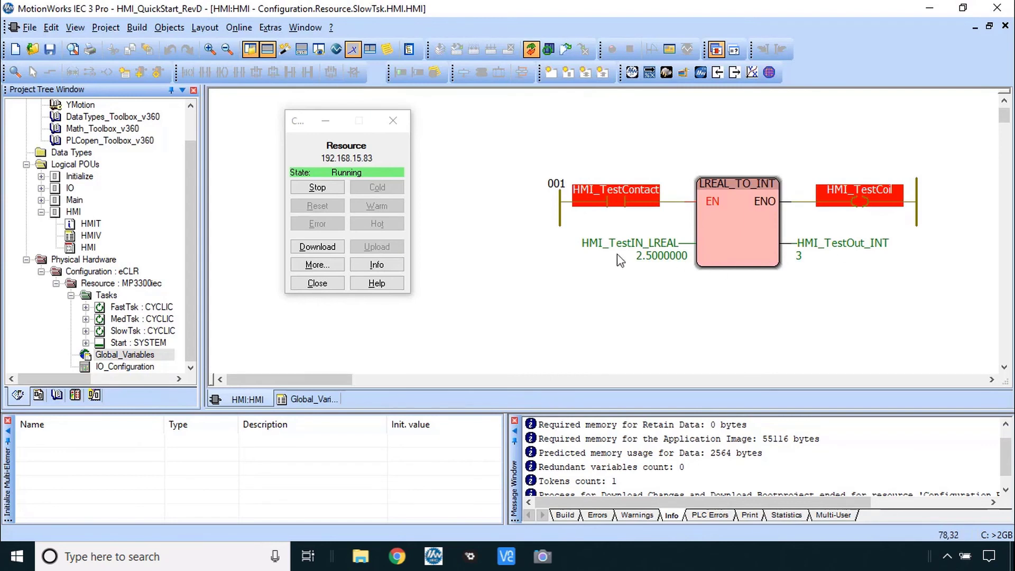
Step: Check in MotionWorks IEC that the HMI logic is in debug mode per the troubleshooting tips, and close the resource control dialog
left_click(531, 49)
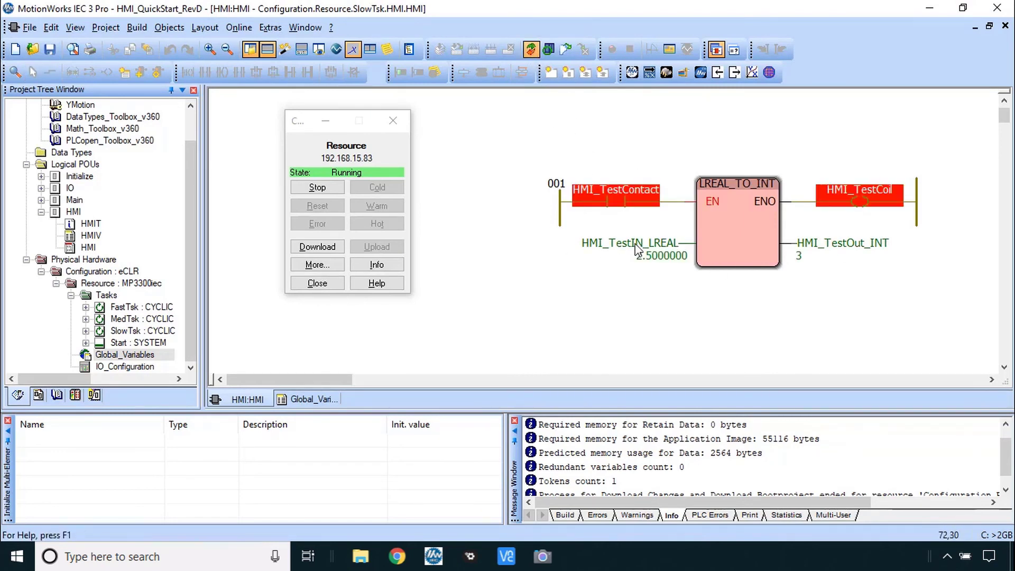
key("alt+Tab")
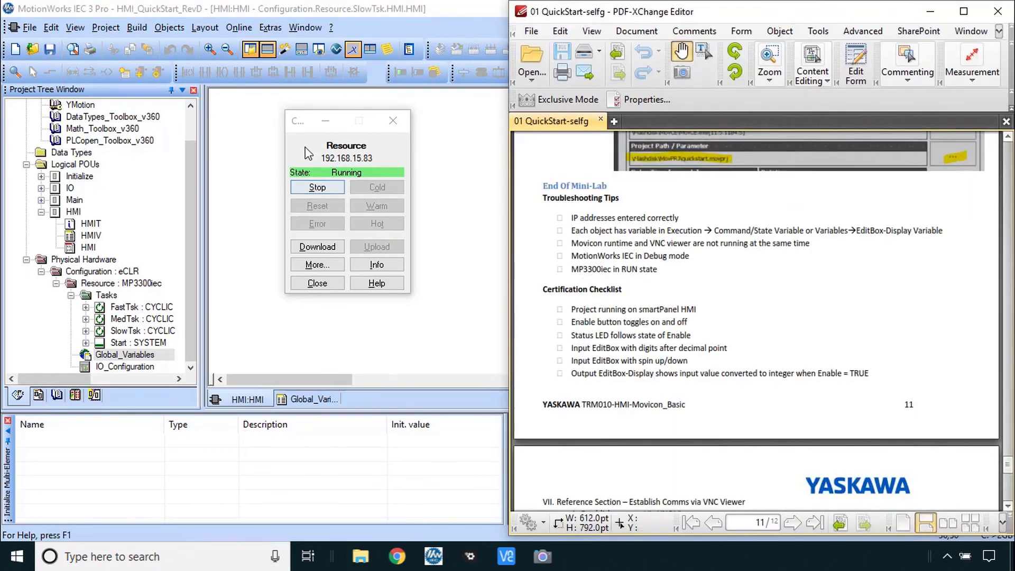
left_click(294, 118)
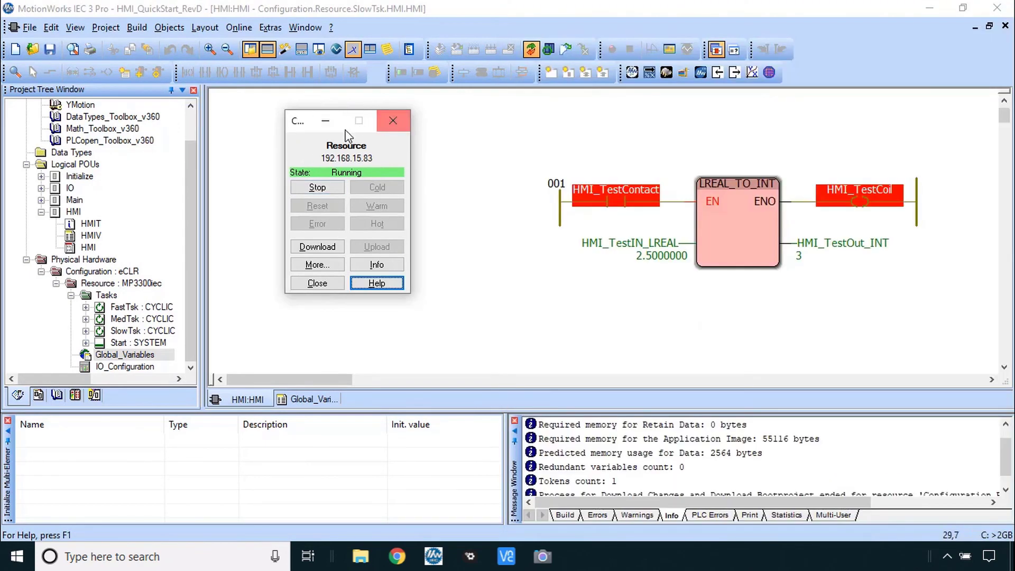
left_click(393, 121)
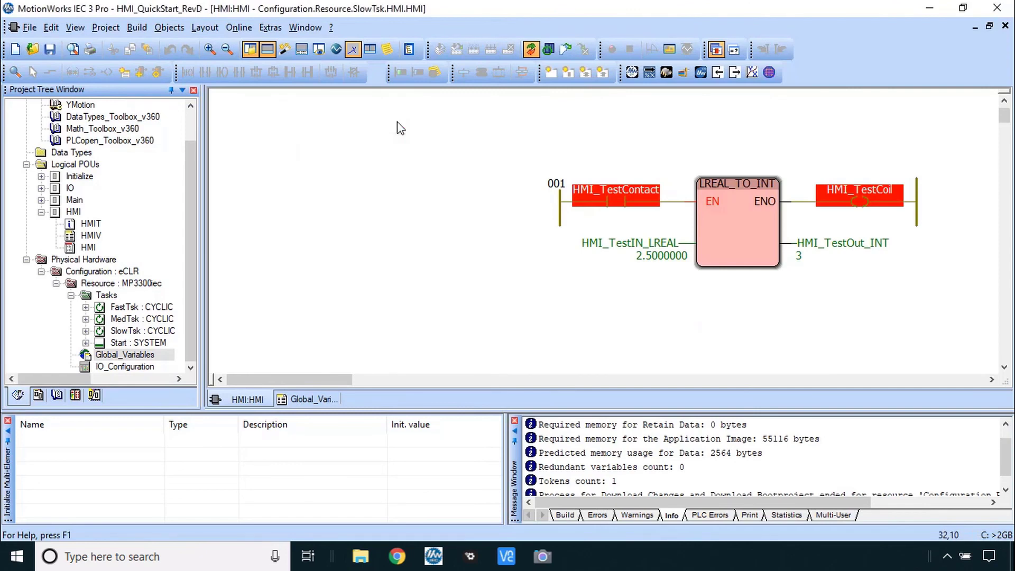
Step: Reopen the MP3300iec resource control dialog, stop the controller and restart it with a warm start
left_click(550, 46)
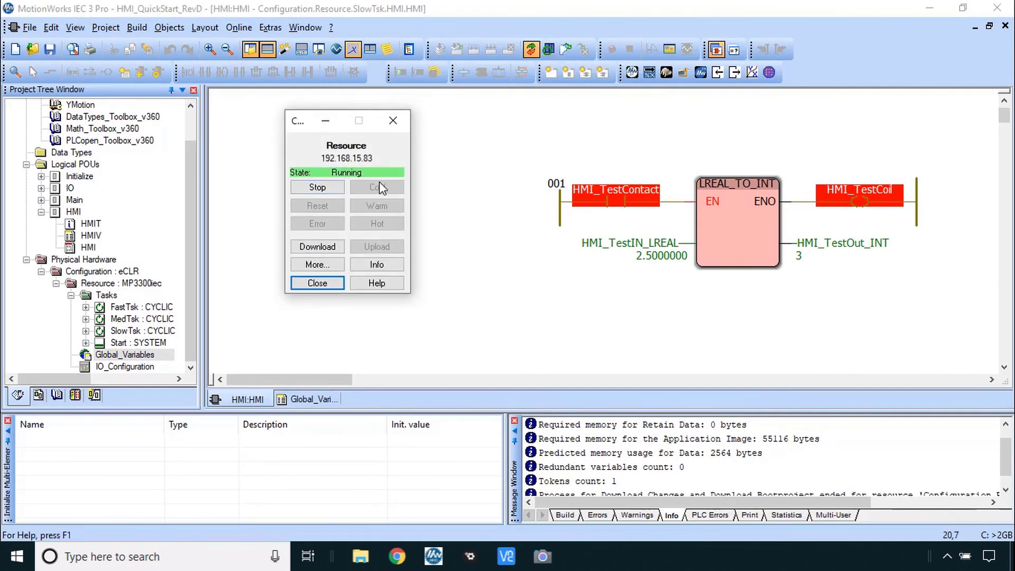
left_click(325, 187)
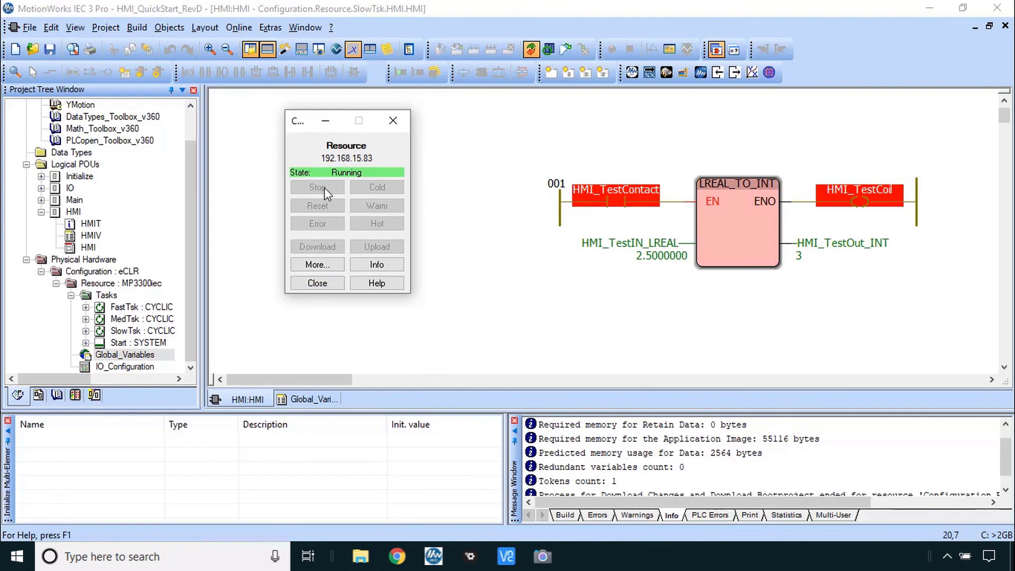
left_click(389, 210)
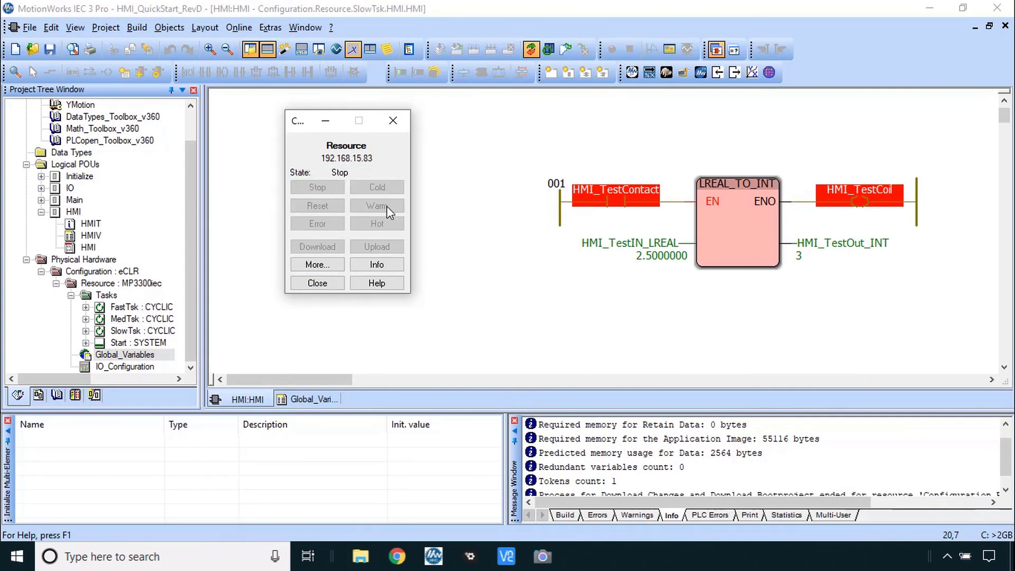
left_click(393, 121)
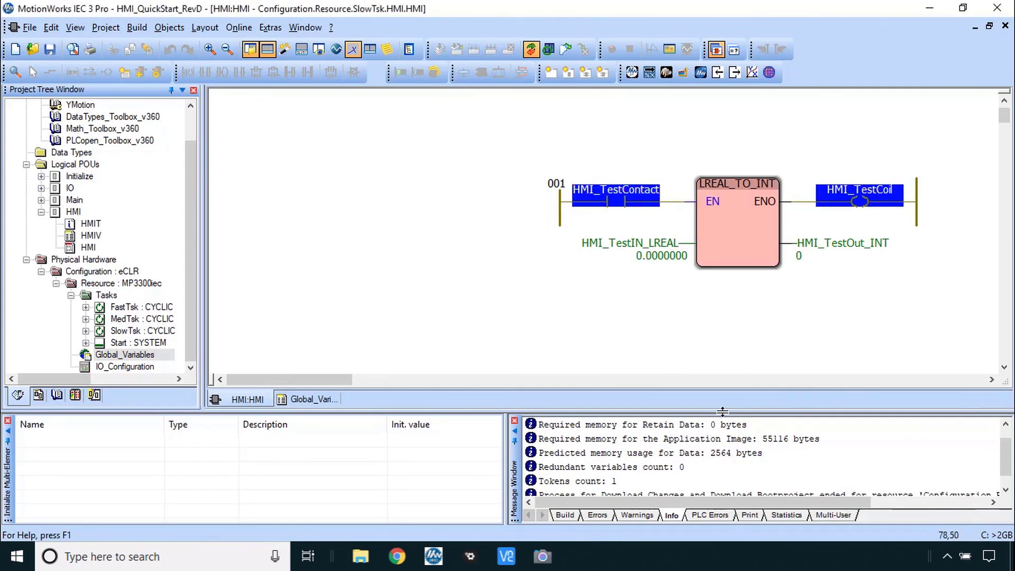
Step: Following the certification checklist, switch Enable on, off and on again on the HMI in VNC Viewer, watching the Status LED
key("alt+Tab")
scroll(729, 254, "down", 5)
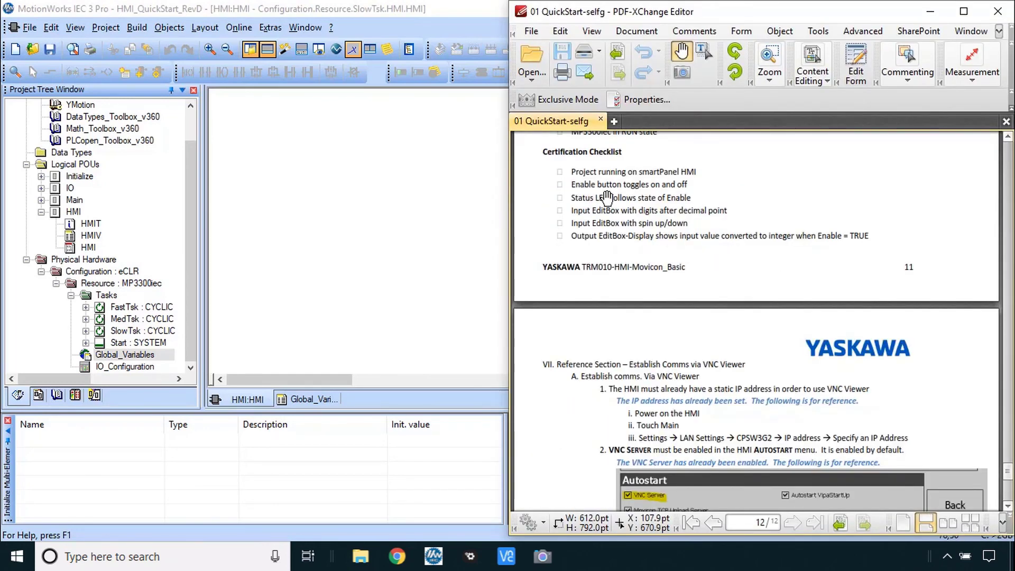
left_click(506, 556)
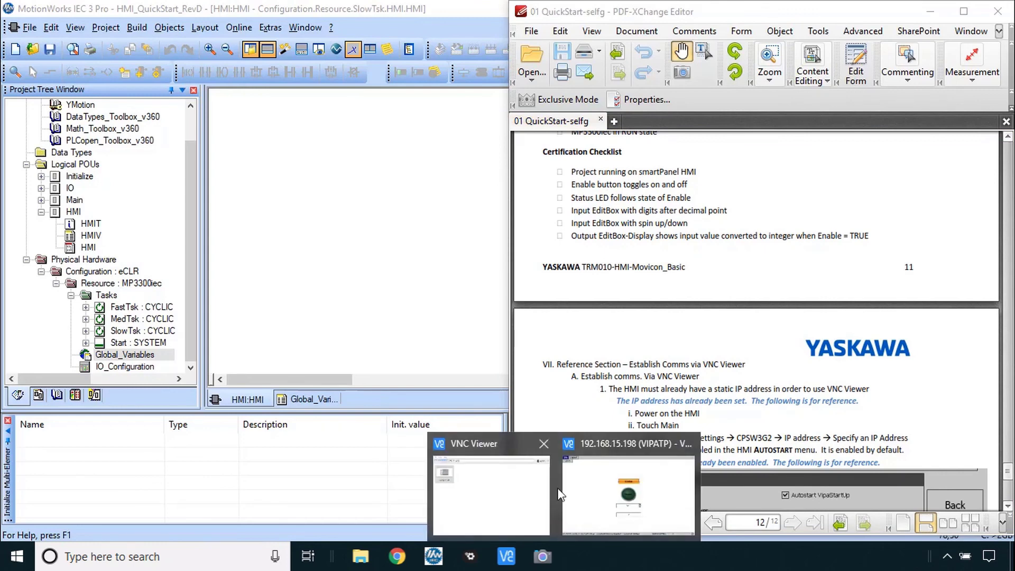
left_click(621, 484)
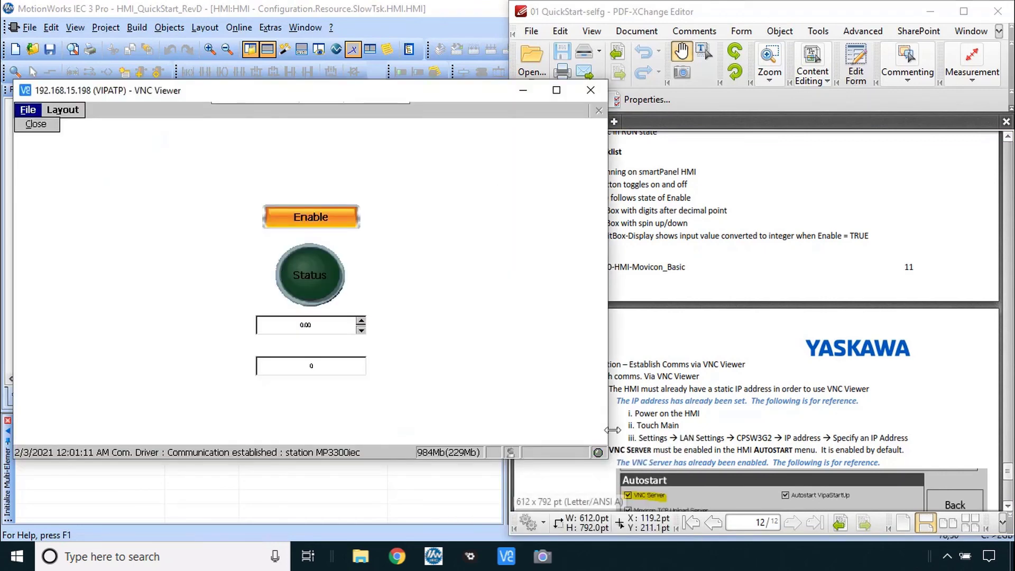
left_click(332, 217)
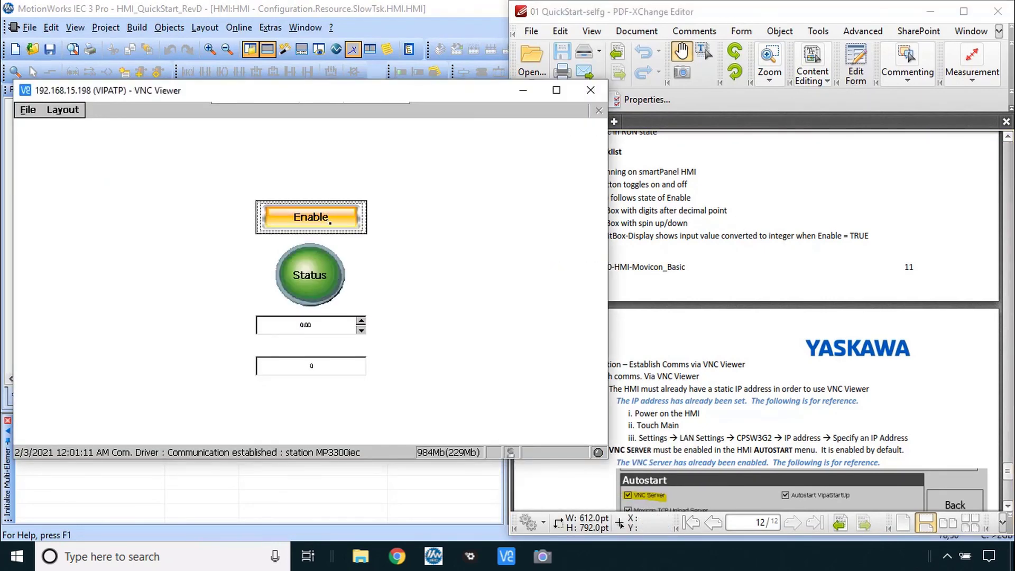
left_click(330, 221)
left_click(669, 217)
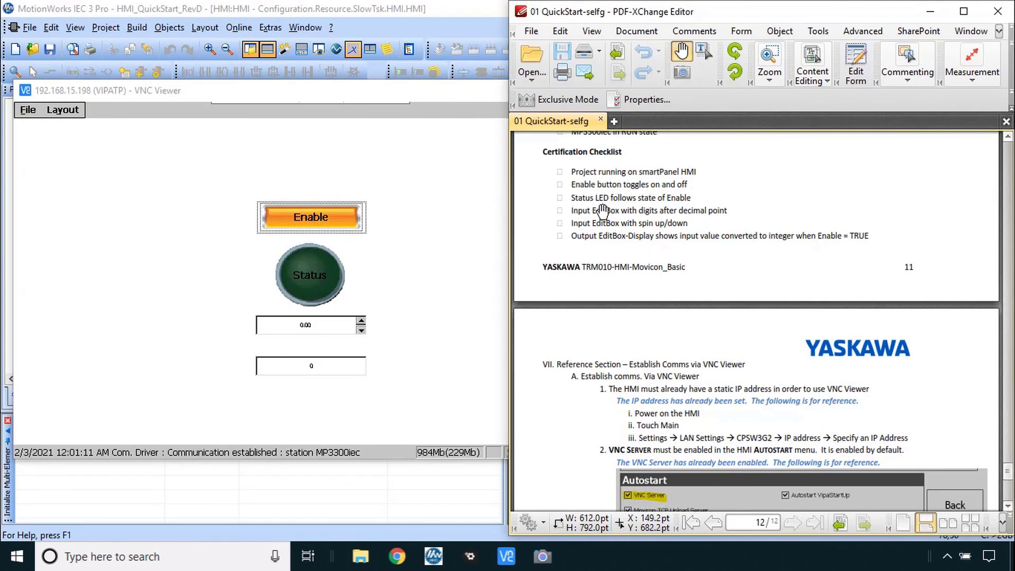
left_click(328, 226)
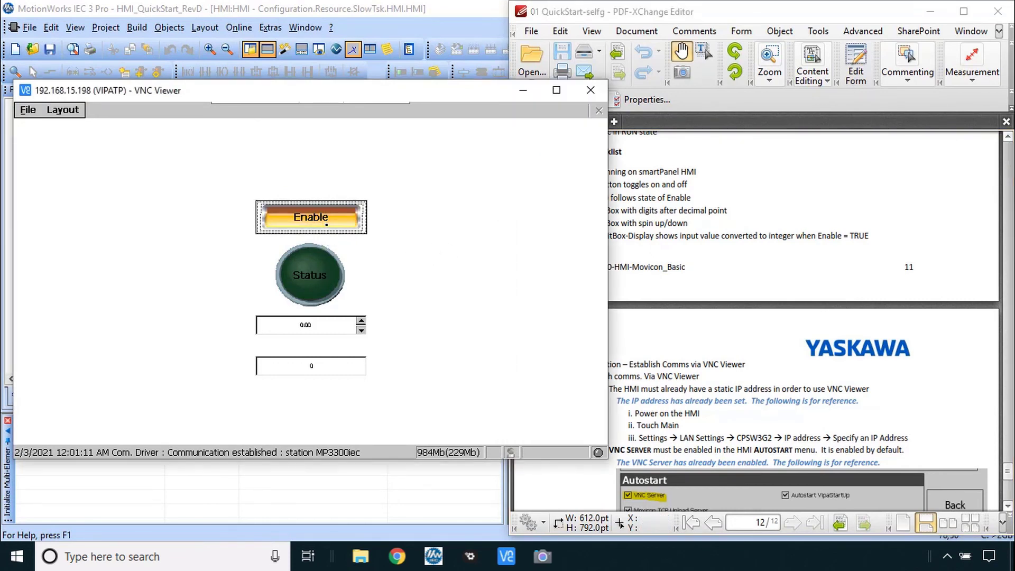
left_click(725, 229)
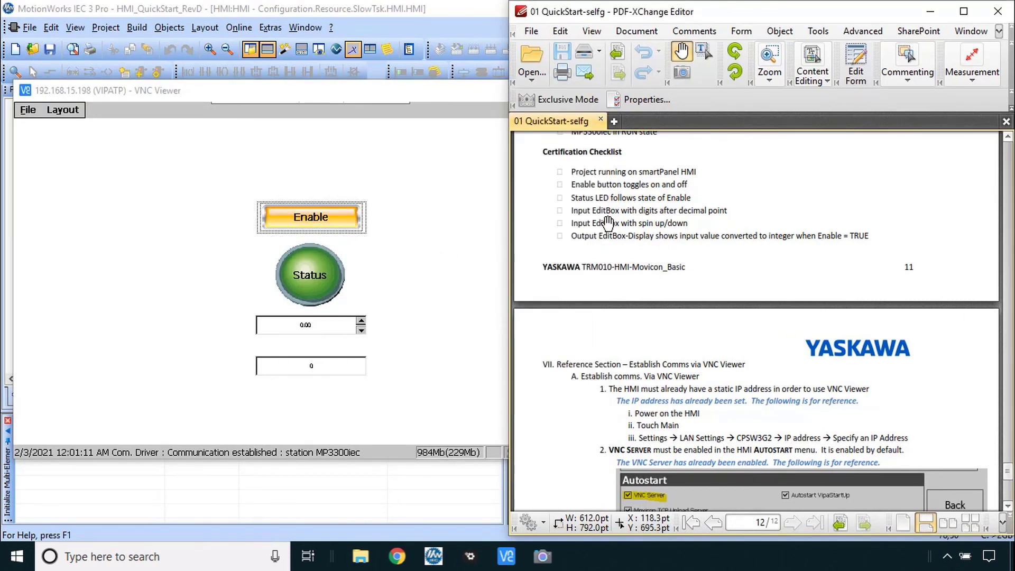
Step: Enter 7.4 in the HMI's input box and compare the integer output with the certification checklist
left_click(328, 324)
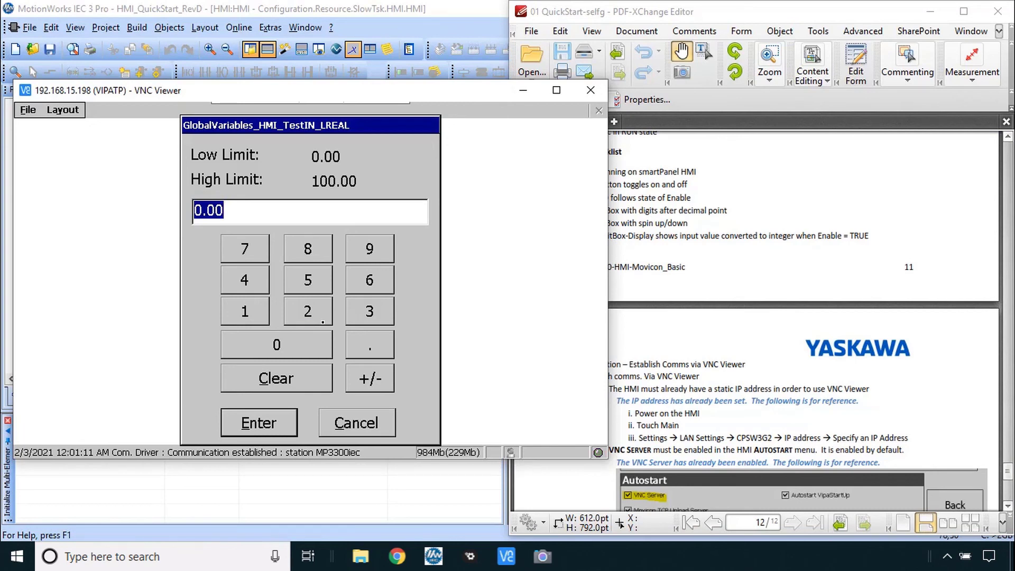
type("3")
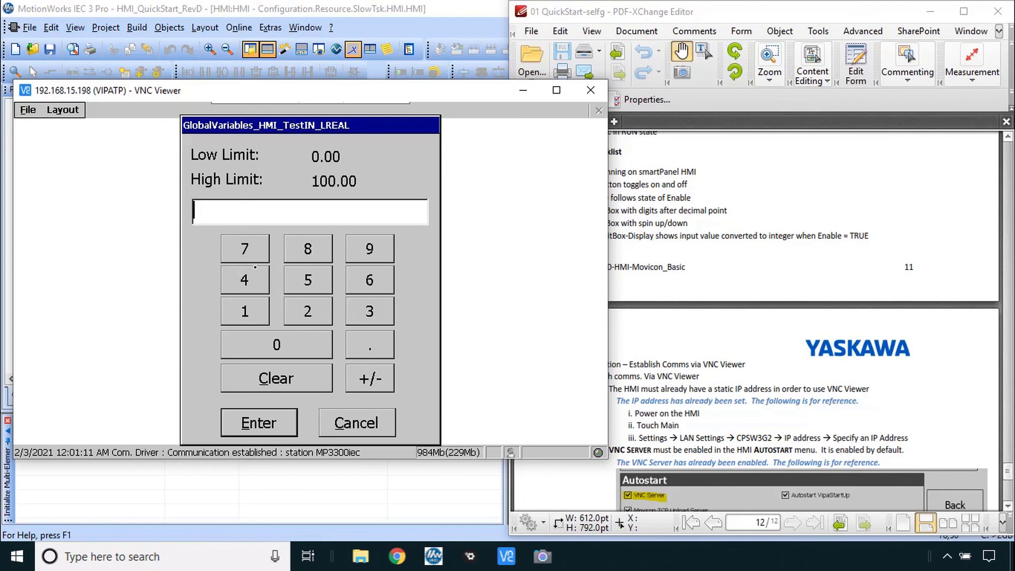
left_click(249, 252)
type(".")
left_click(248, 278)
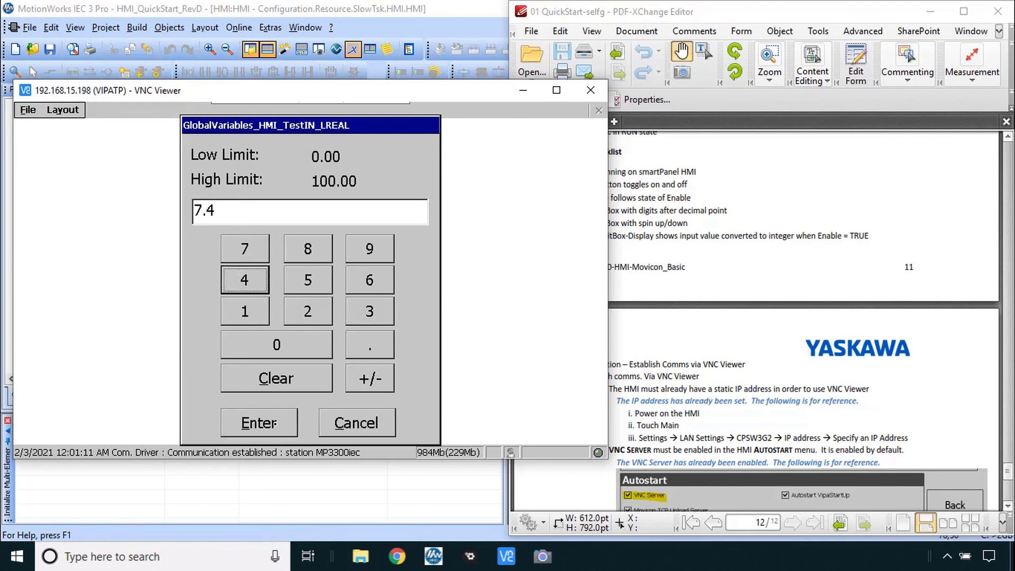
left_click(275, 423)
key("alt+Tab")
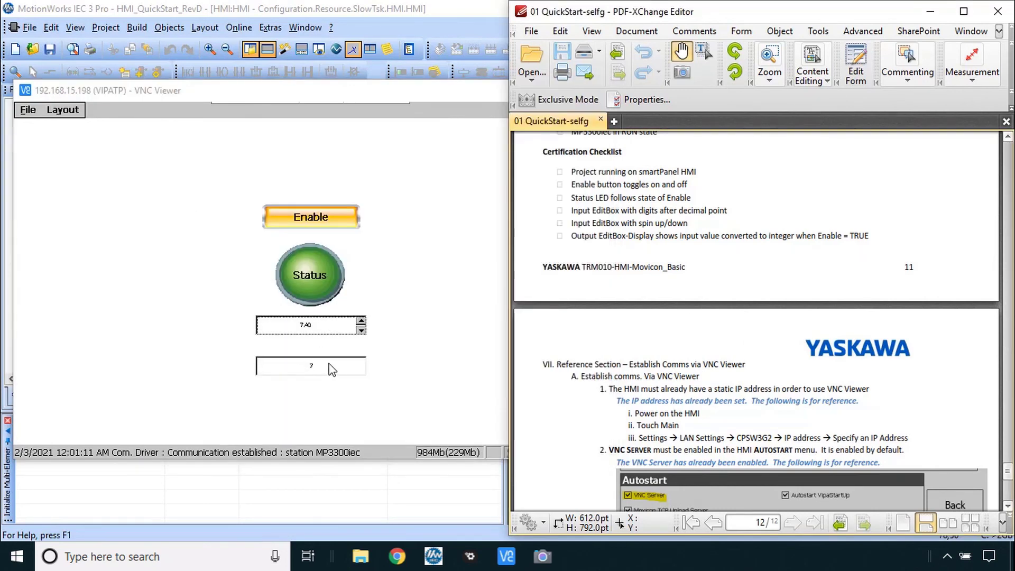
Step: Set the HMI's input box to 7.5 to test how the value is rounded in the output box
left_click(310, 323)
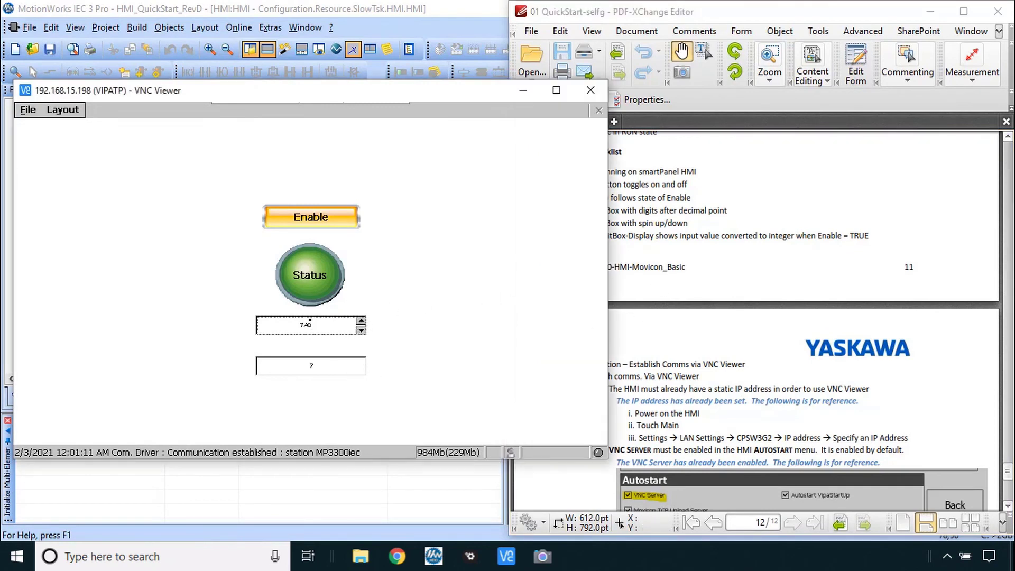
left_click(310, 322)
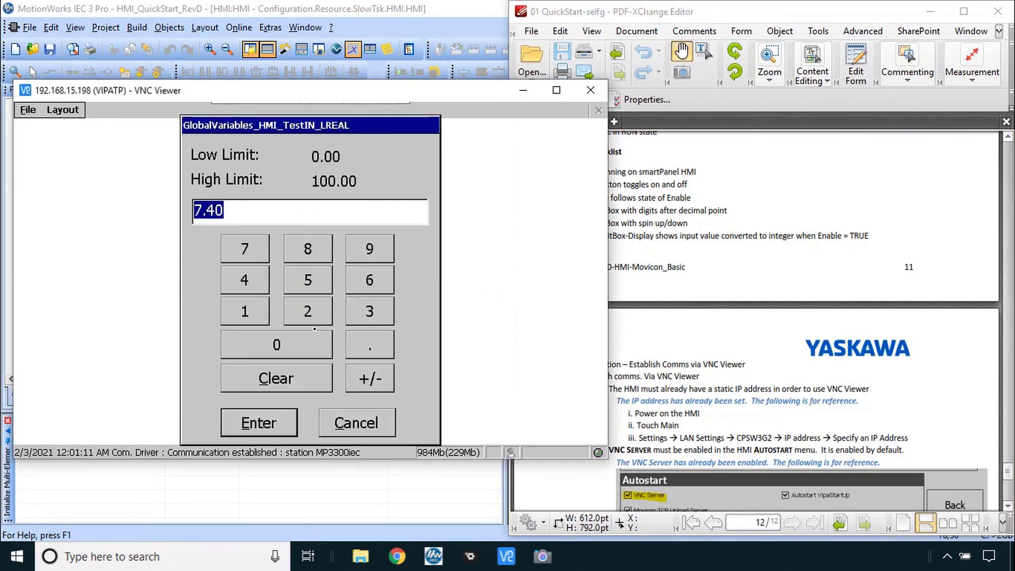
type("7.5")
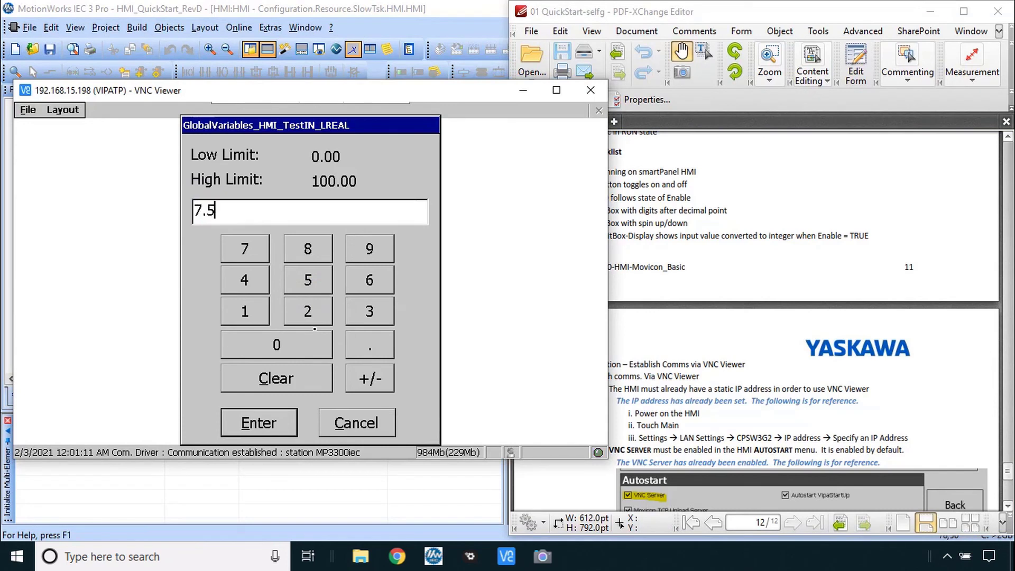
key("Return")
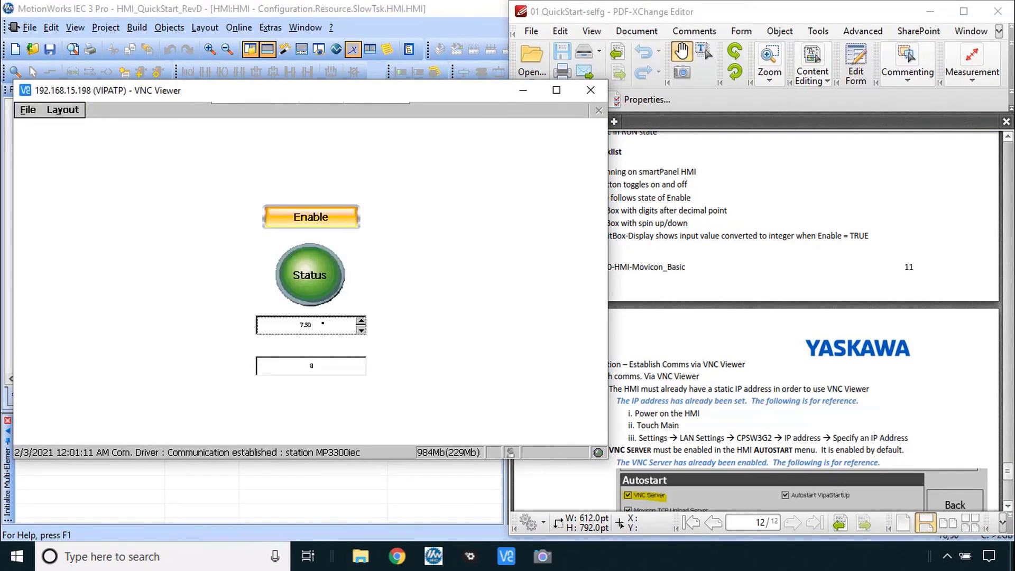
Step: Review the guide's reference section on establishing communication via VNC Viewer and its optional exploration ideas, and return to the earlier pages
left_click(729, 272)
scroll(730, 272, "down", 8)
scroll(748, 263, "up", 5)
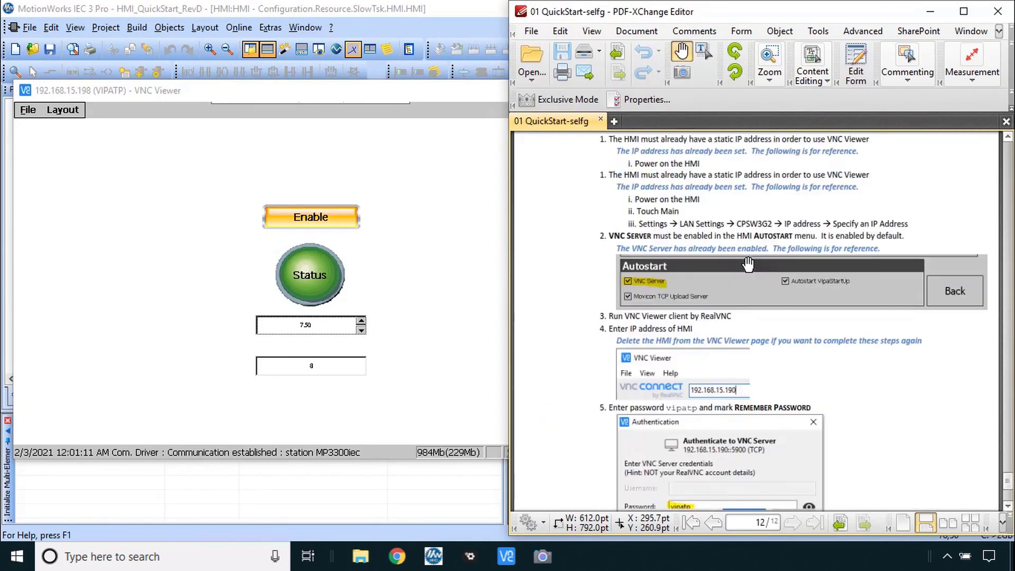
scroll(748, 263, "up", 1)
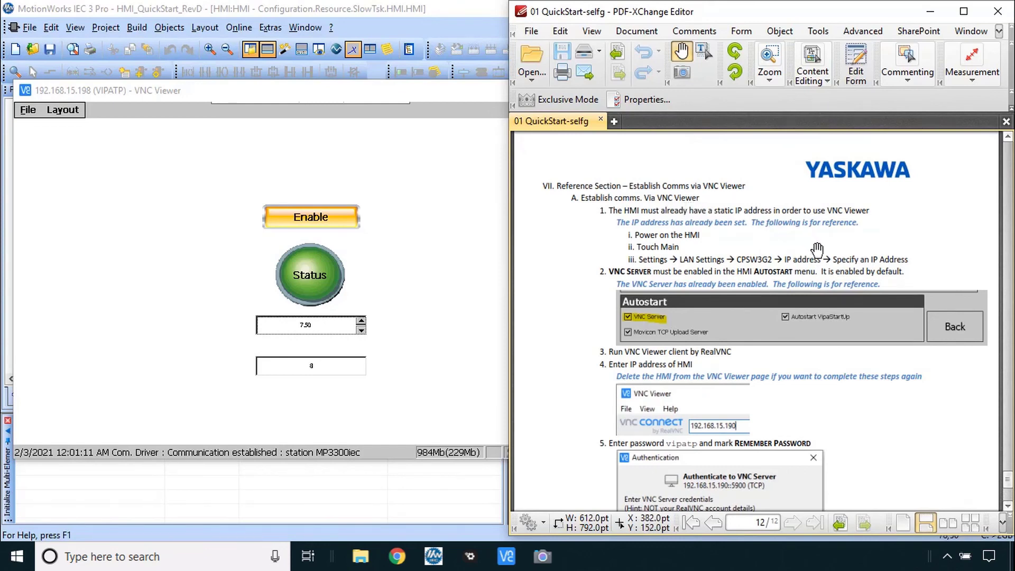
scroll(817, 248, "down", 7)
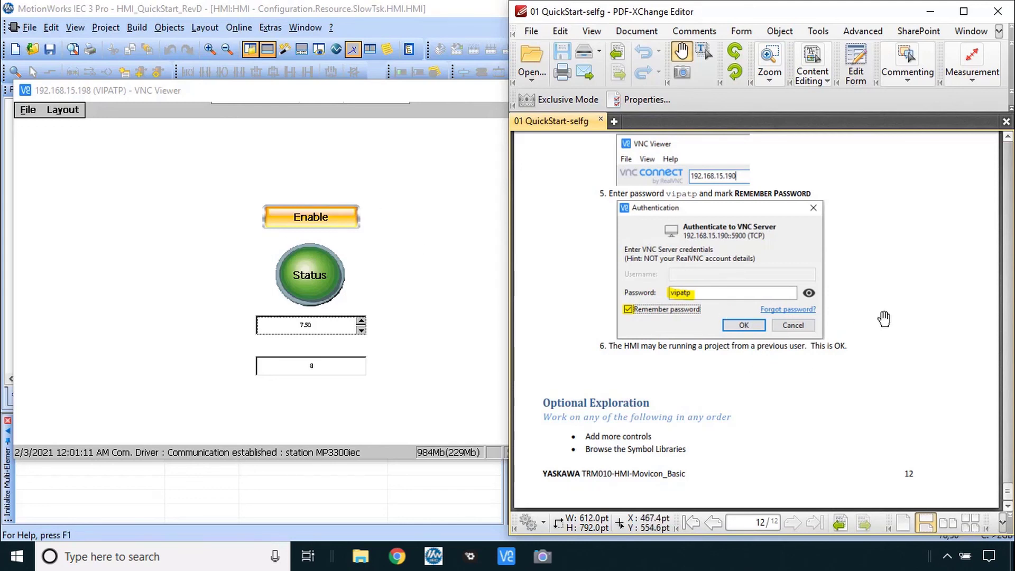
scroll(884, 318, "up", 10)
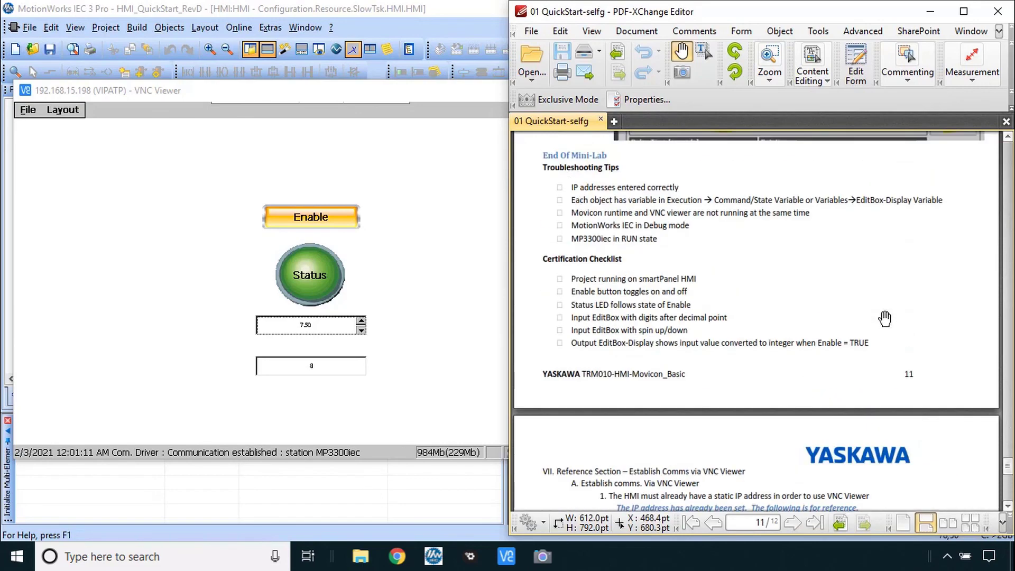
scroll(885, 319, "up", 20)
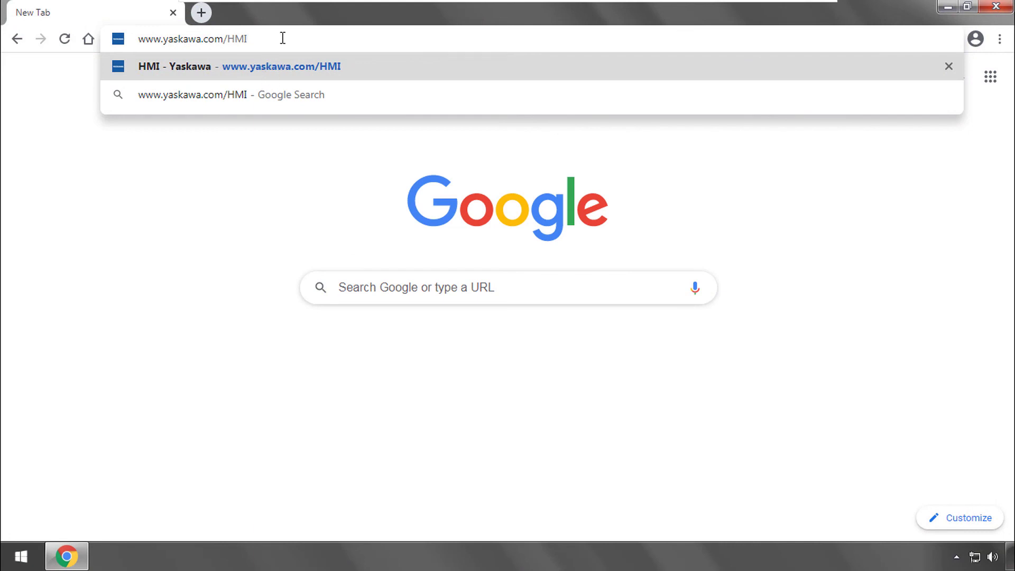
key("Return")
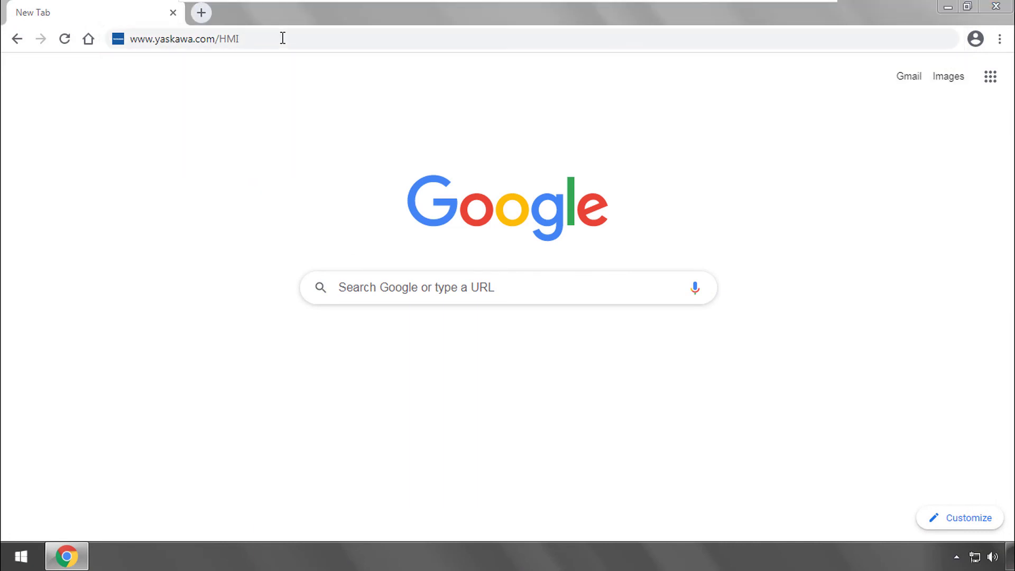
scroll(522, 291, "down", 3)
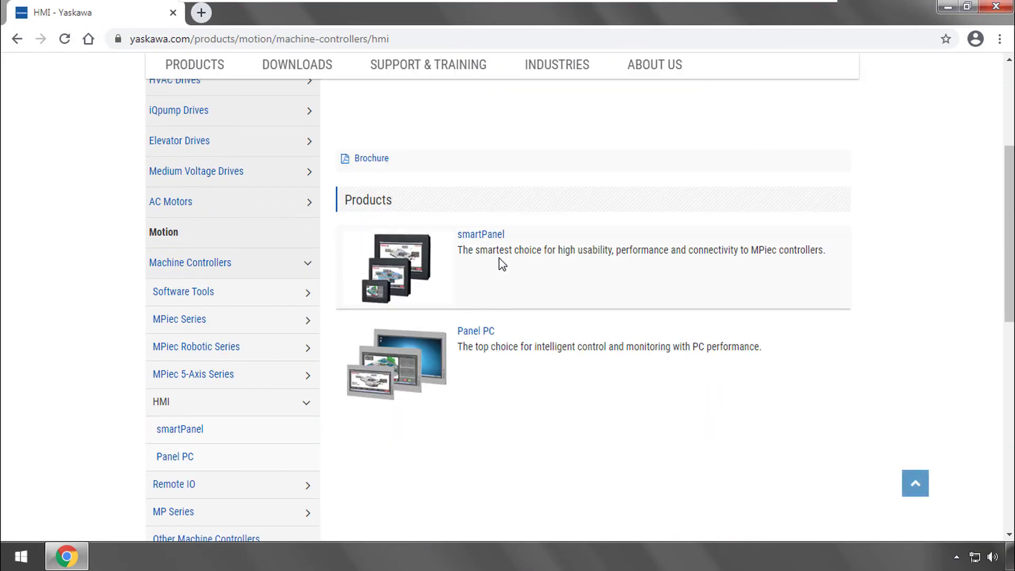
left_click(482, 235)
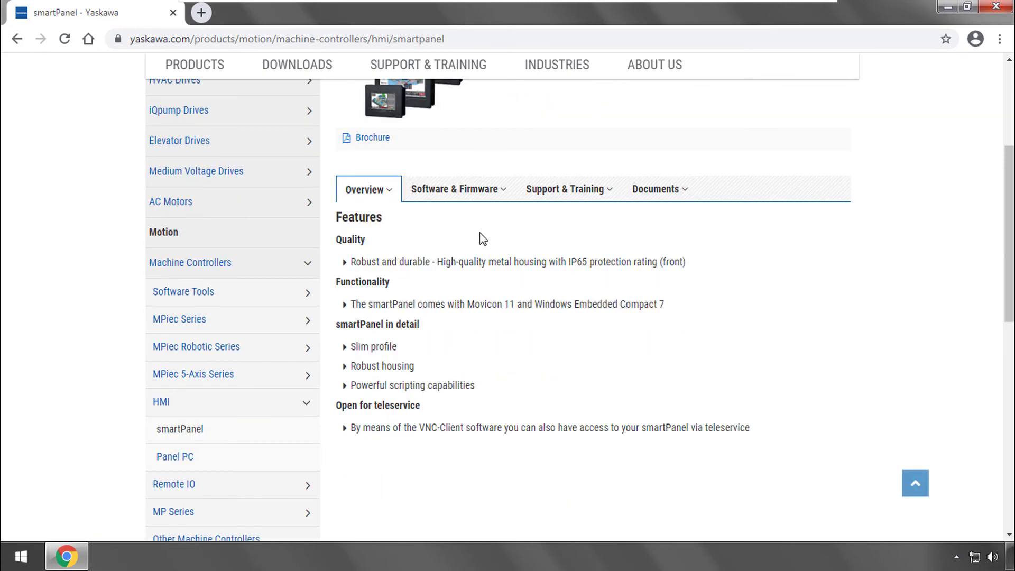
mouse_move(455, 189)
left_click(437, 229)
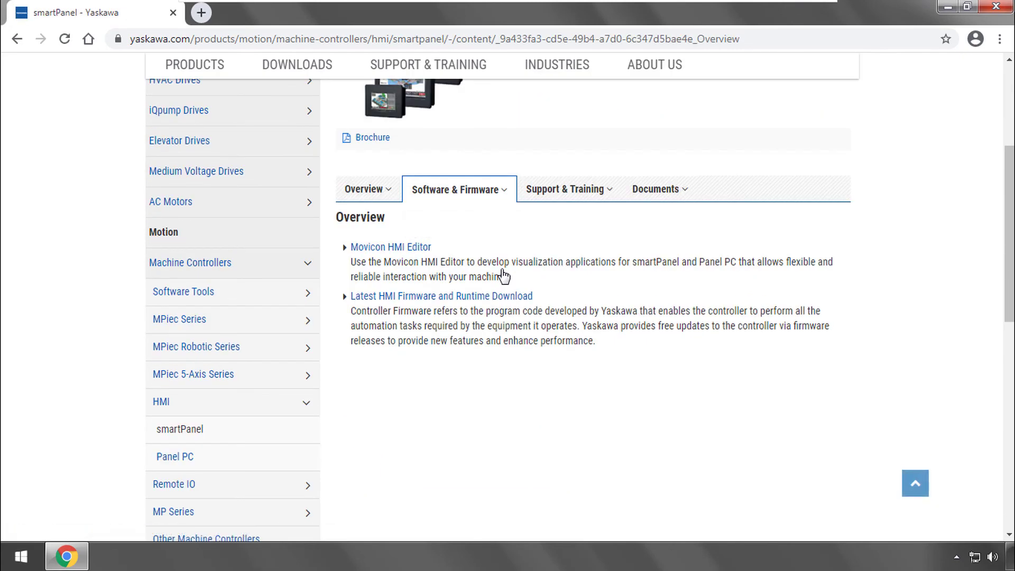